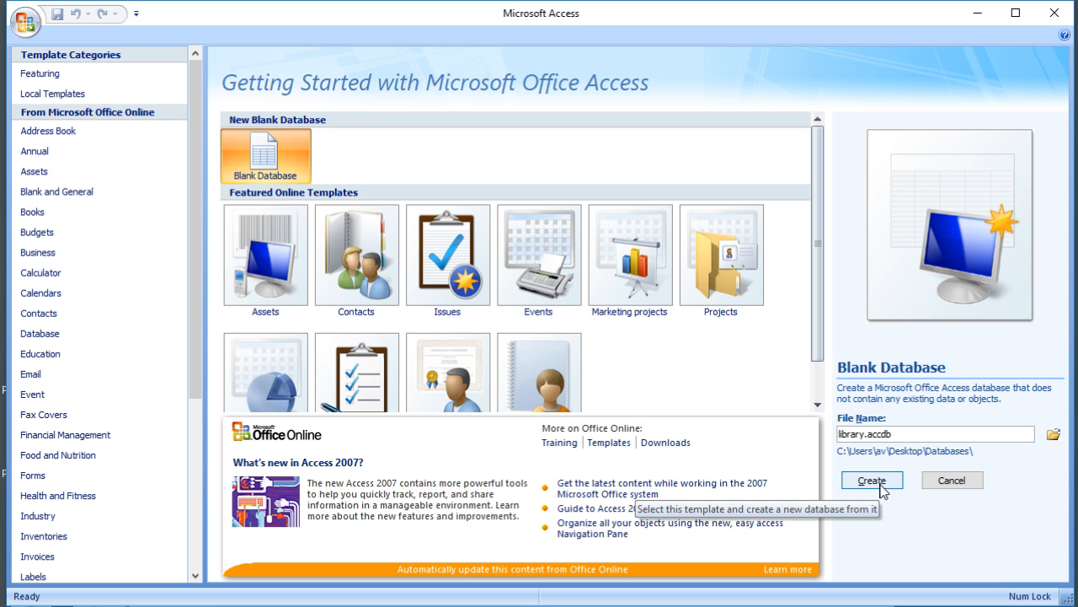
Create the blank database library.accdb and close its default table
click(880, 487)
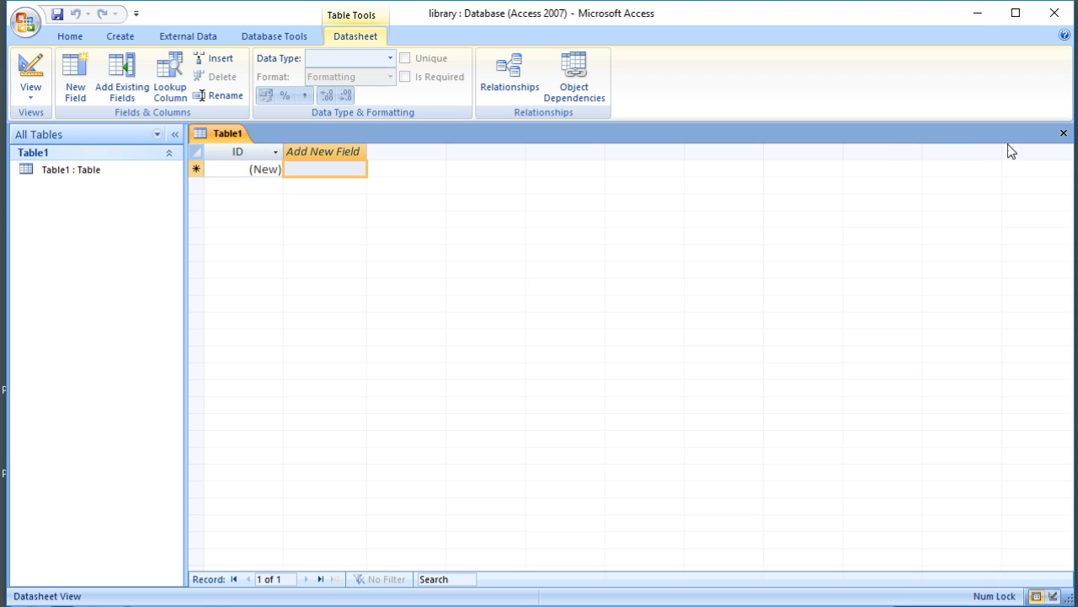
click(1064, 133)
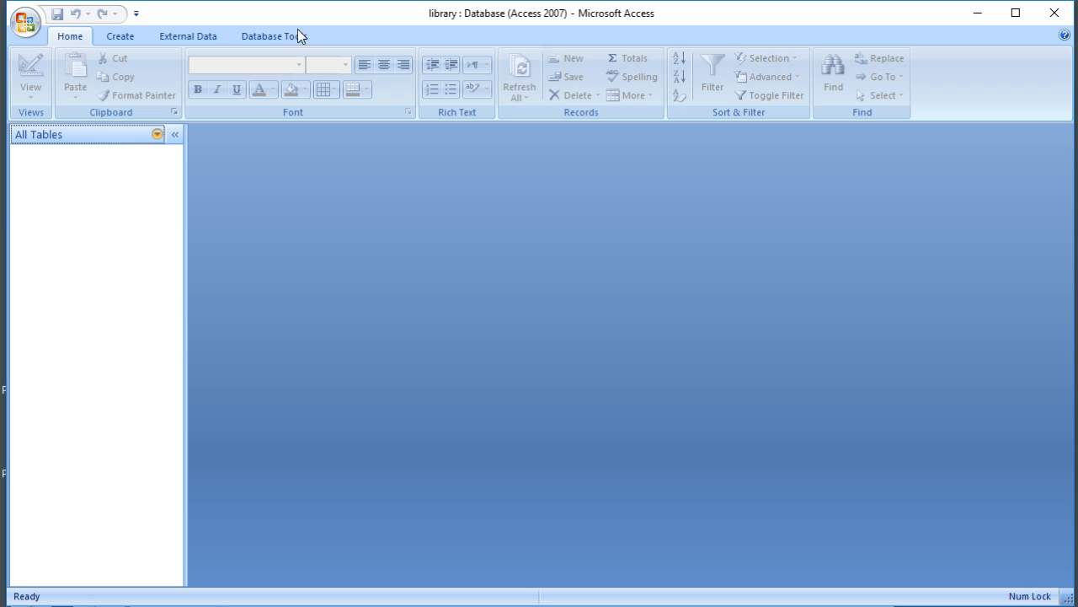
Start a new table in Design view and add the fields forename and surname
click(120, 38)
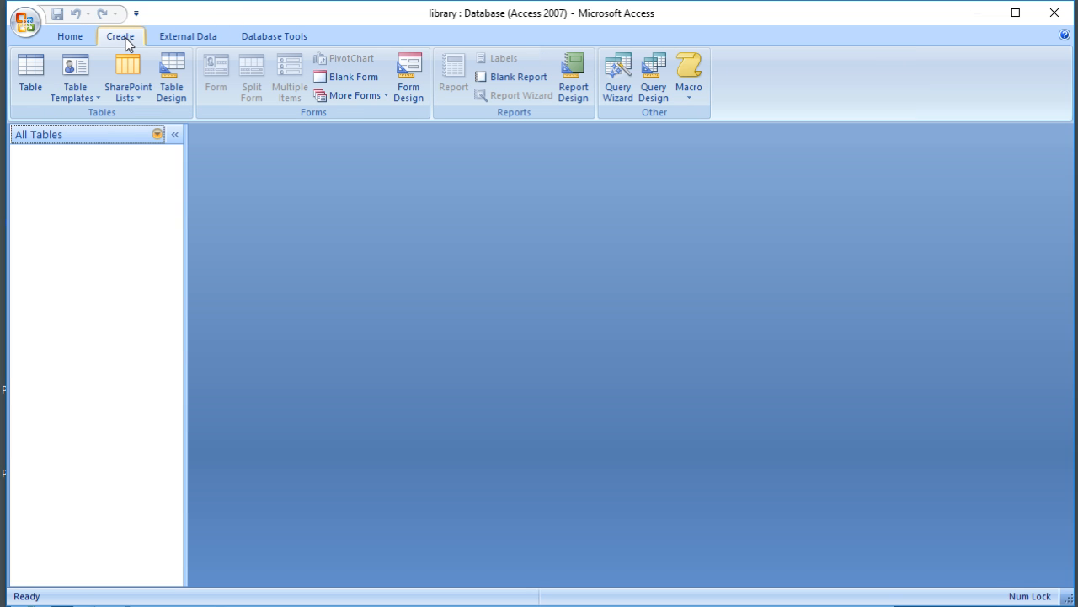
click(173, 78)
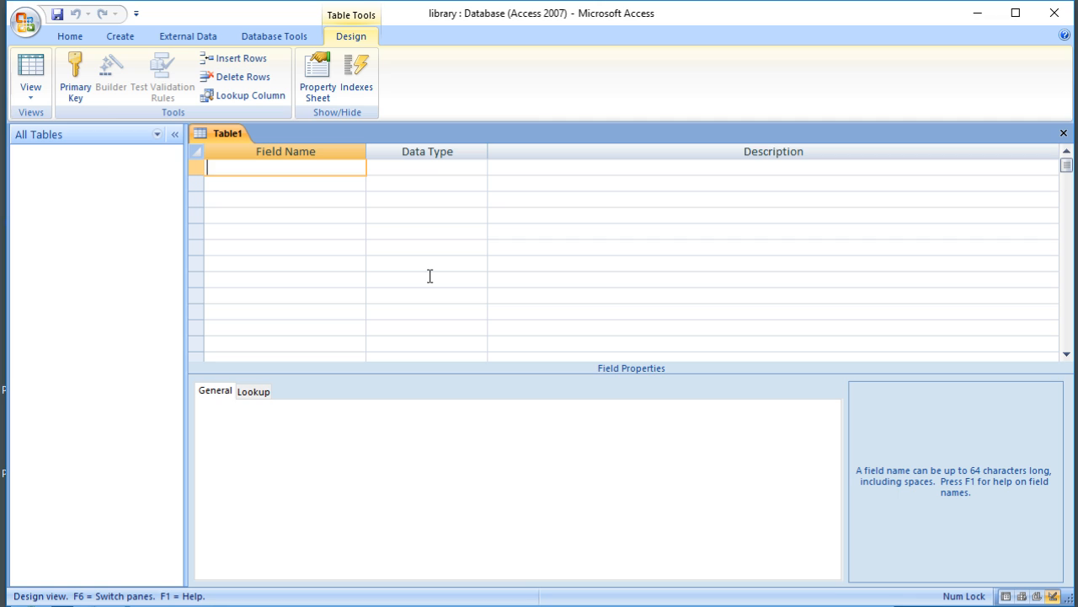
text(forename)
key(Down)
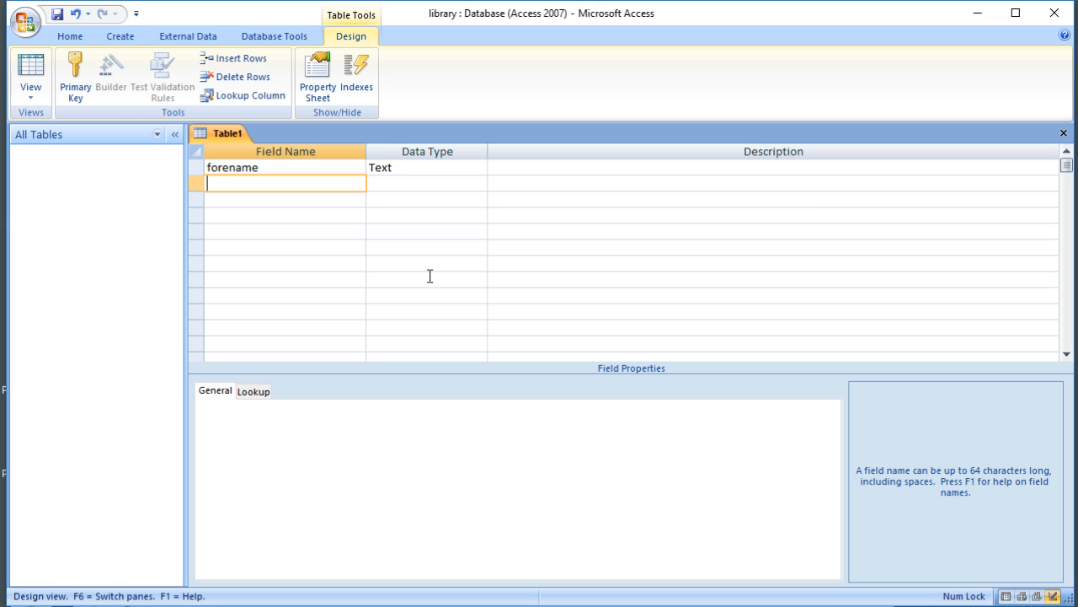
text(surname)
key(Down)
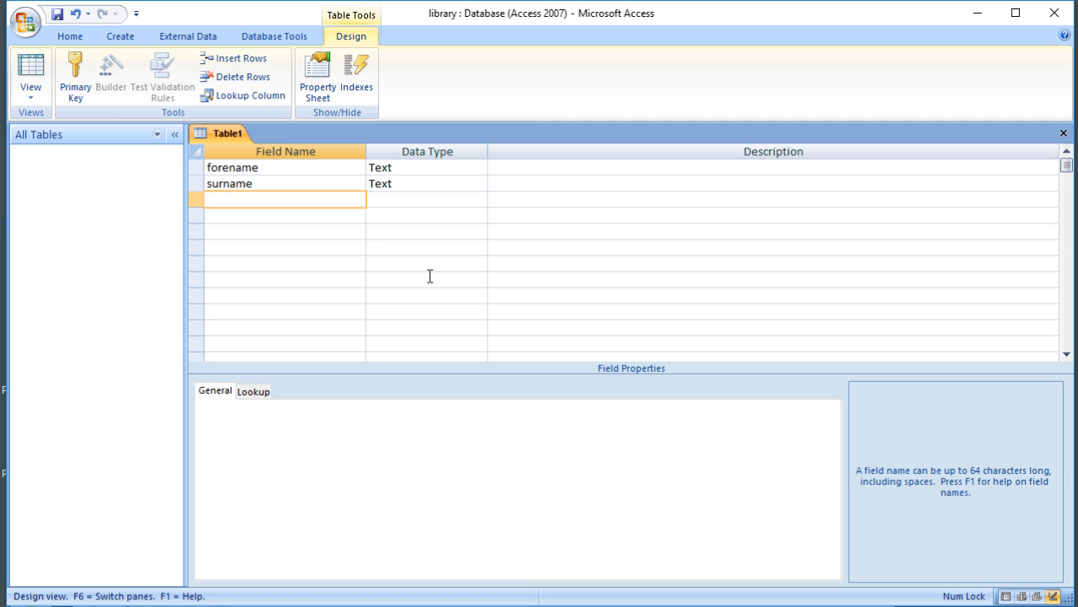
Add the fields address and gender below surname in the table design
text(a)
text(dd)
text(resww)
key(BackSpace)
key(BackSpace)
key(BackSpace)
text(ss)
key(Down)
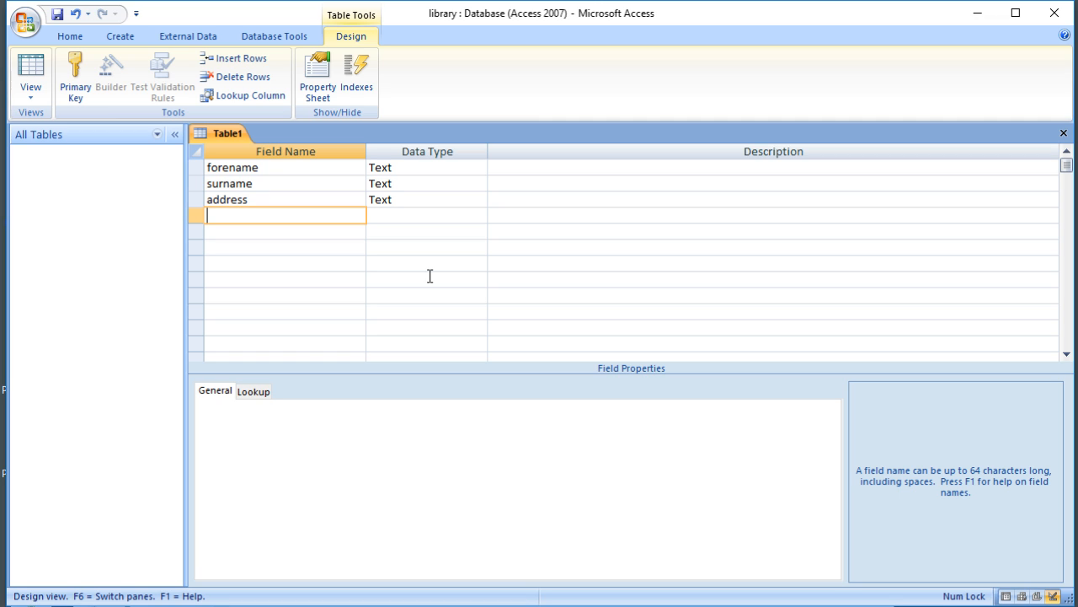
text(gender)
key(Down)
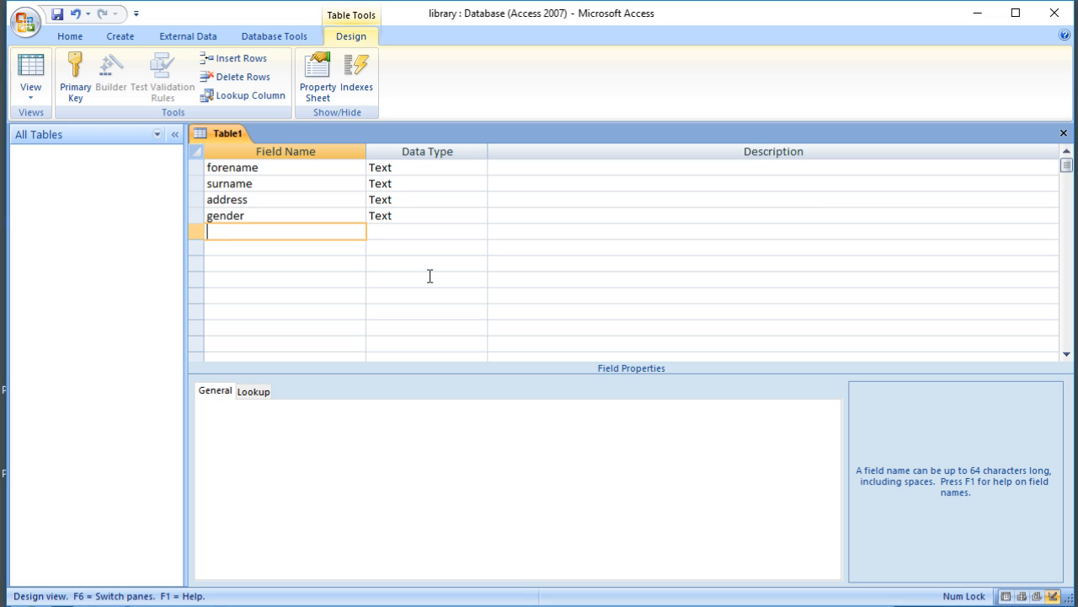
Add the fields date_of_birth, telephone and email below gender
text(date_of_birth)
key(Down)
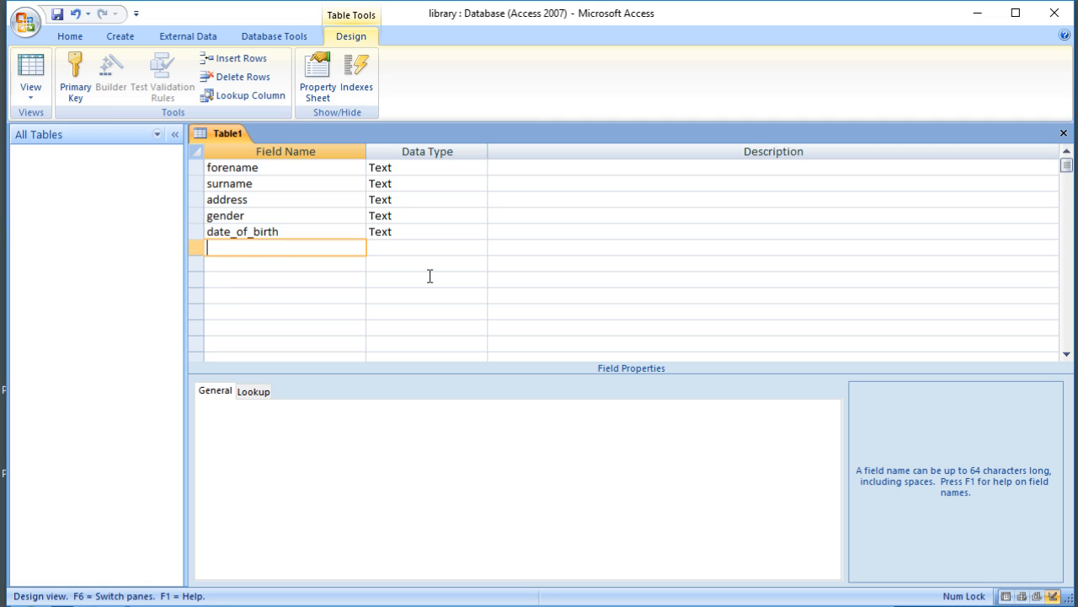
text(telephone)
click(239, 231)
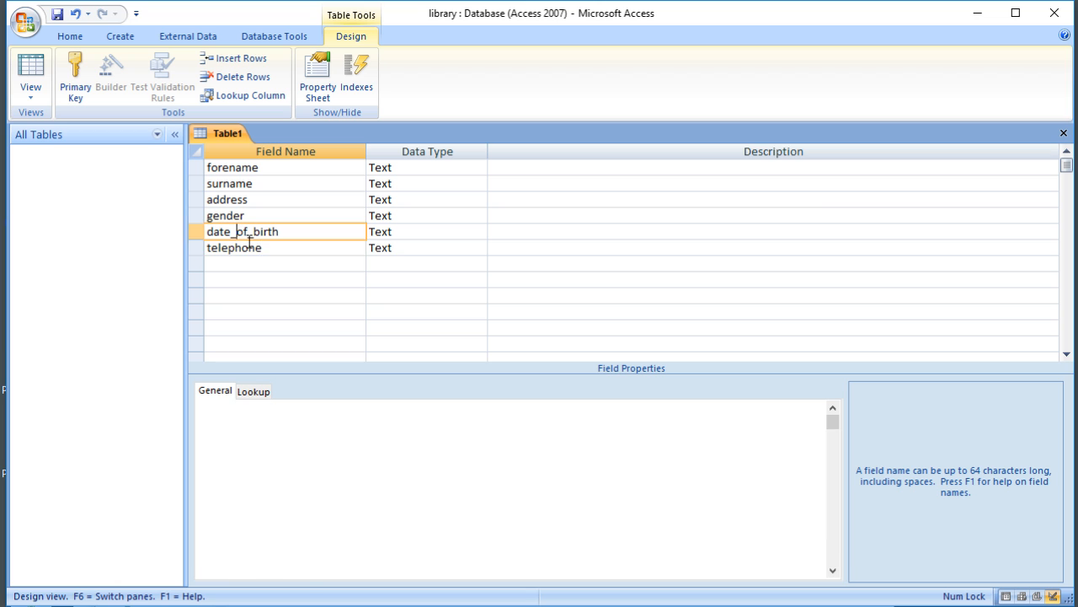
click(282, 263)
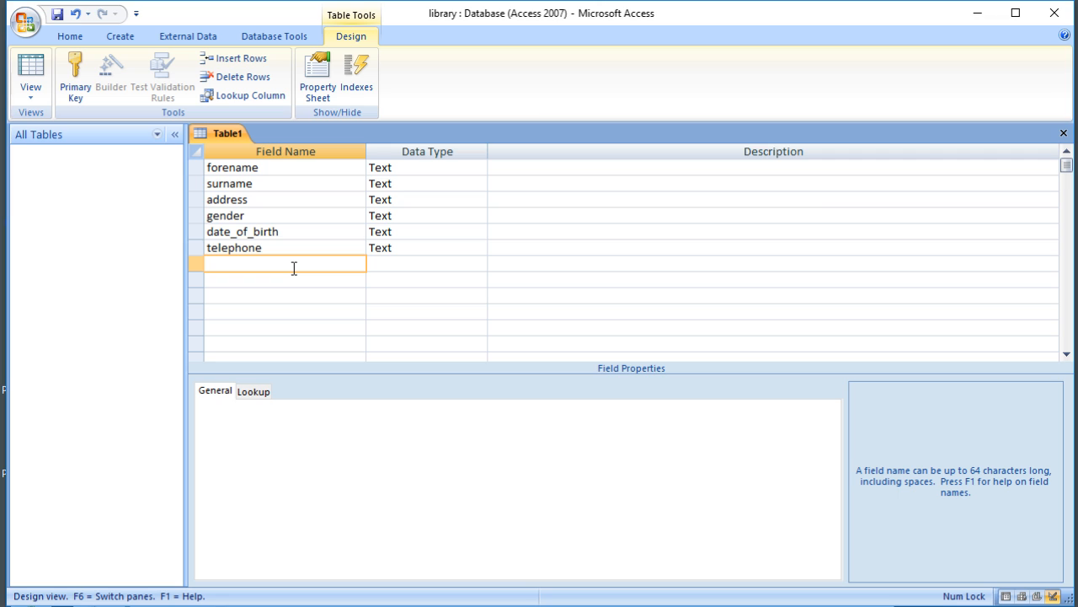
text(email)
click(303, 296)
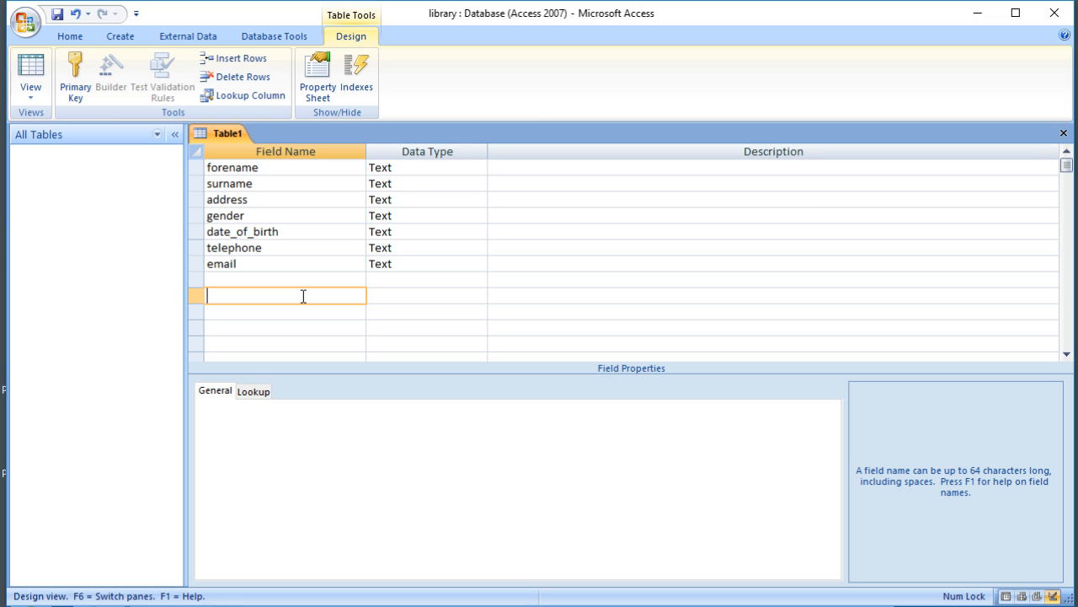
Examine the data types available for the forename field, leaving its type as it is
click(259, 165)
click(259, 187)
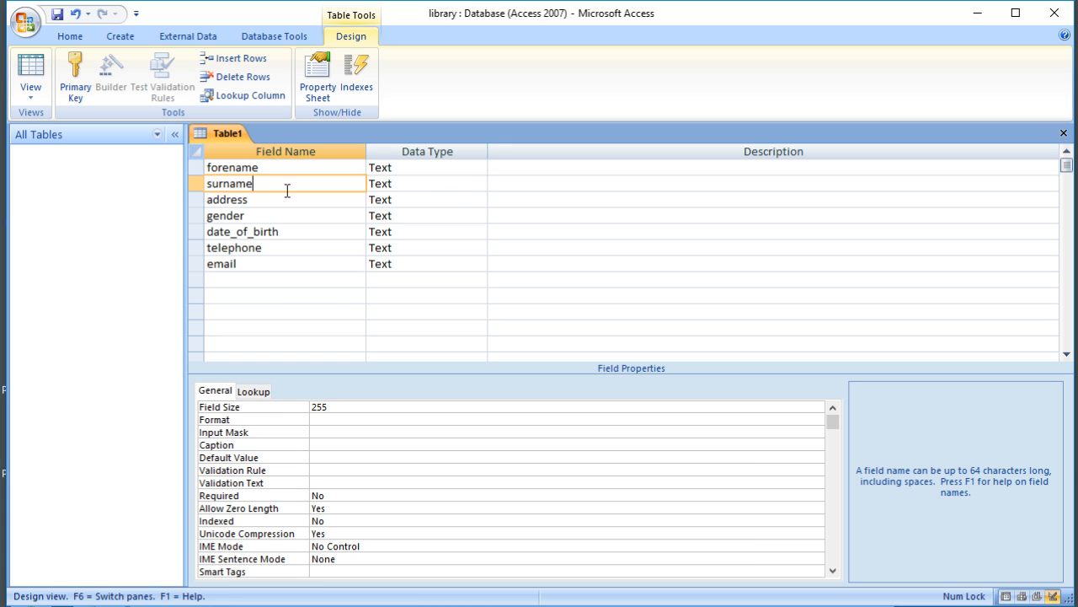
click(458, 168)
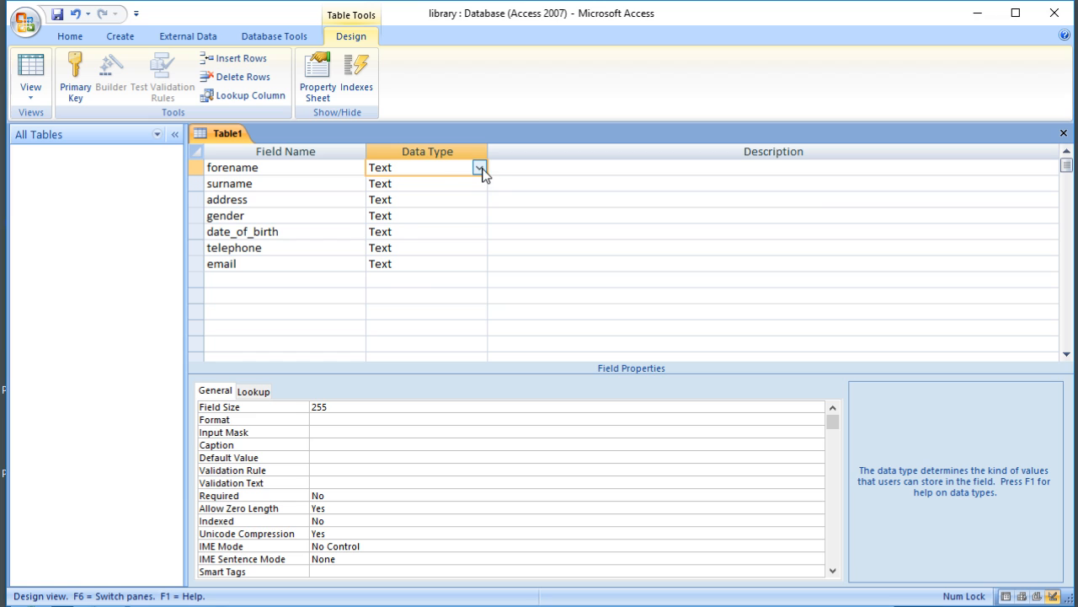
click(479, 168)
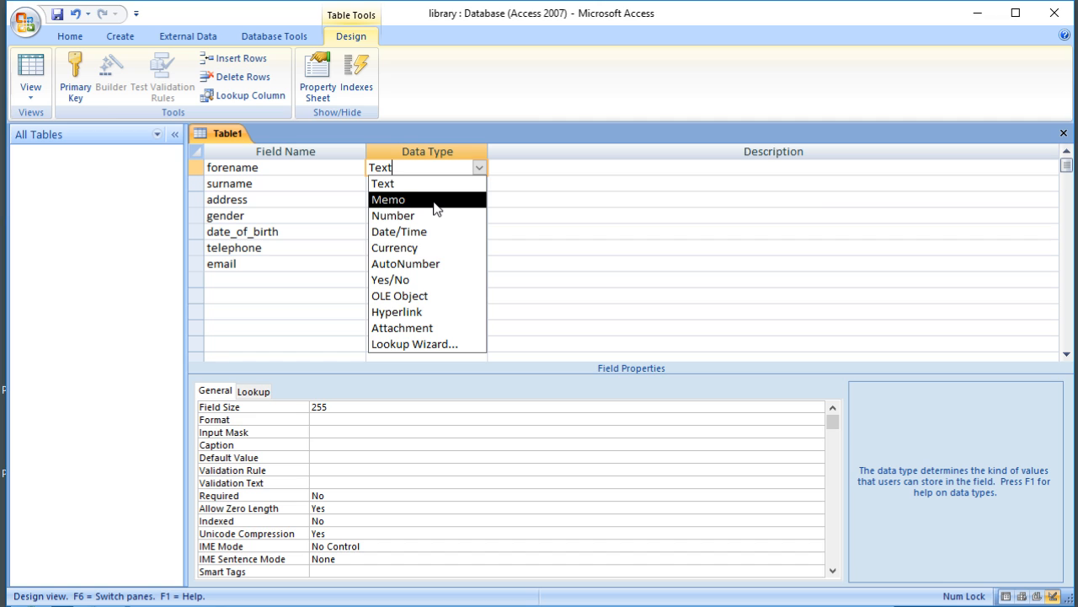
click(513, 211)
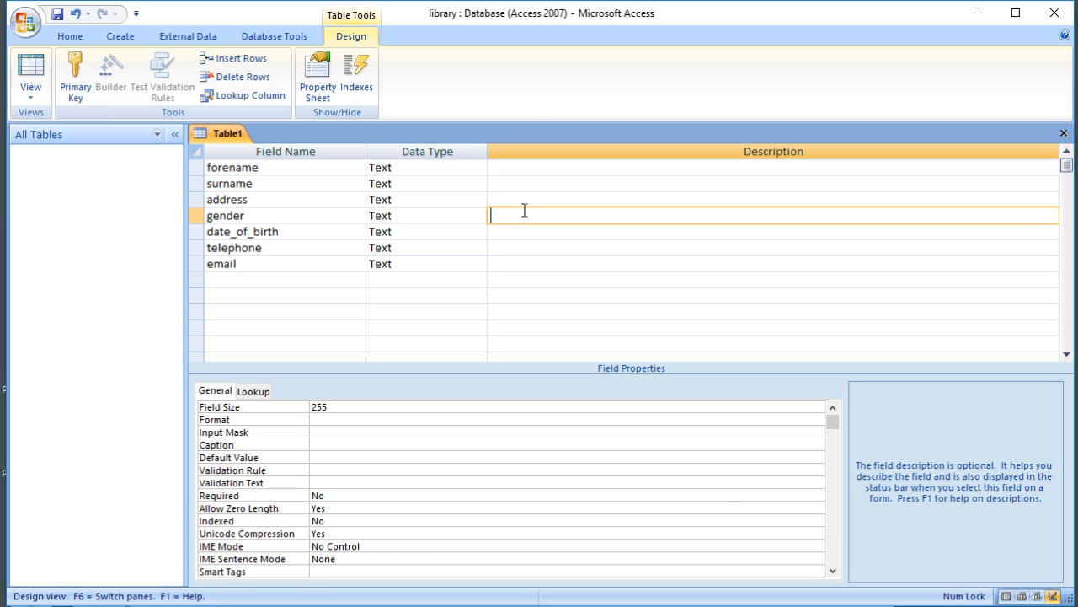
Set the data type of the address field to Memo and that of date_of_birth to Date/Time
click(407, 199)
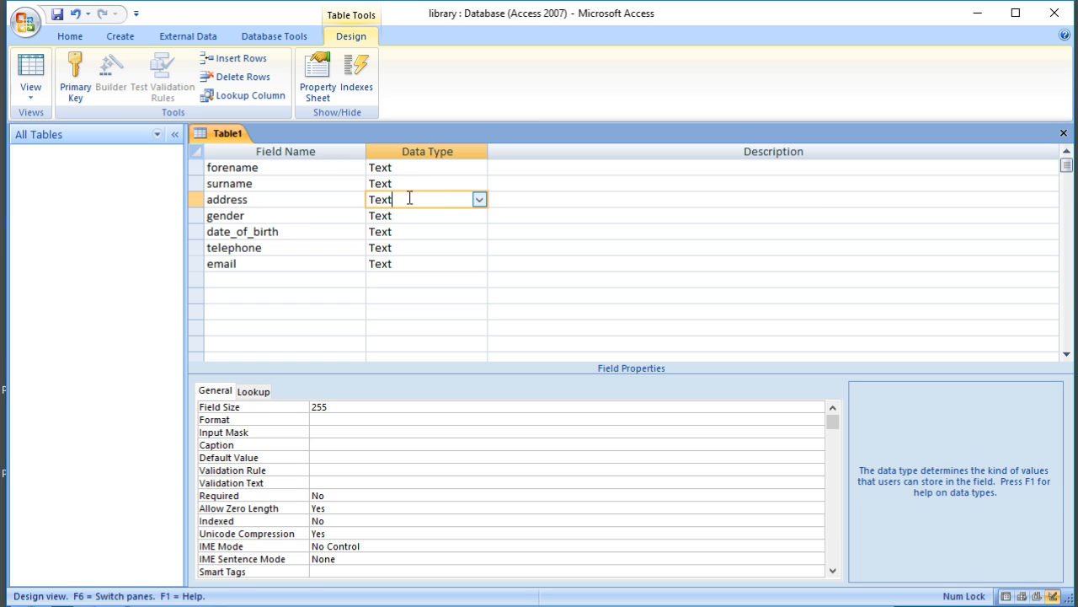
click(479, 200)
click(421, 231)
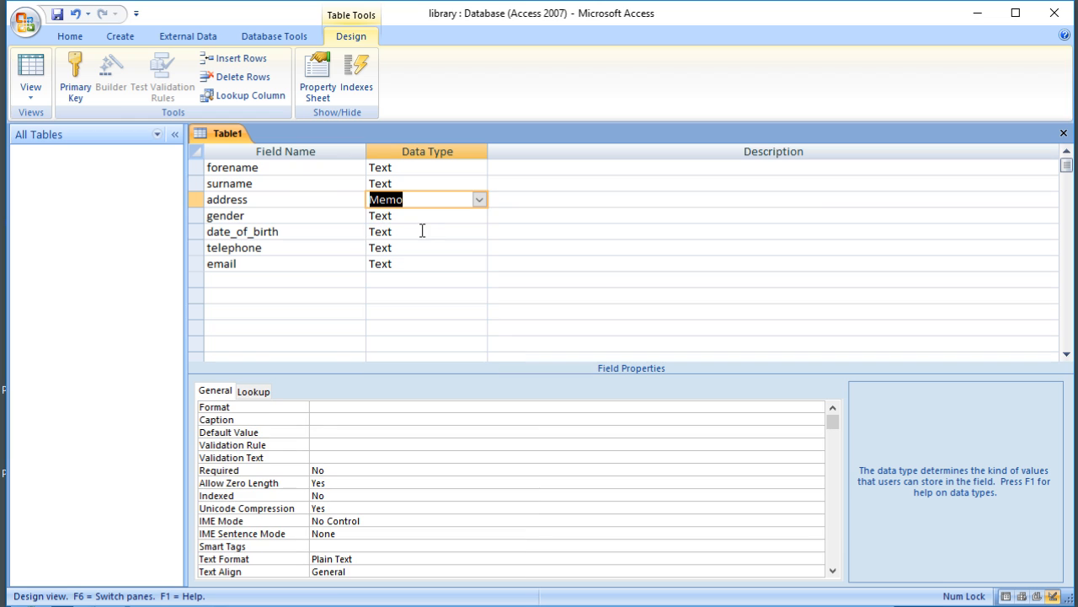
click(416, 215)
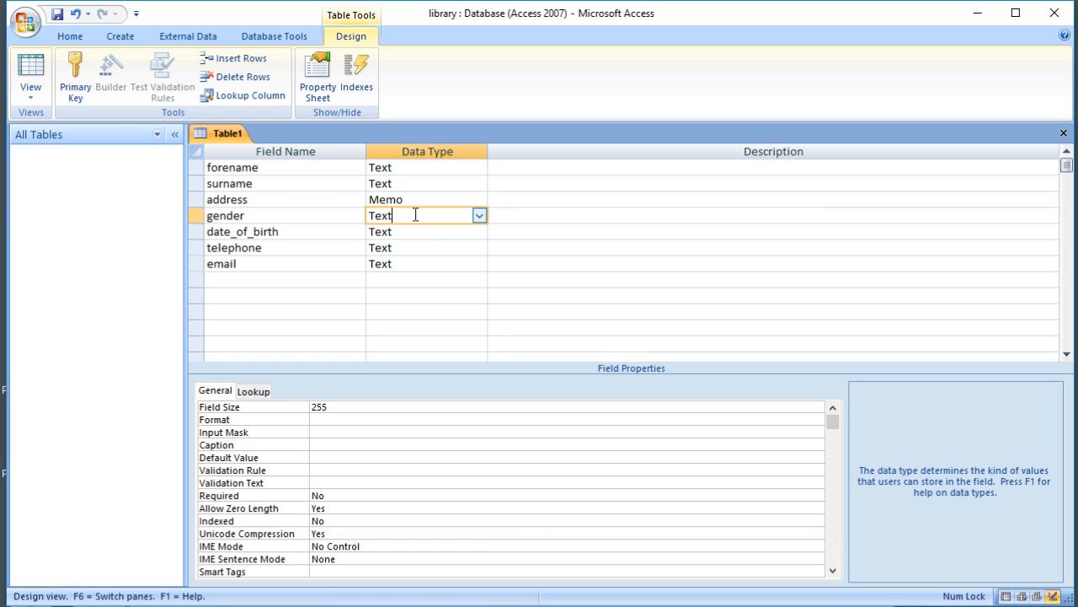
click(415, 231)
click(478, 231)
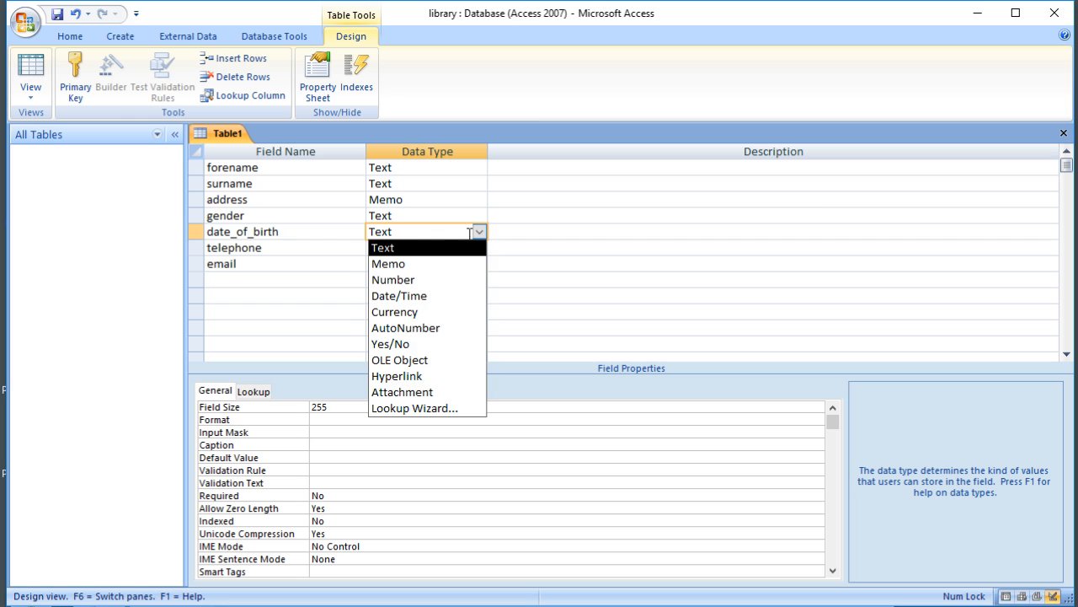
click(414, 294)
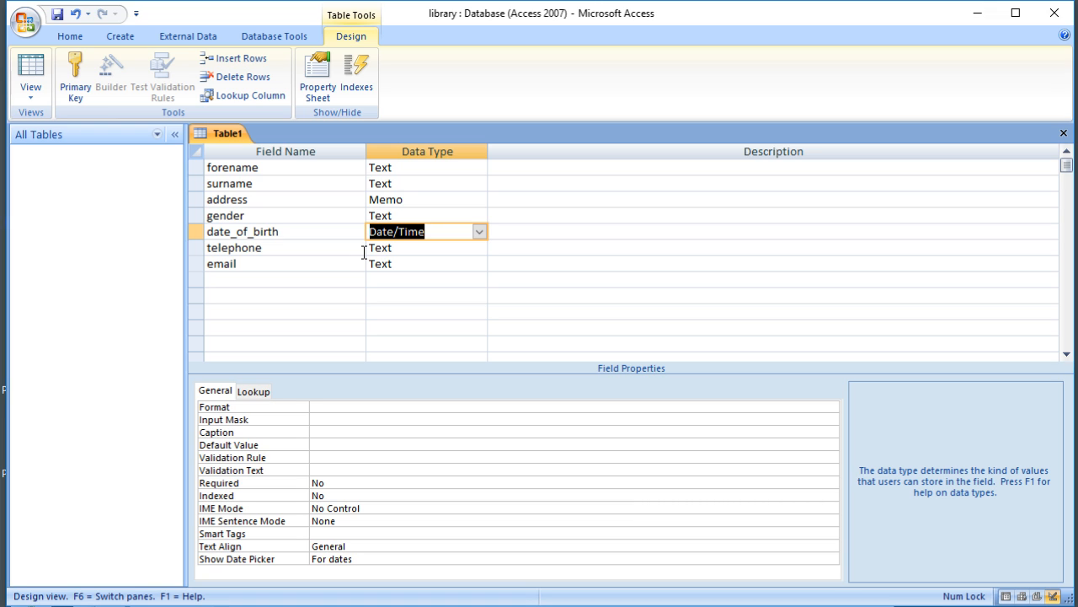
click(462, 253)
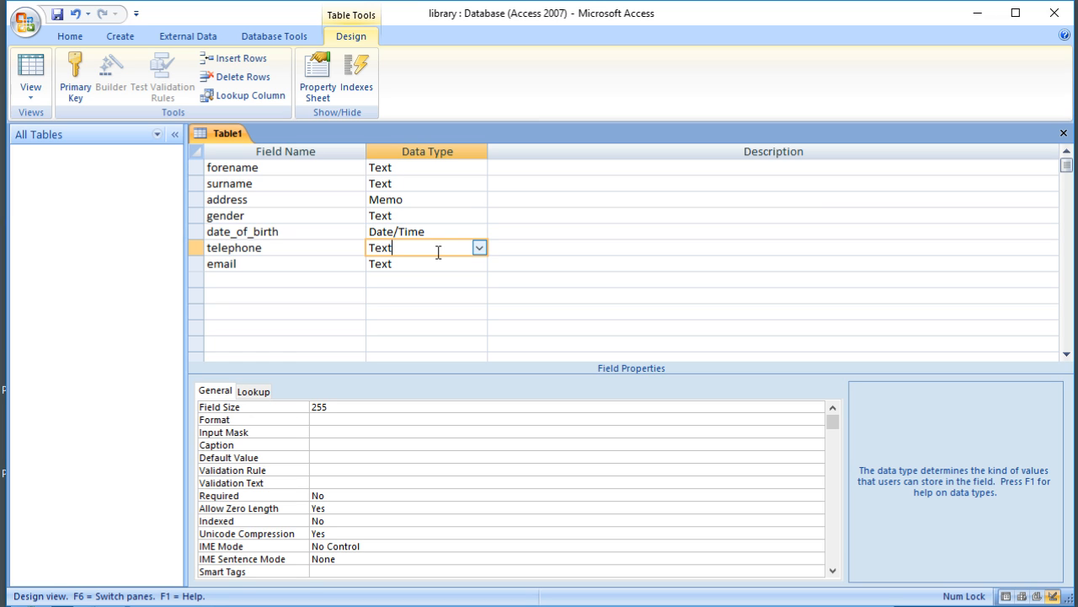
click(403, 264)
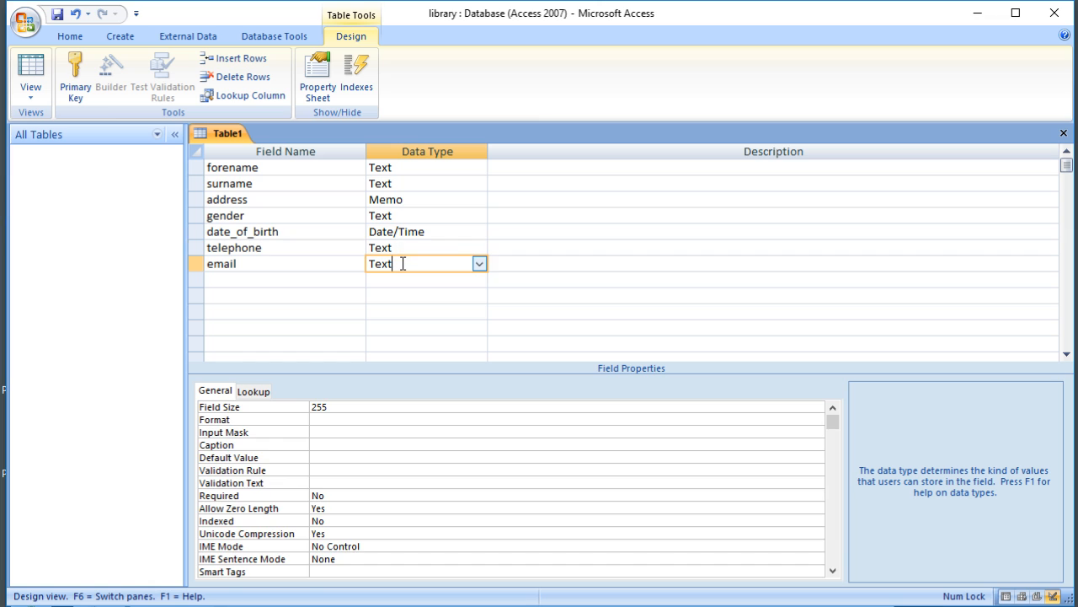
Set the field size of both the forename and surname fields to 30
click(399, 168)
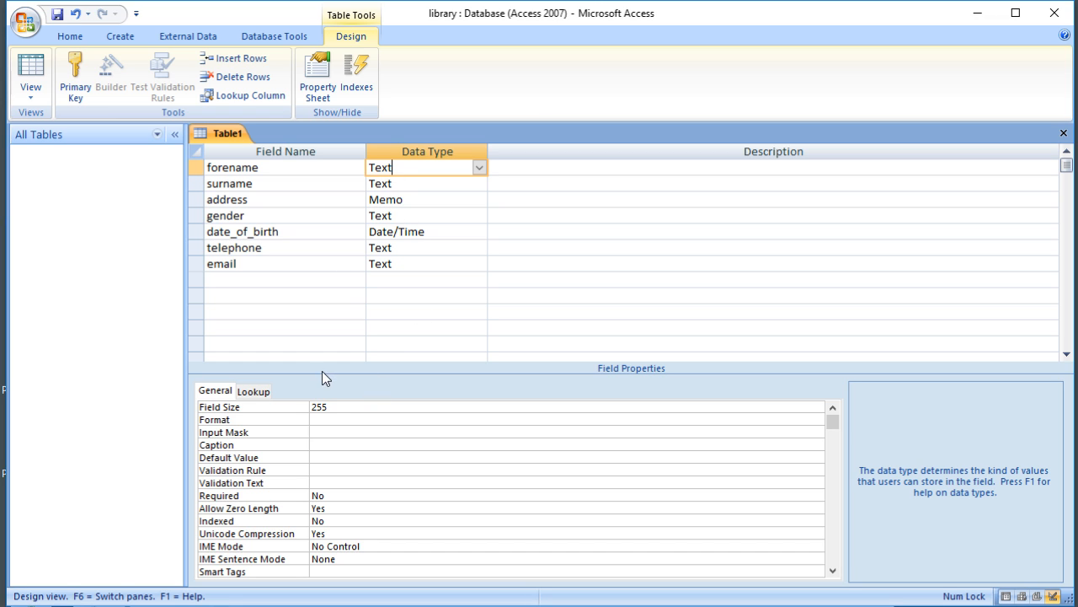
click(348, 407)
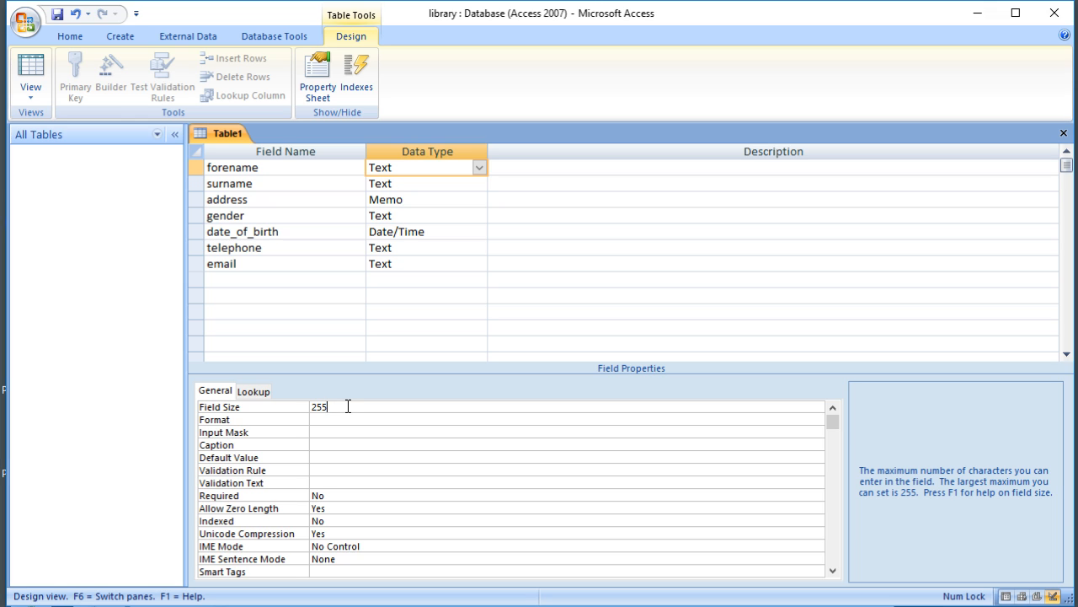
key(BackSpace)
key(BackSpace)
key(BackSpace)
text(30)
click(348, 419)
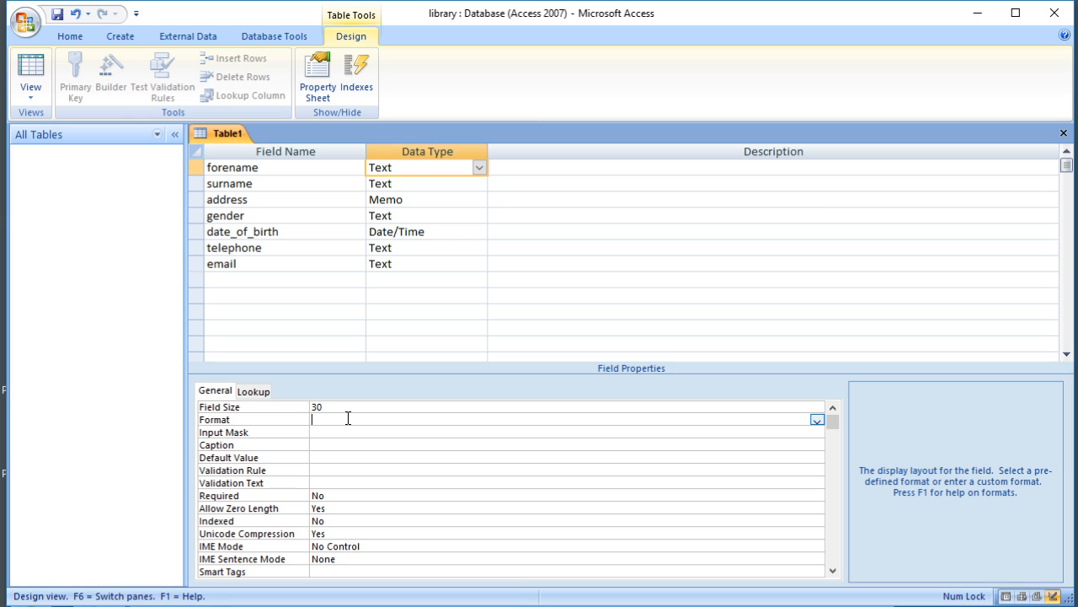
click(396, 189)
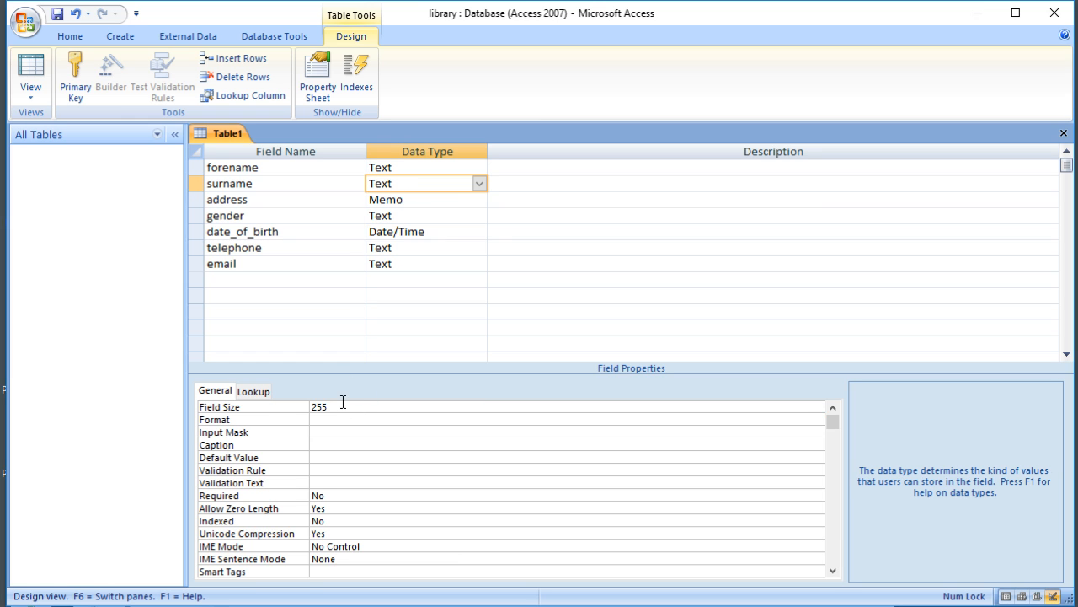
click(303, 406)
text(30)
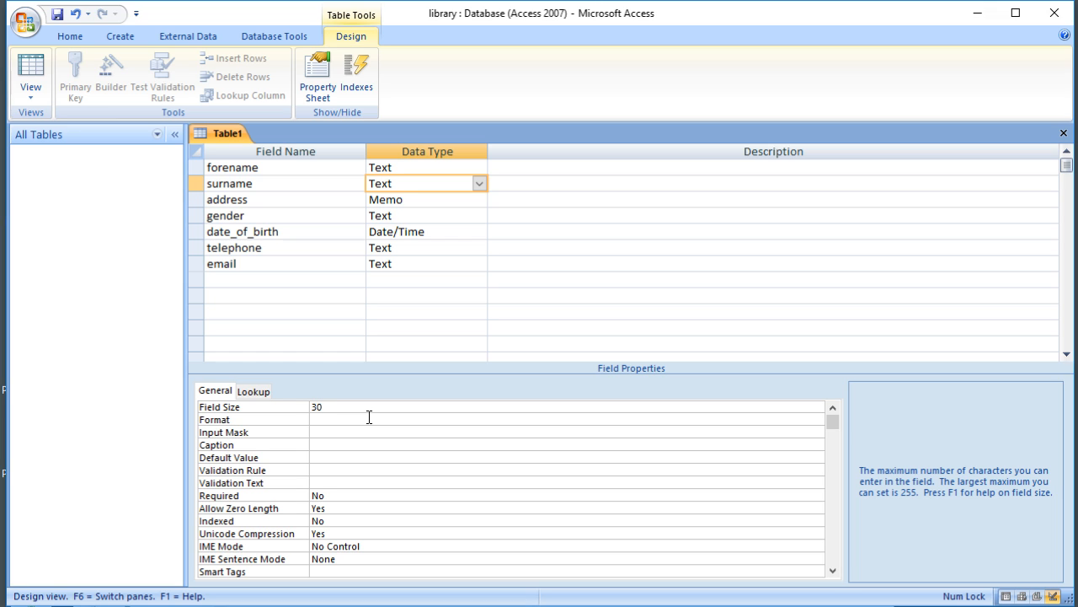
Set the field size of the gender field to 1
click(414, 215)
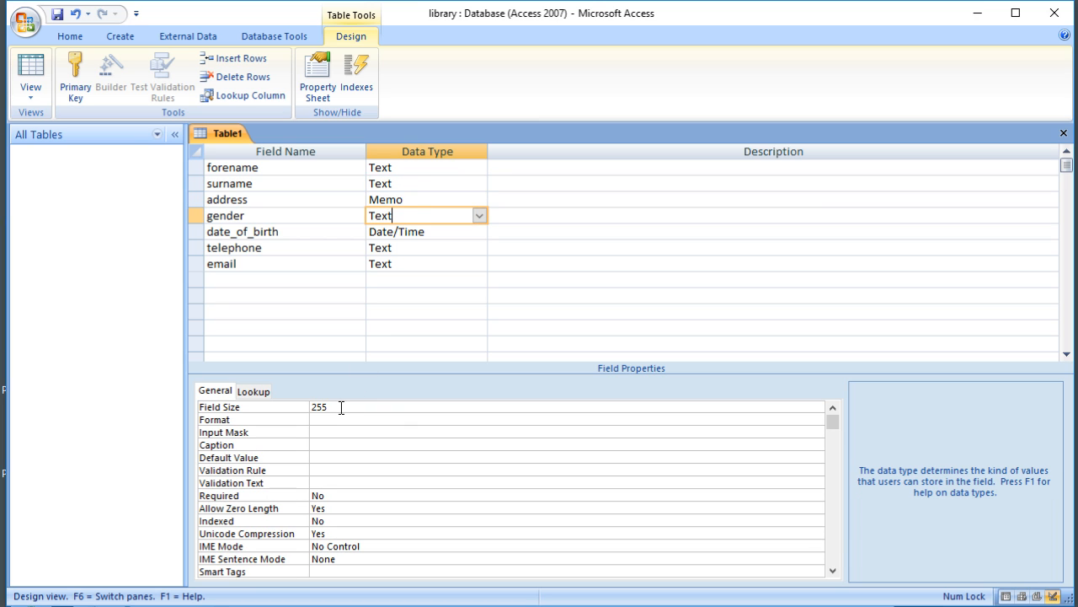
click(304, 406)
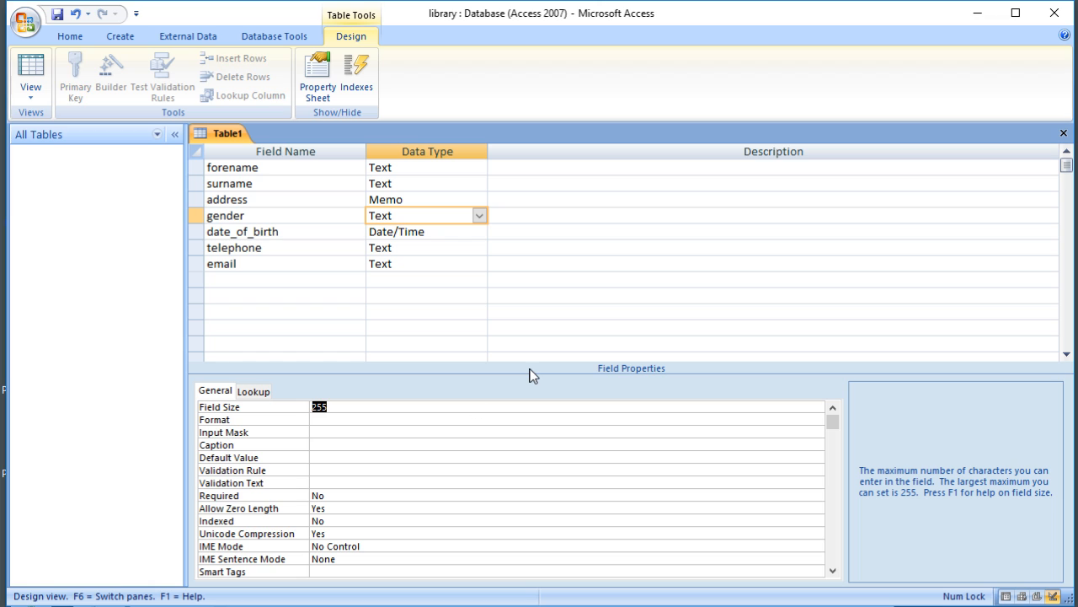
text(1)
click(483, 419)
Set the display format of the date_of_birth field to Short Date
click(427, 232)
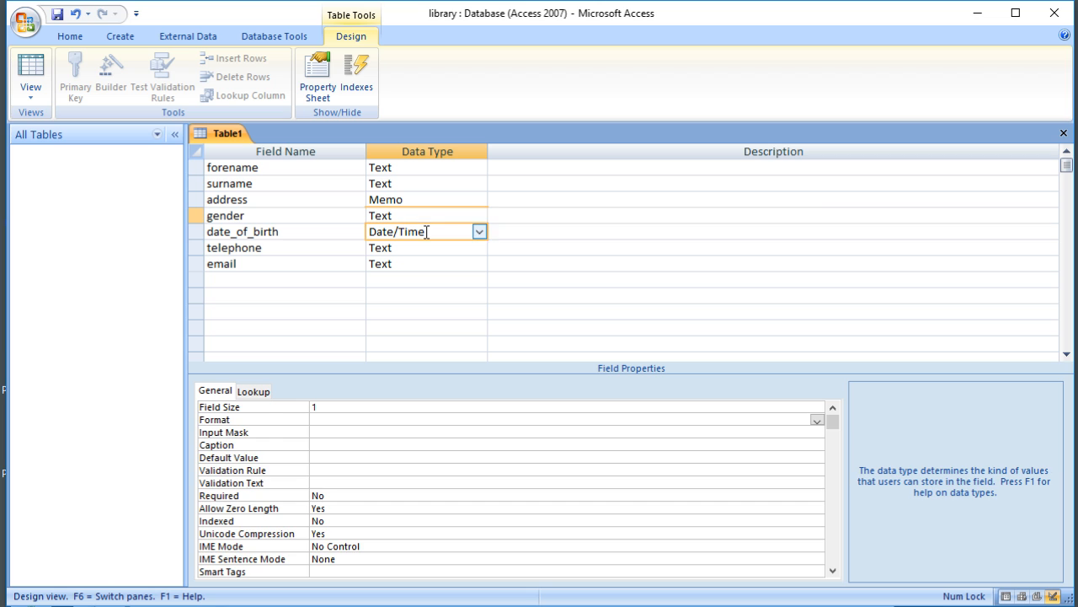
click(343, 409)
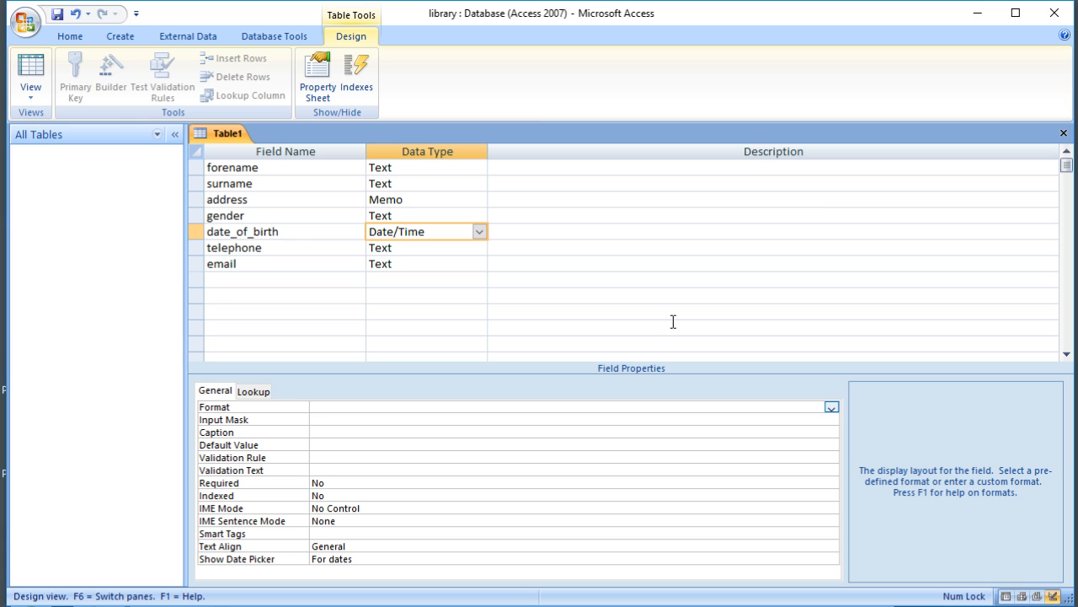
click(832, 410)
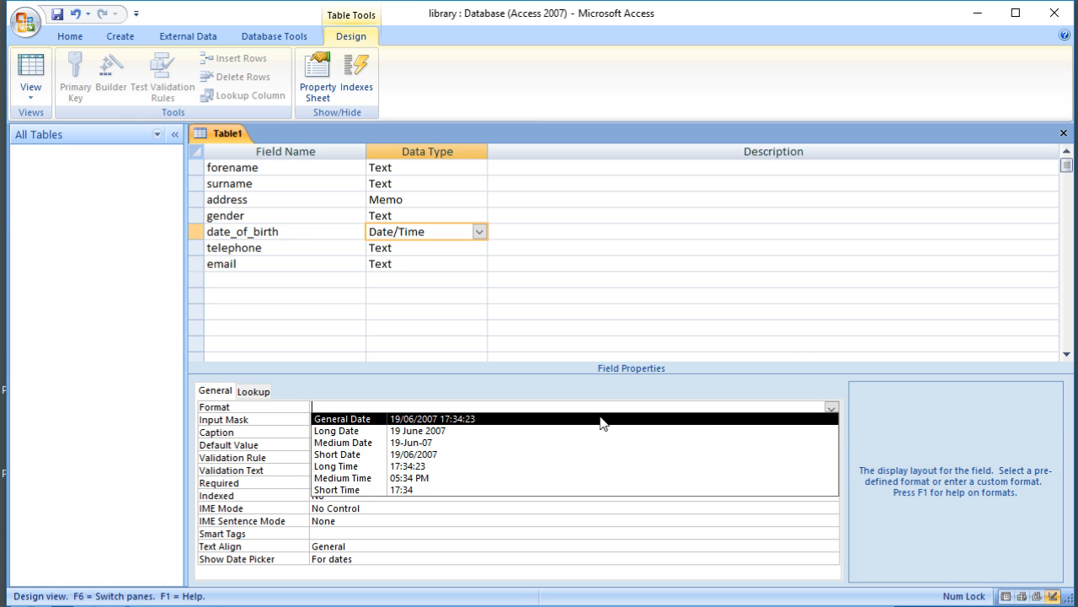
click(453, 455)
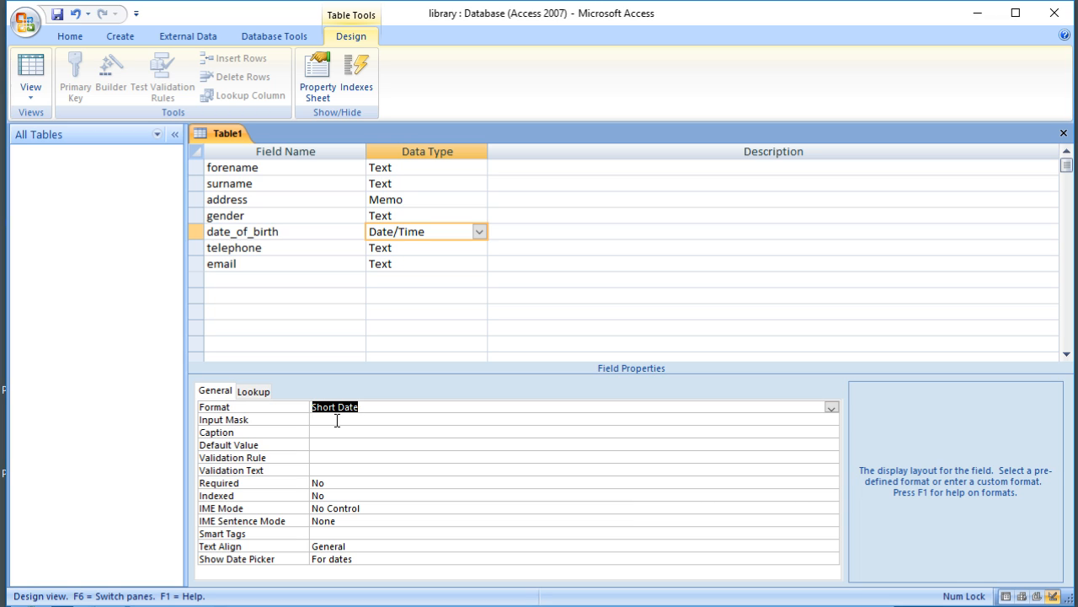
click(339, 446)
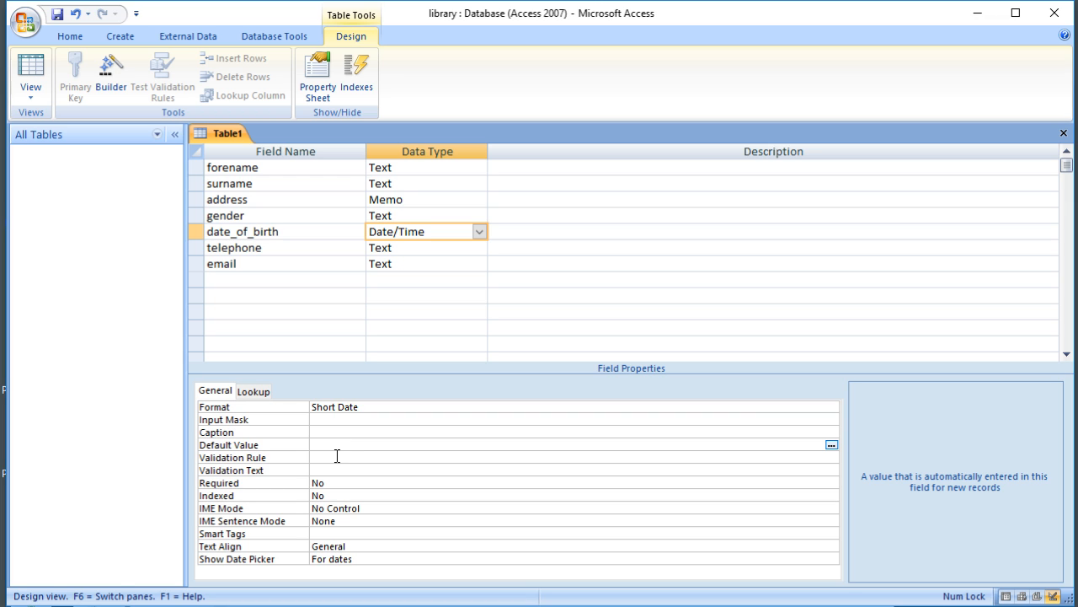
Give date_of_birth the validation rule <=Date() and the validation text "Date of birth must be in the past"
click(336, 456)
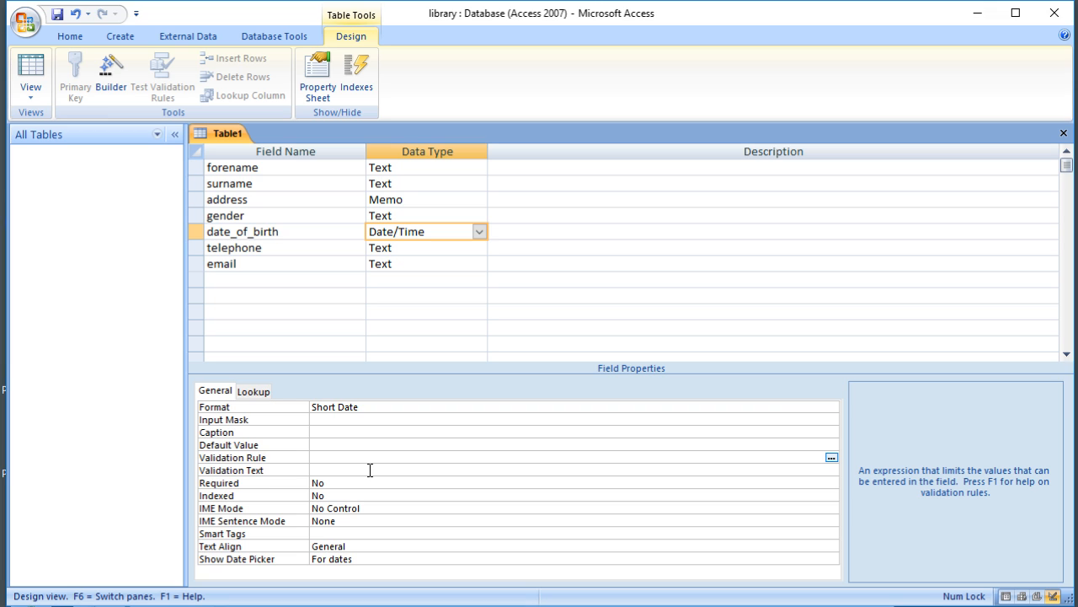
text(<=)
text(date())
click(370, 470)
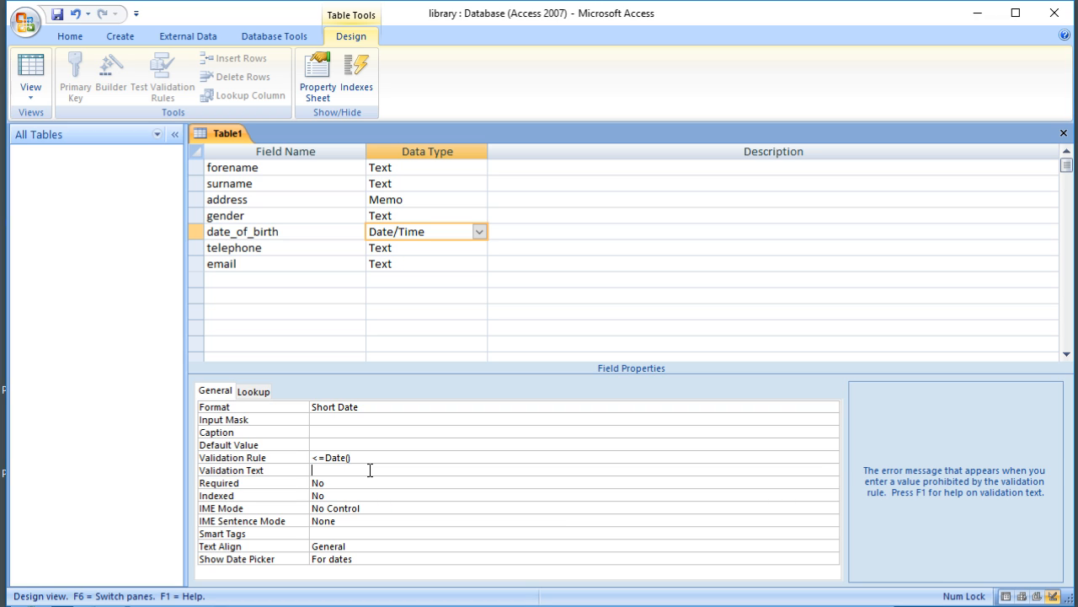
text(Date of birth must be in the past)
click(423, 482)
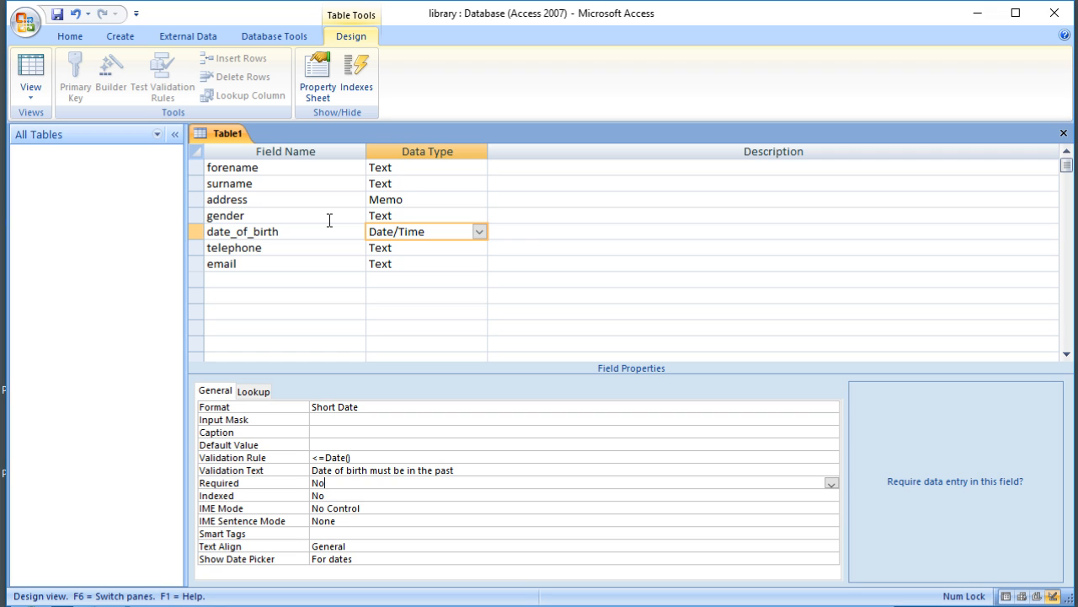
click(364, 445)
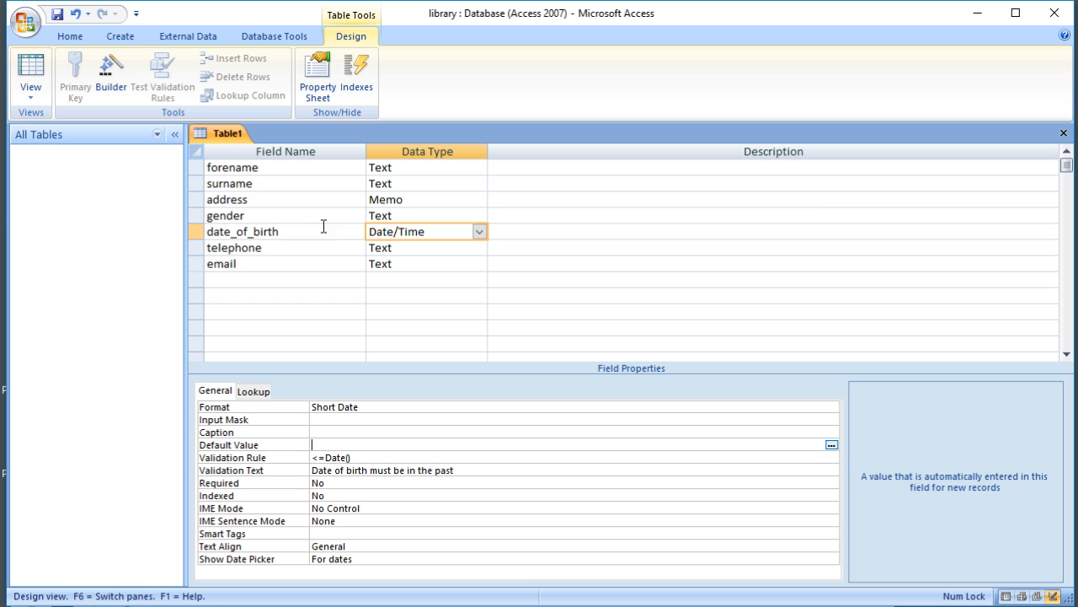
Try the validation rule "M" Or "F" on the gender field, and clear it again
click(400, 215)
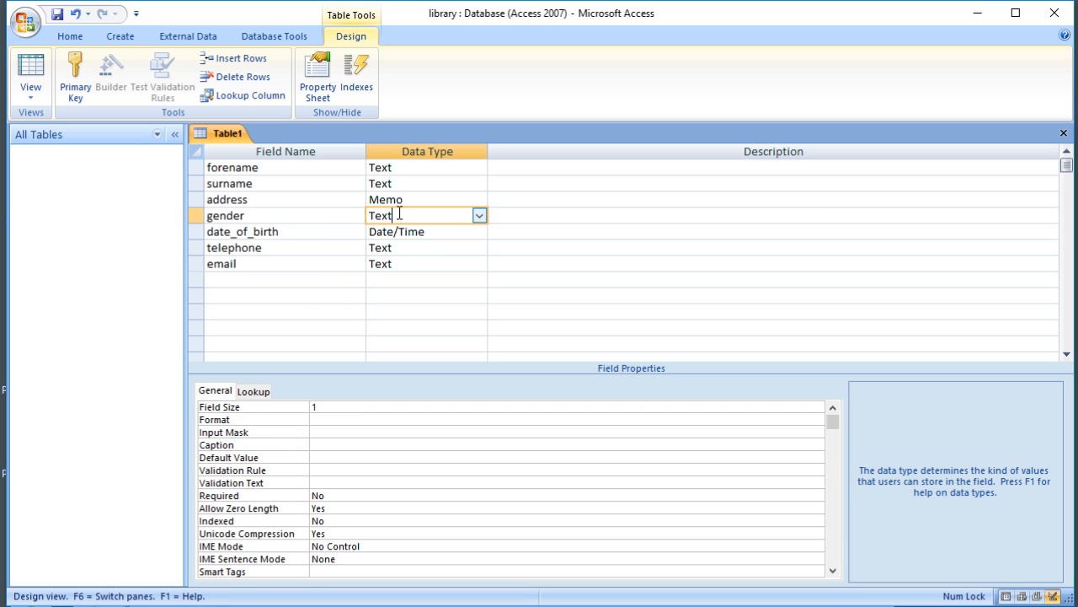
click(327, 470)
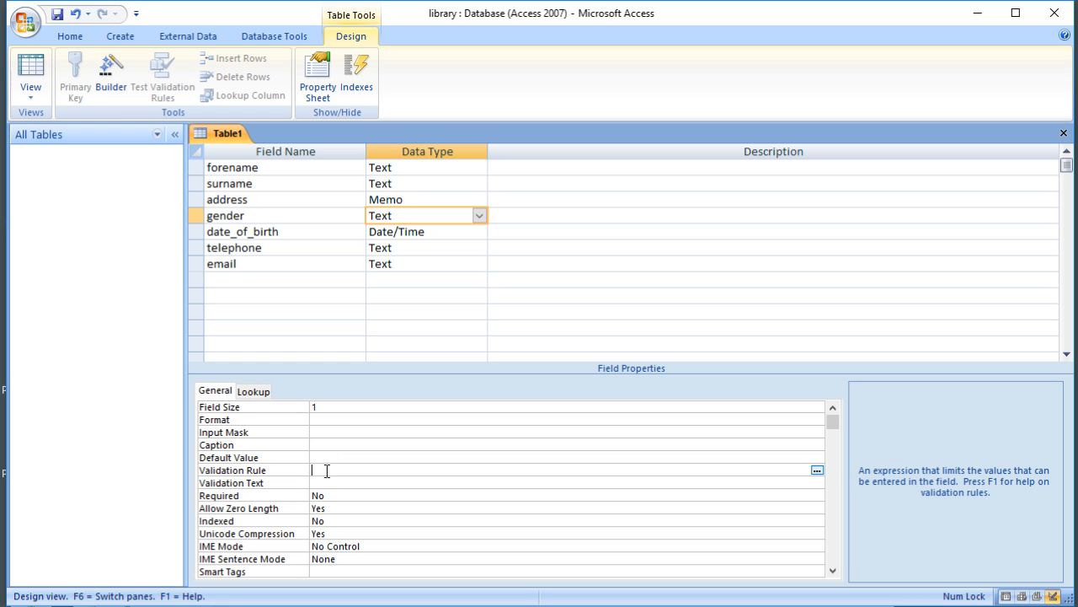
text(M or F)
click(395, 483)
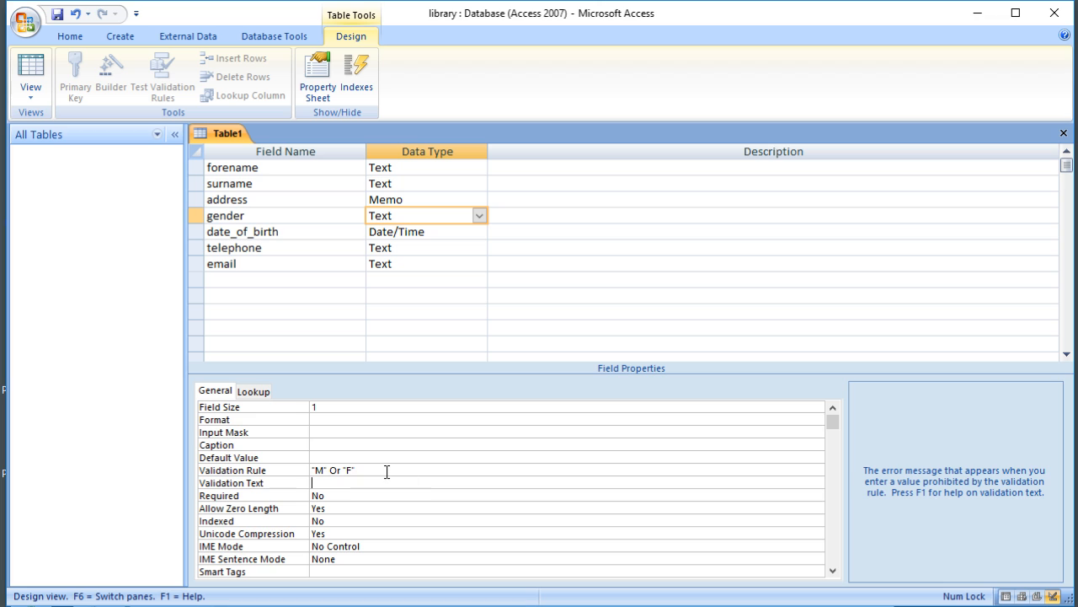
drag(386, 469, 307, 469)
click(313, 476)
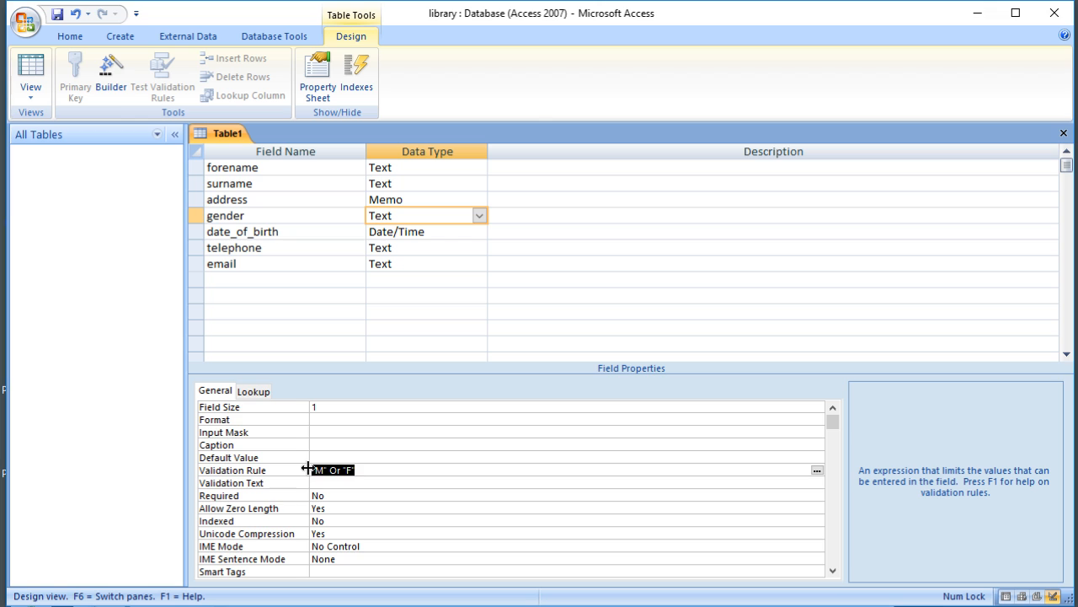
key(Delete)
Set the lookup display control of the gender field to List Box
click(262, 394)
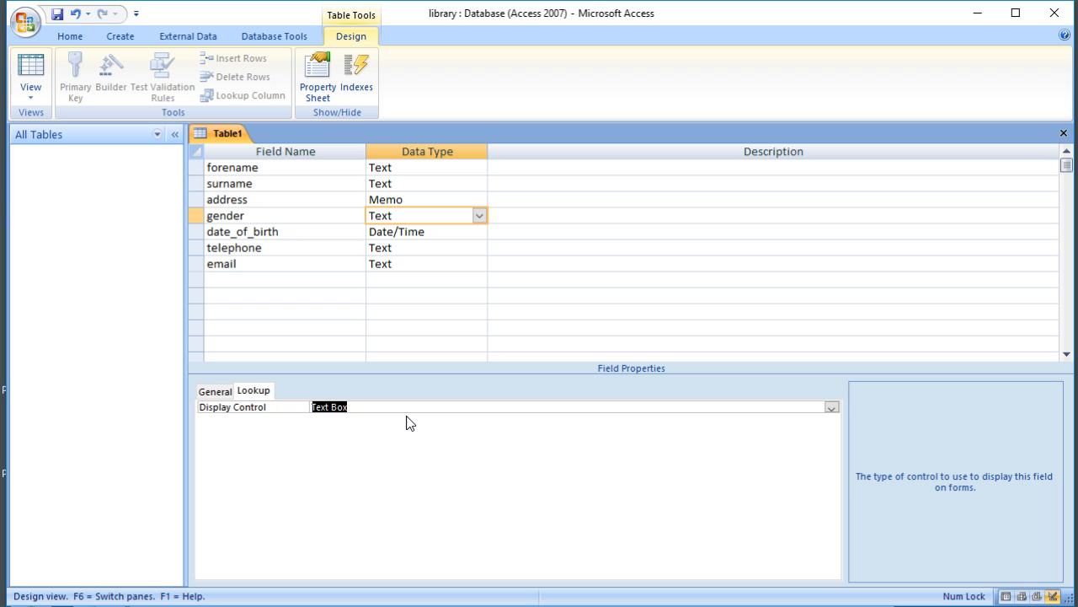
click(363, 407)
click(830, 408)
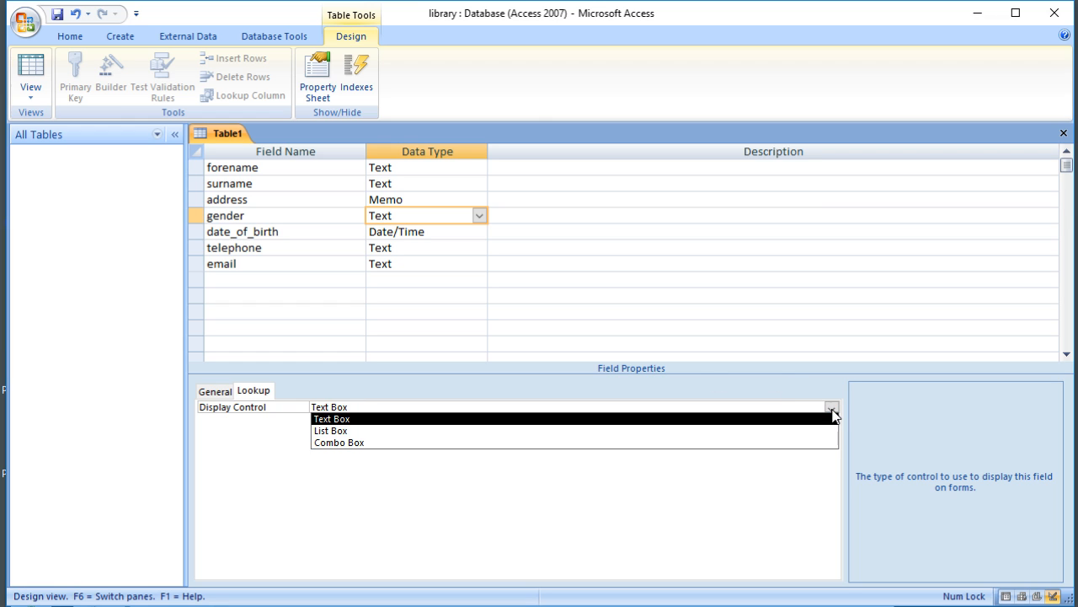
click(792, 431)
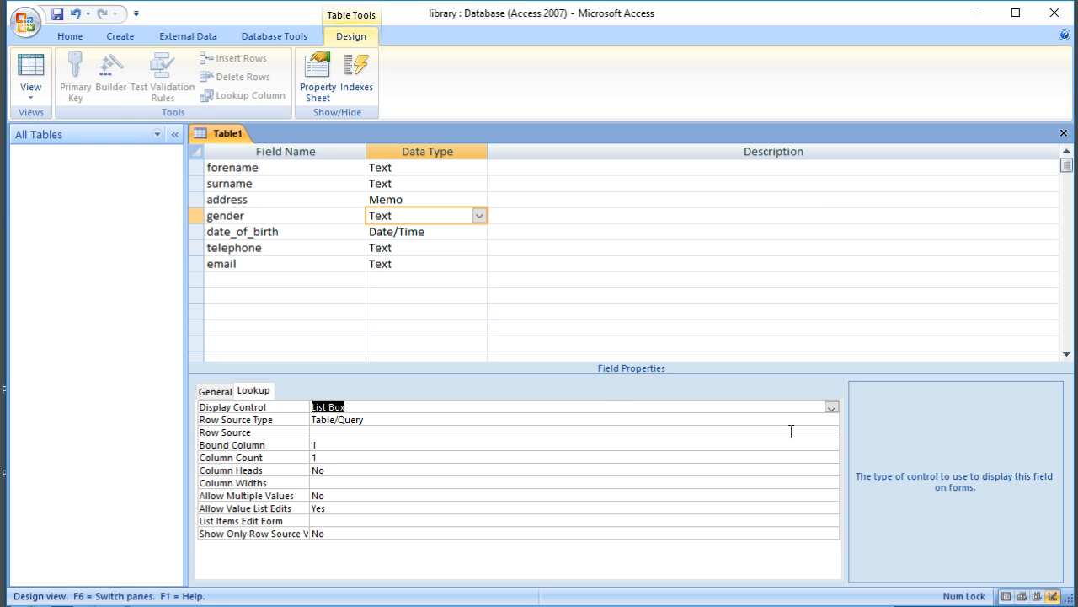
Set the gender lookup's row source type to Value List with the row source M;F
click(715, 418)
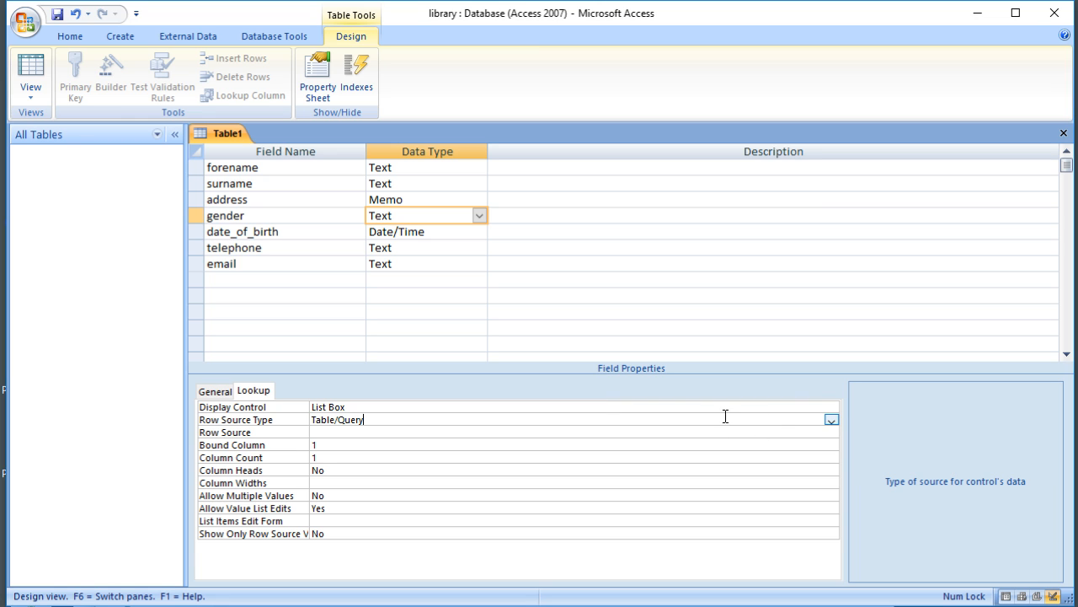
click(831, 420)
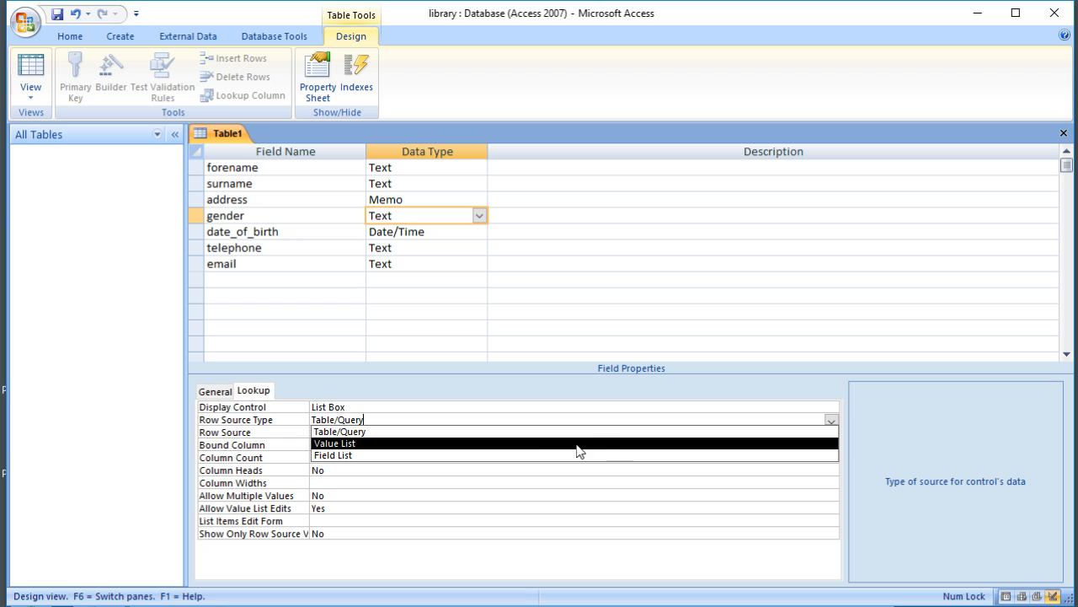
click(554, 445)
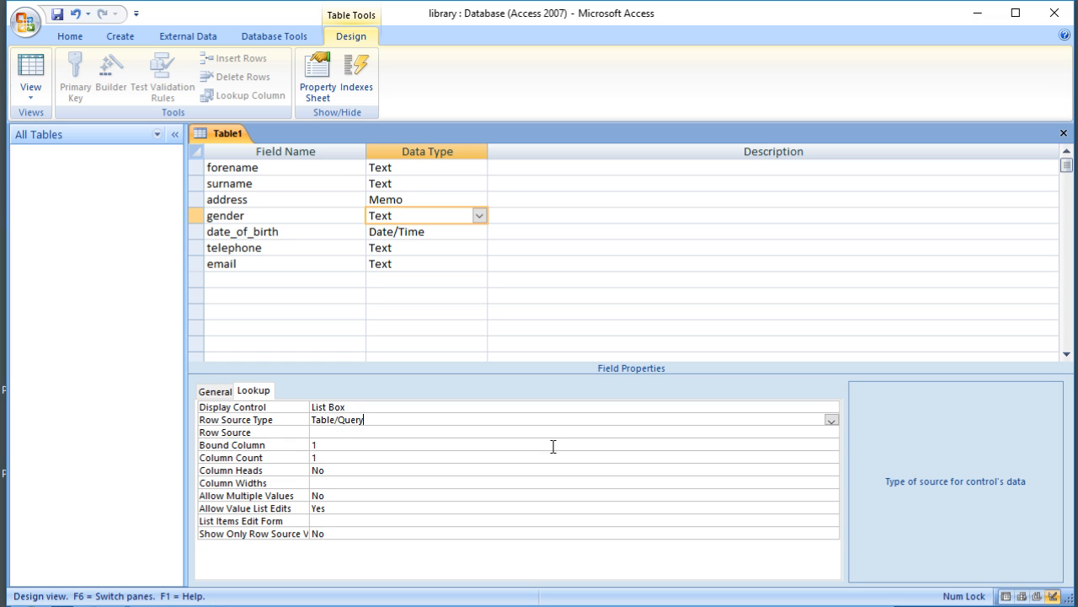
click(556, 435)
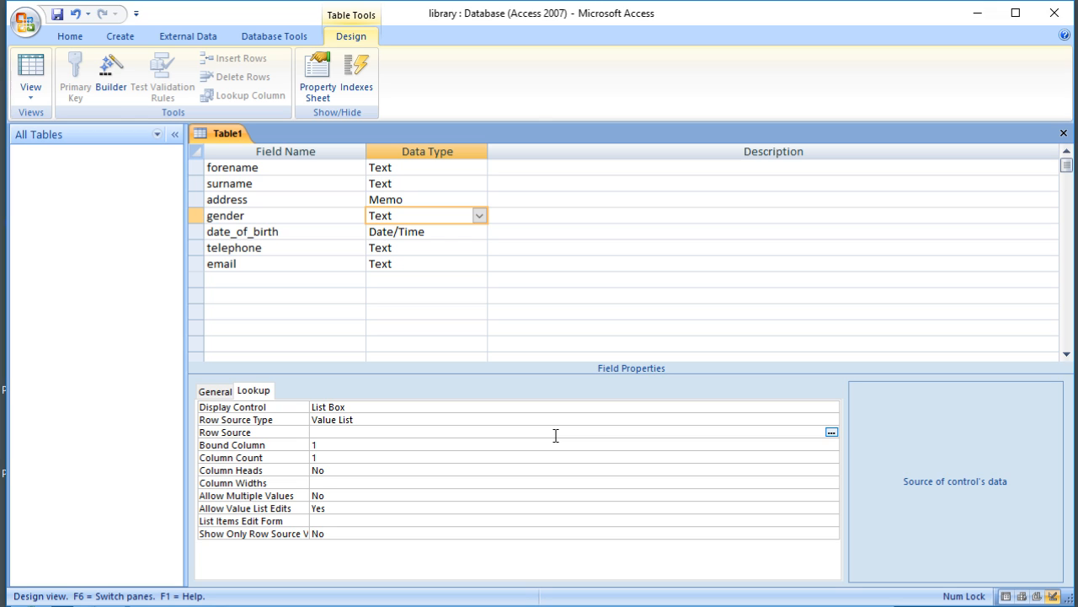
text(M;F)
click(530, 442)
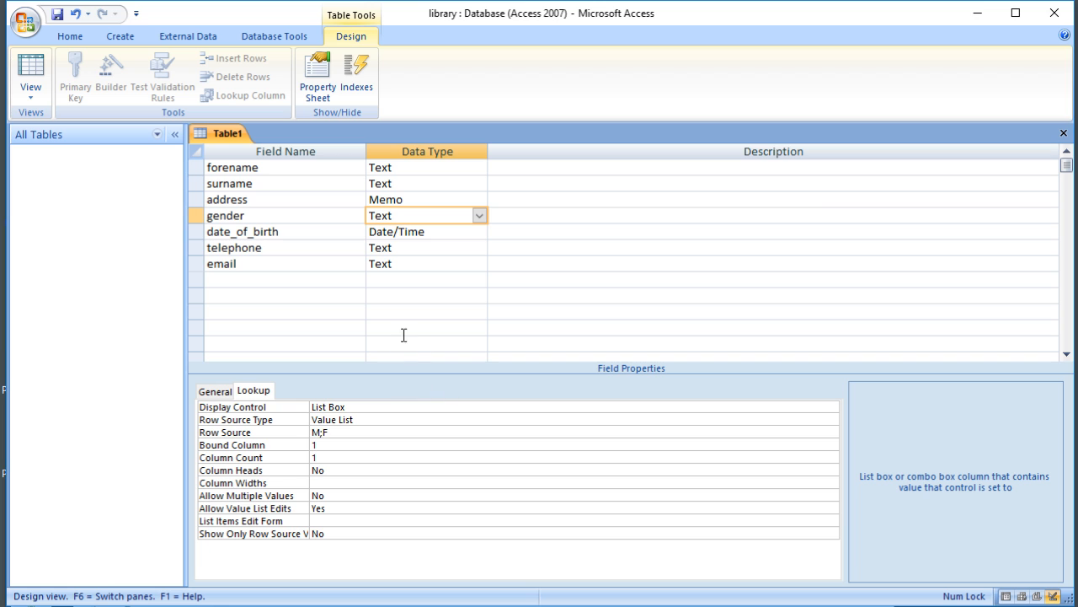
click(215, 392)
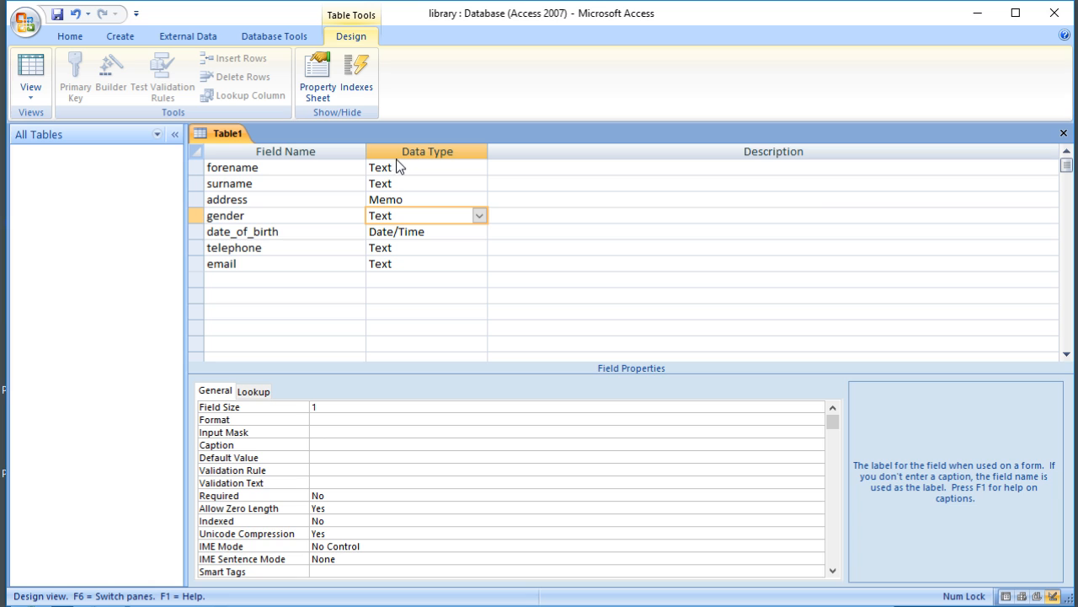
Switch to Datasheet view, saving the table as tbl_borrower and letting Access create a primary key
click(25, 65)
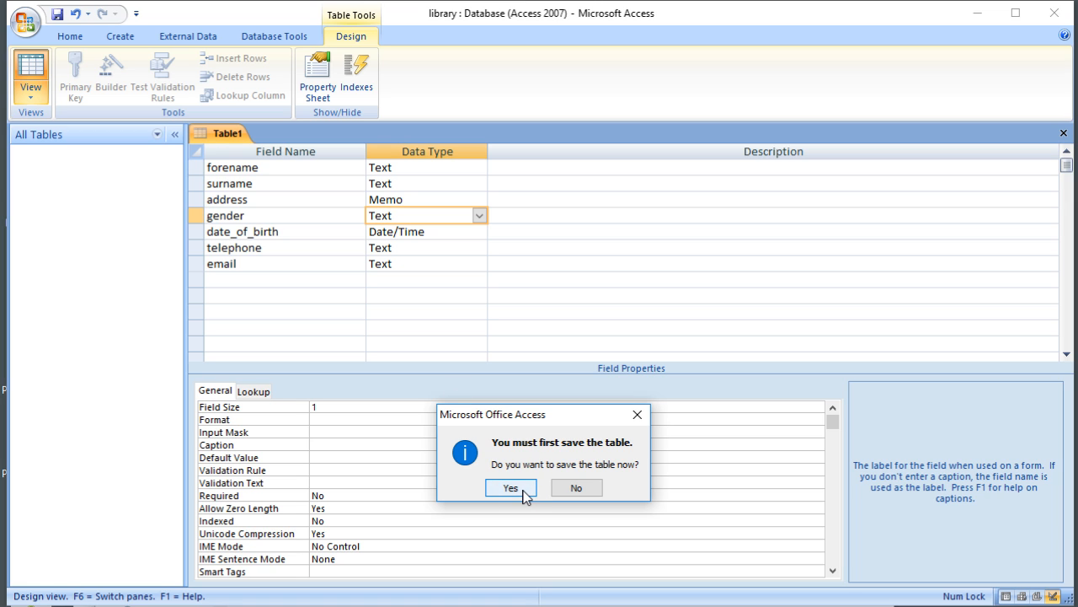
click(523, 489)
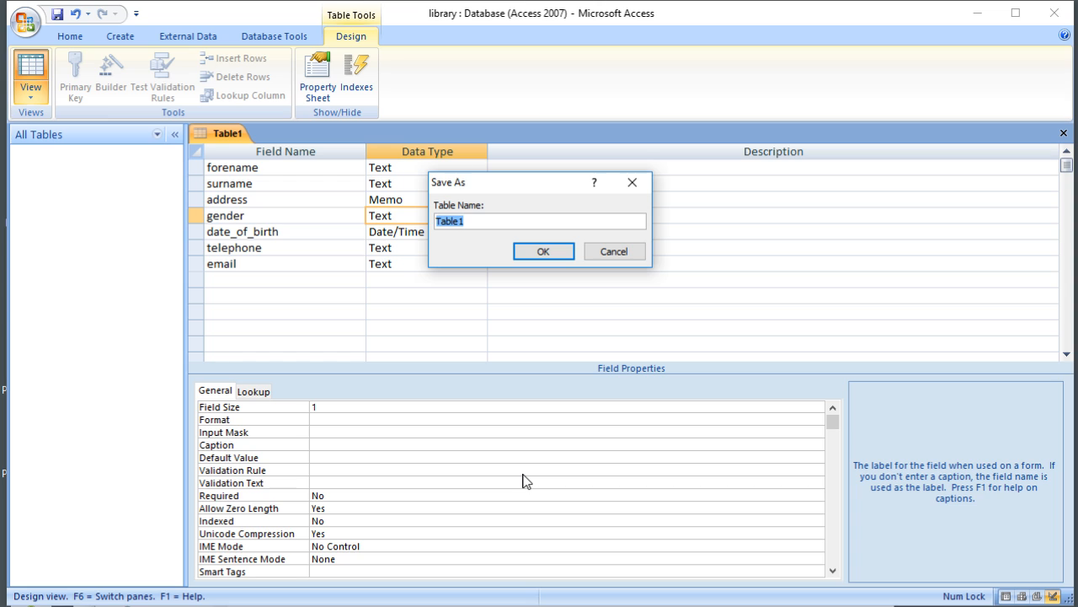
text(tbl)
text(_borrower)
click(542, 252)
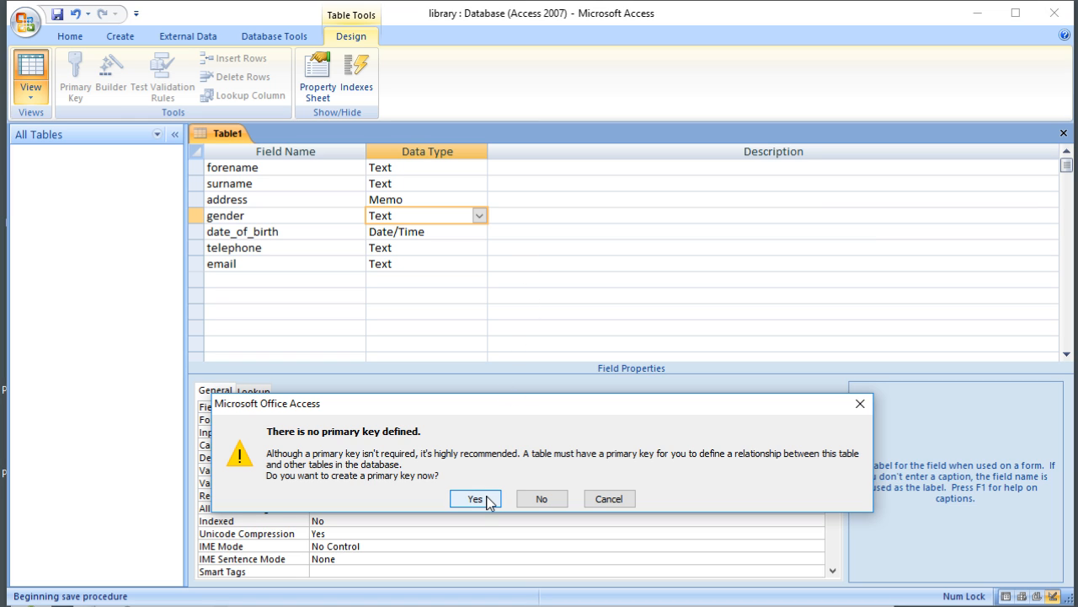
drag(528, 416, 540, 320)
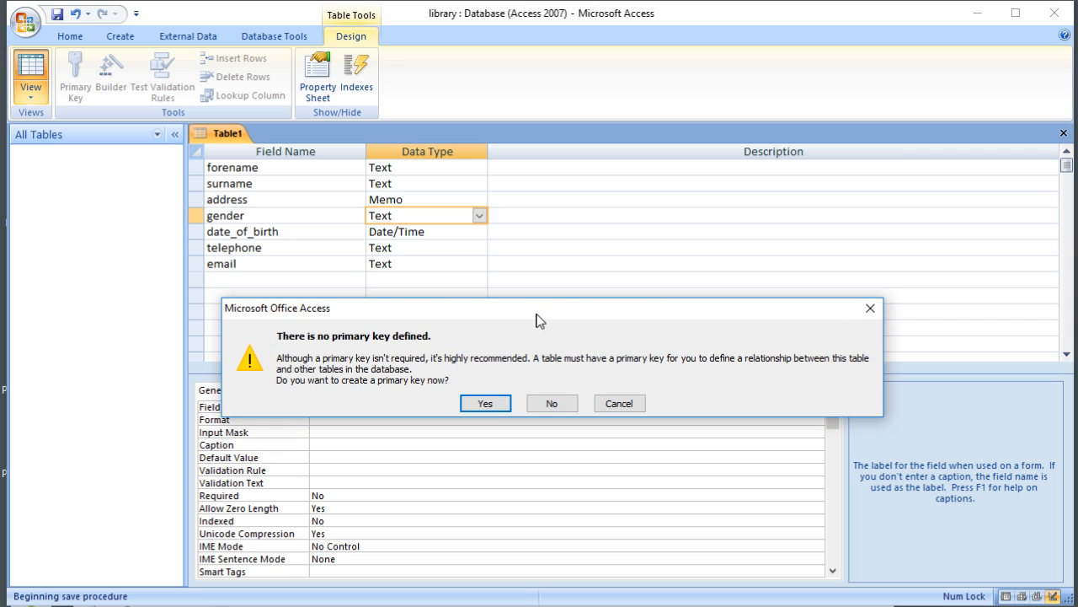
click(487, 404)
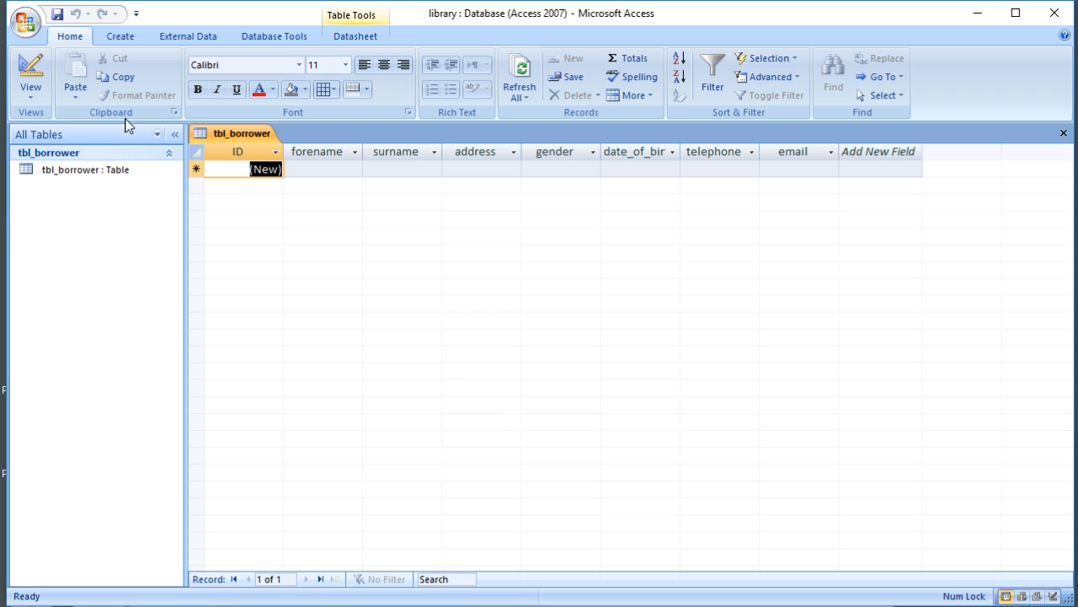
Return tbl_borrower to Design view and delete the ID primary key field
click(30, 67)
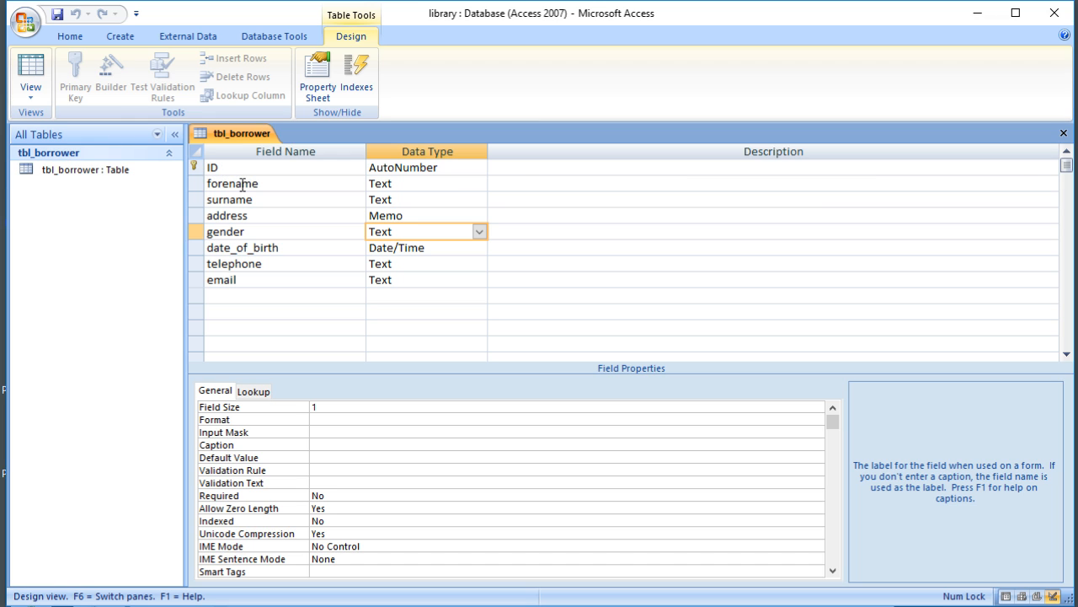
click(199, 168)
key(Delete)
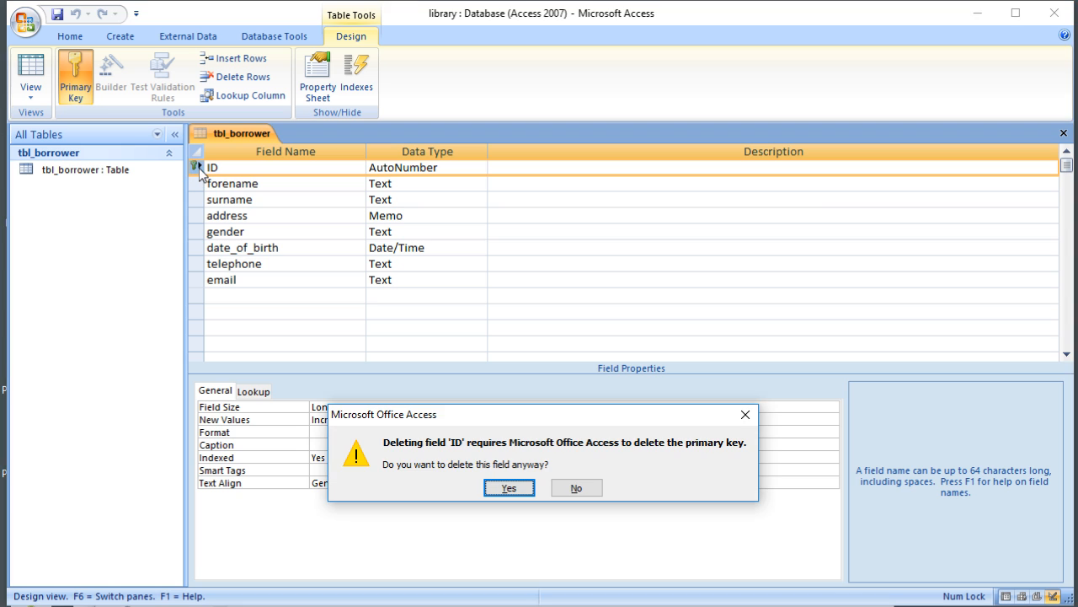
click(506, 488)
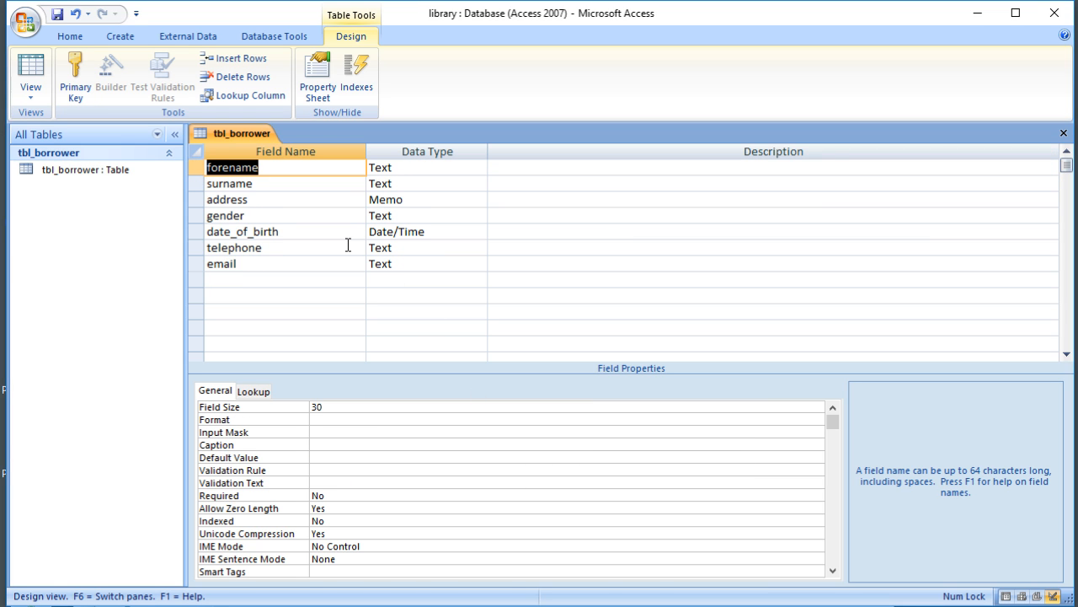
Examine the fields from forename to email, singly and in combination, as candidates for the primary key
click(348, 245)
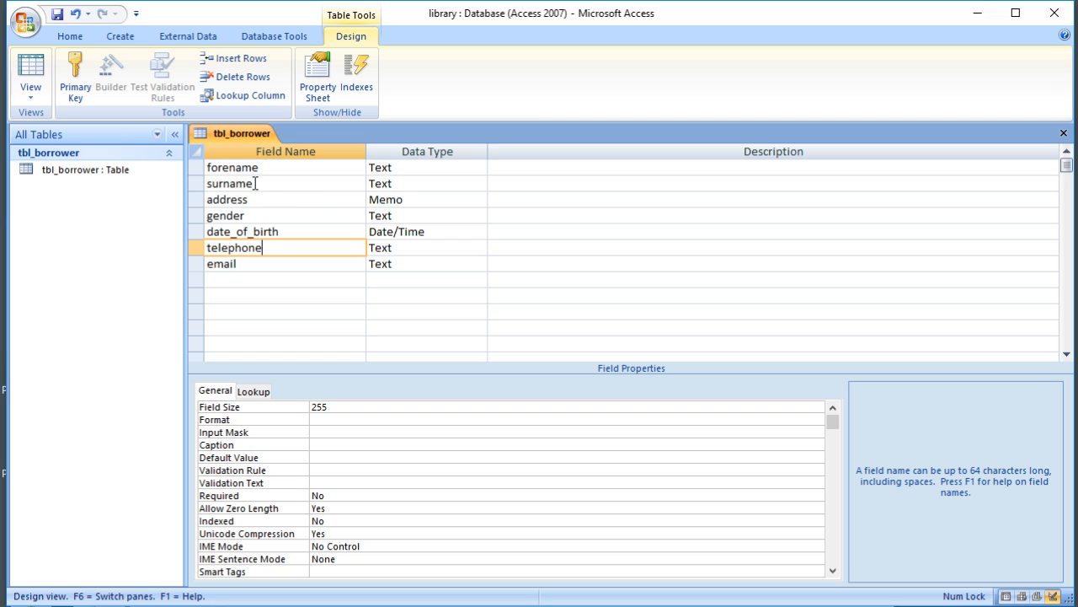
click(196, 167)
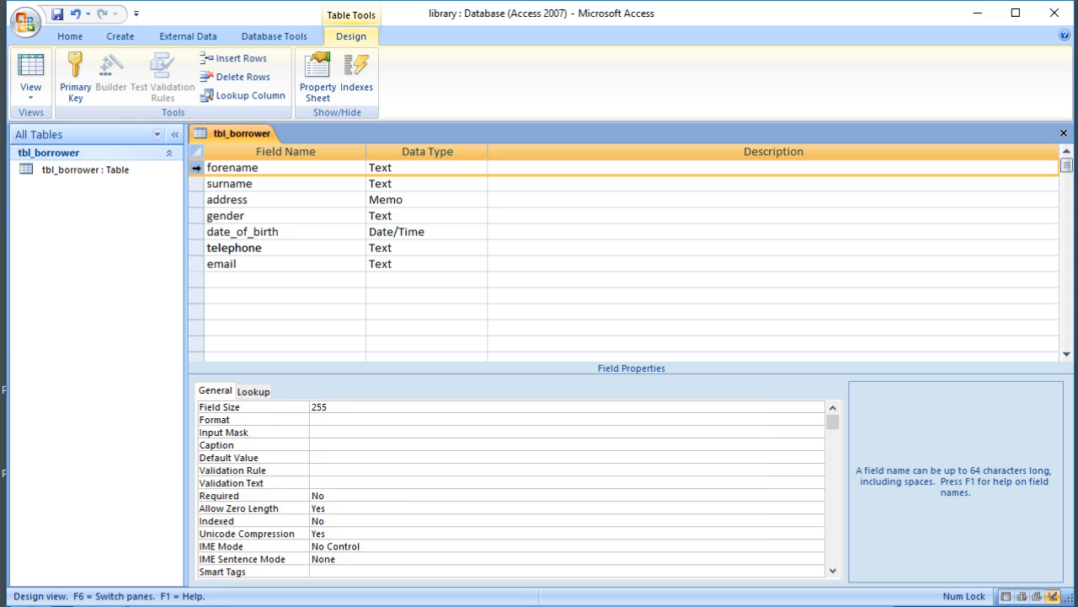
click(196, 200)
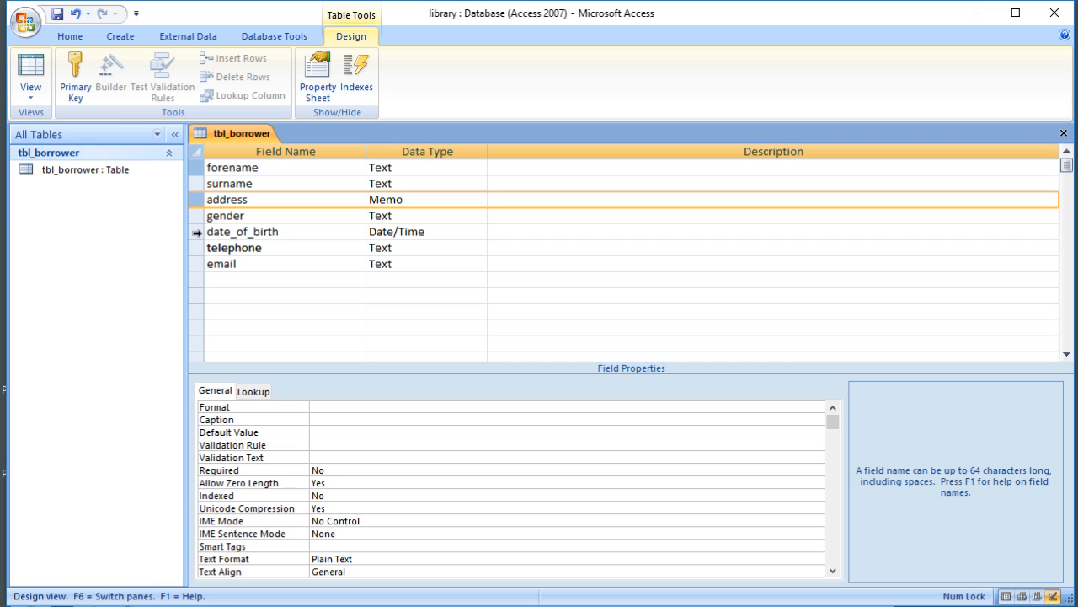
click(196, 233)
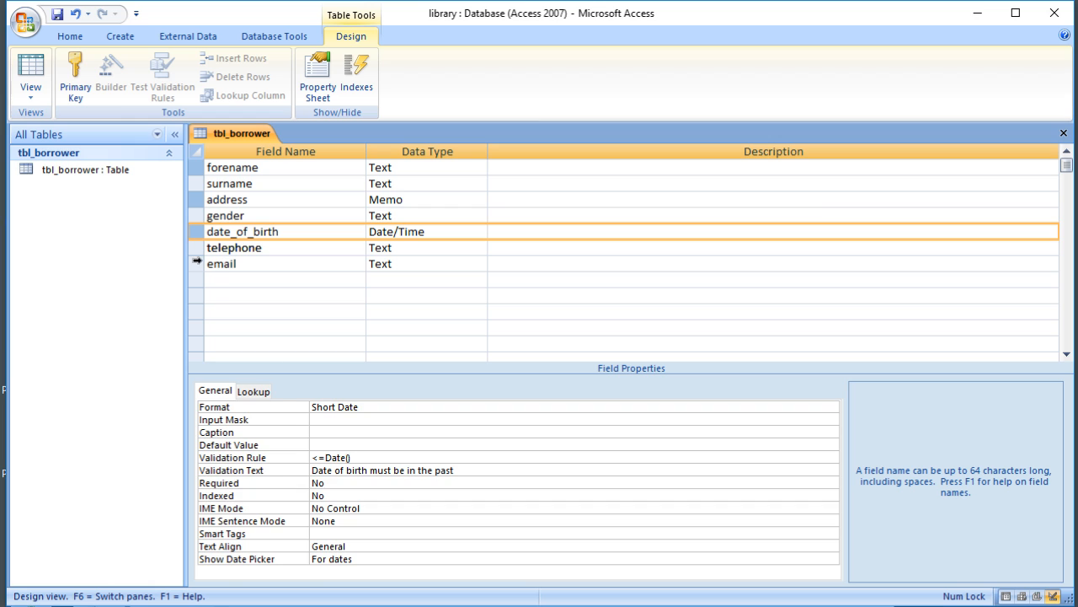
click(198, 263)
click(197, 167)
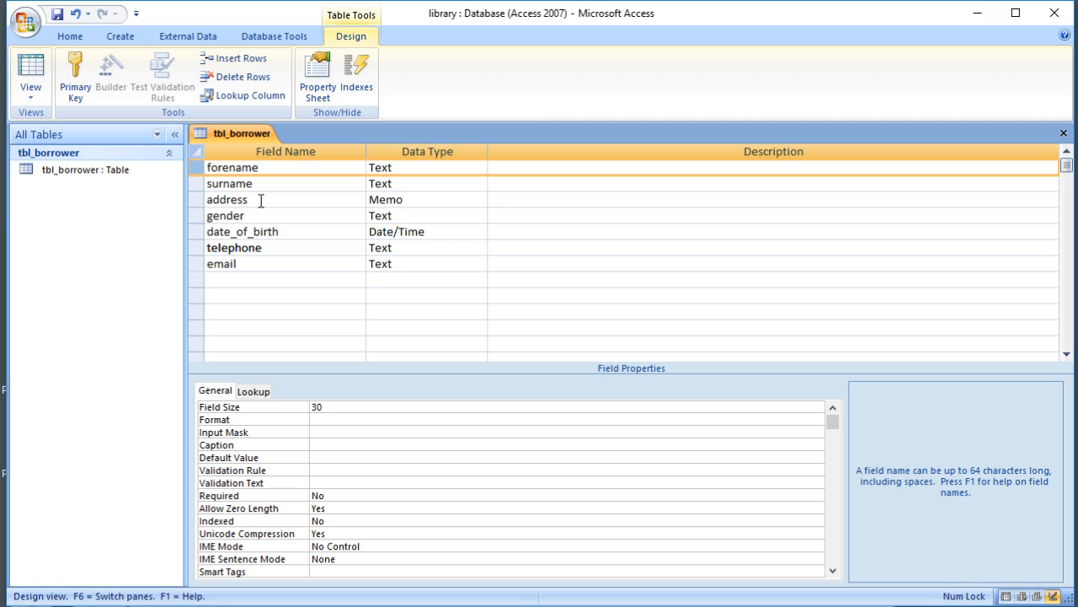
click(202, 183)
click(200, 183)
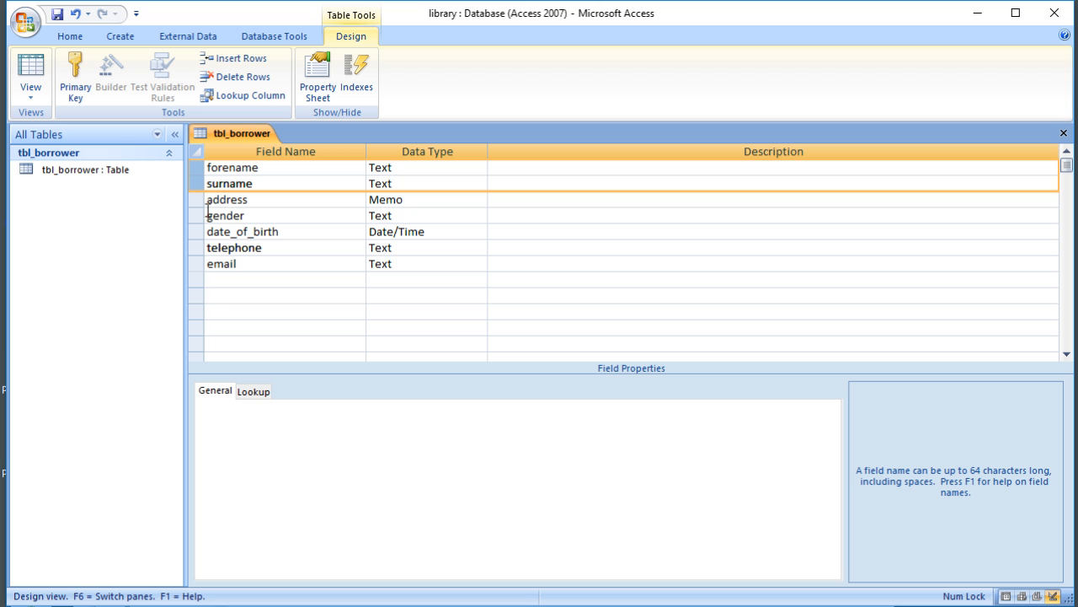
shift+click(195, 199)
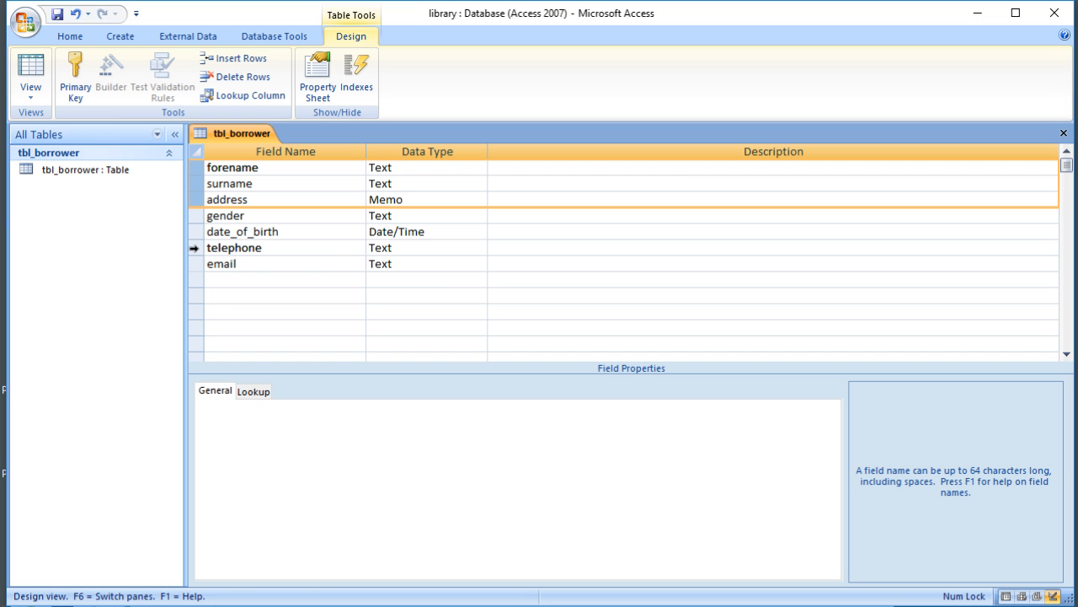
click(193, 248)
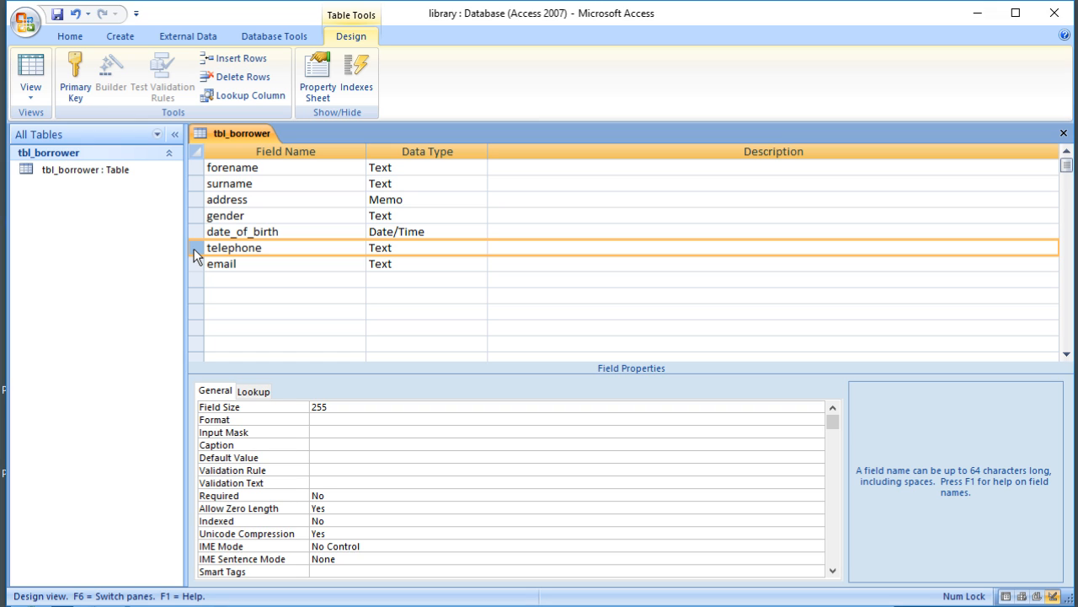
click(197, 264)
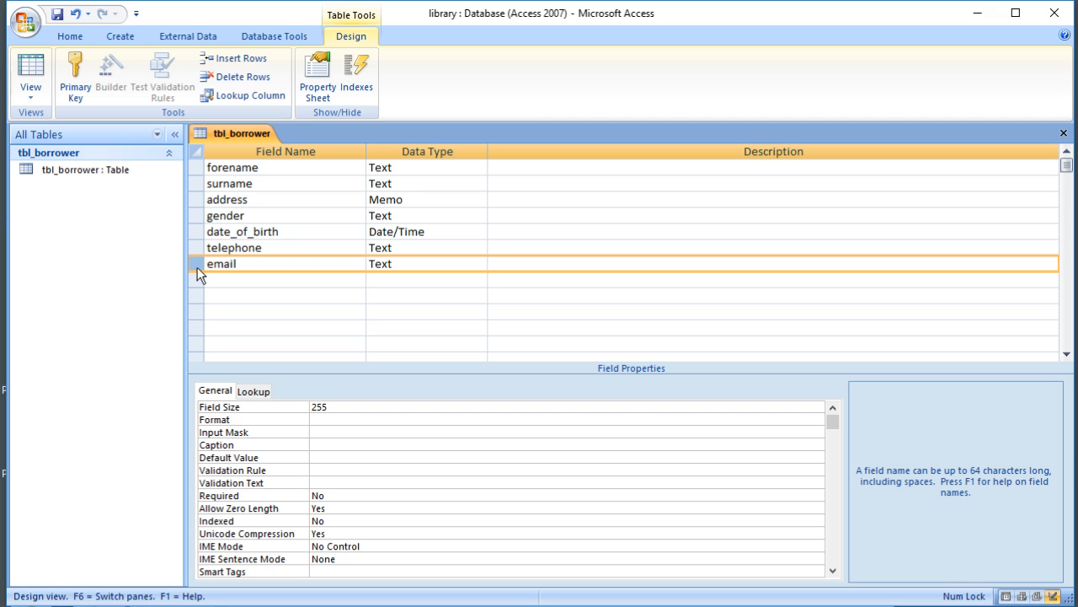
click(228, 281)
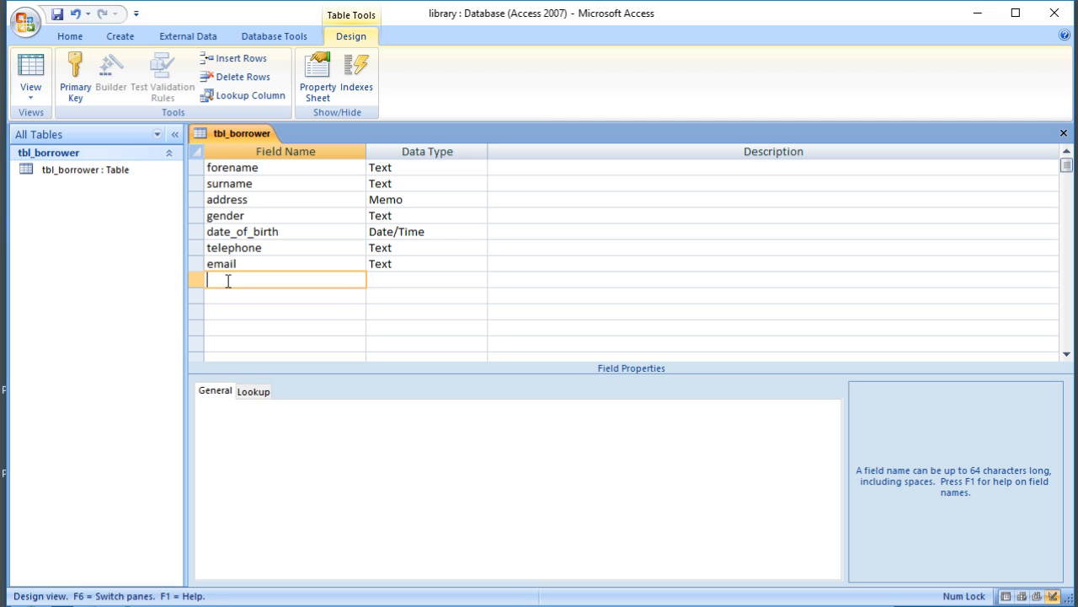
Add a membership_number field below email in tbl_borrower with the AutoNumber data type
text(membership)numbe)
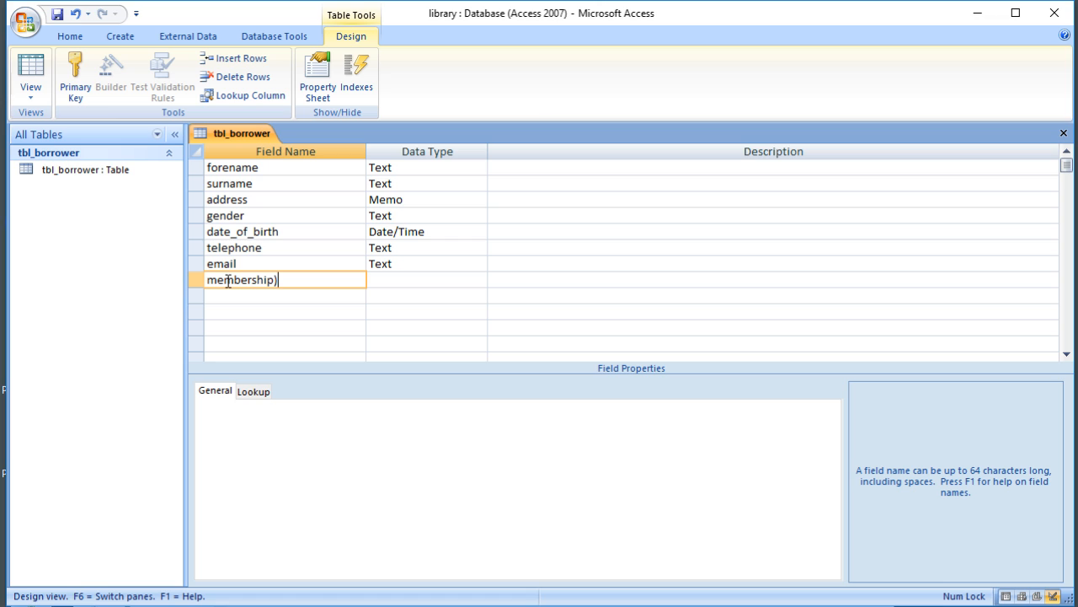
key(BackSpace)
key(BackSpace)
key(BackSpace)
key(BackSpace)
key(BackSpace)
key(BackSpace)
text(_number)
click(468, 279)
click(480, 280)
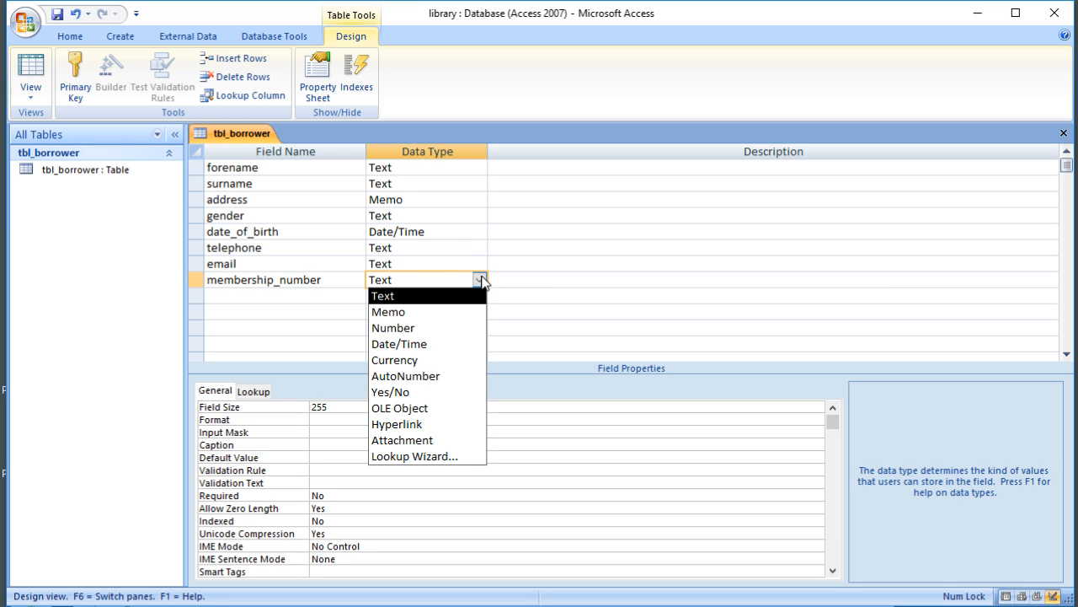
click(458, 375)
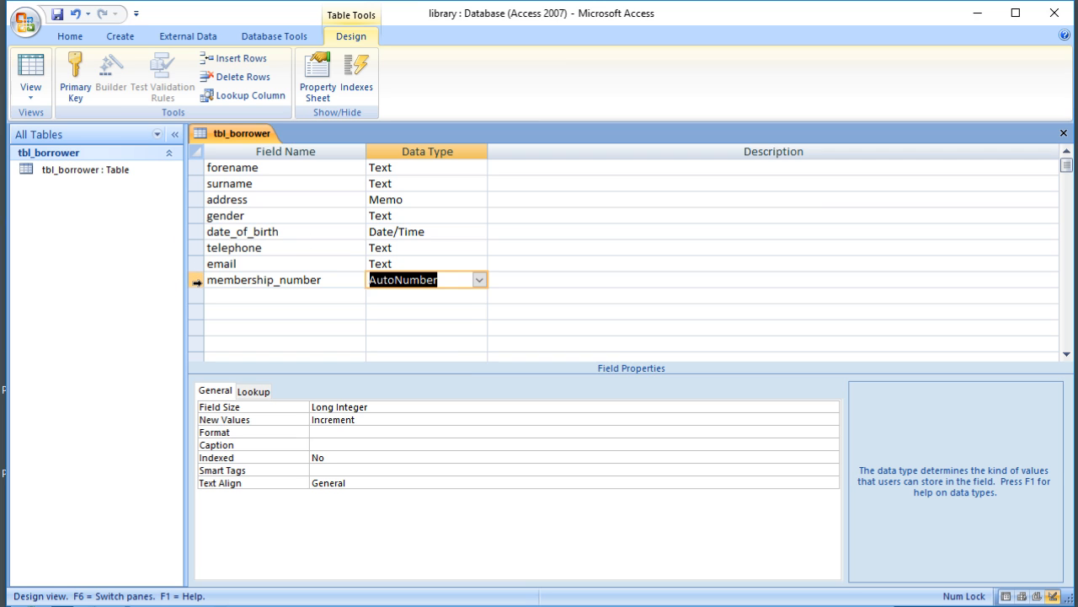
Move the membership_number field above forename and set it as the table's primary key
click(196, 281)
drag(198, 283, 193, 167)
click(267, 284)
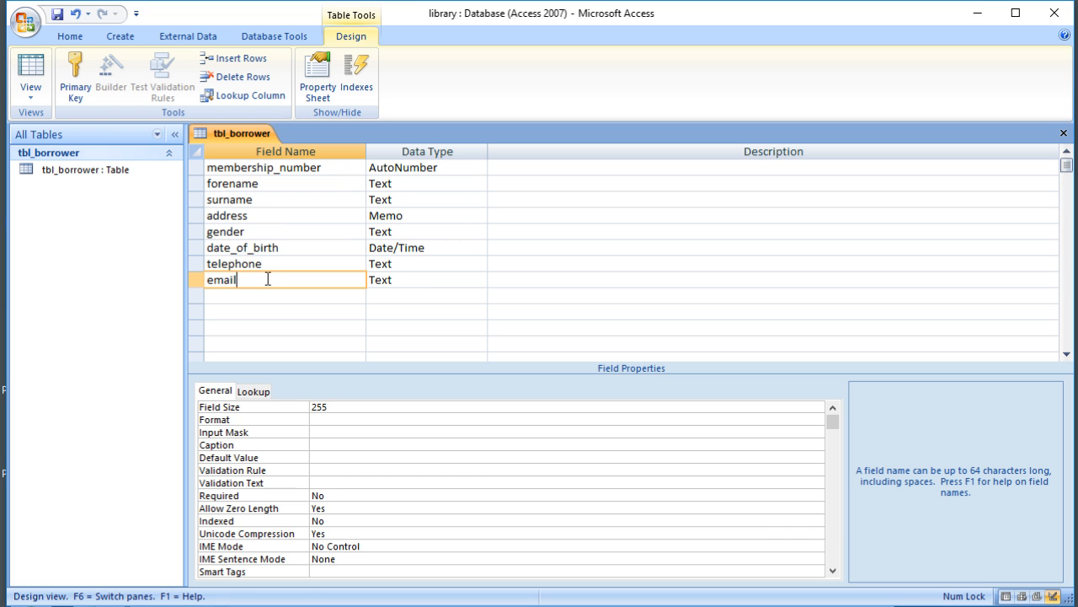
click(193, 171)
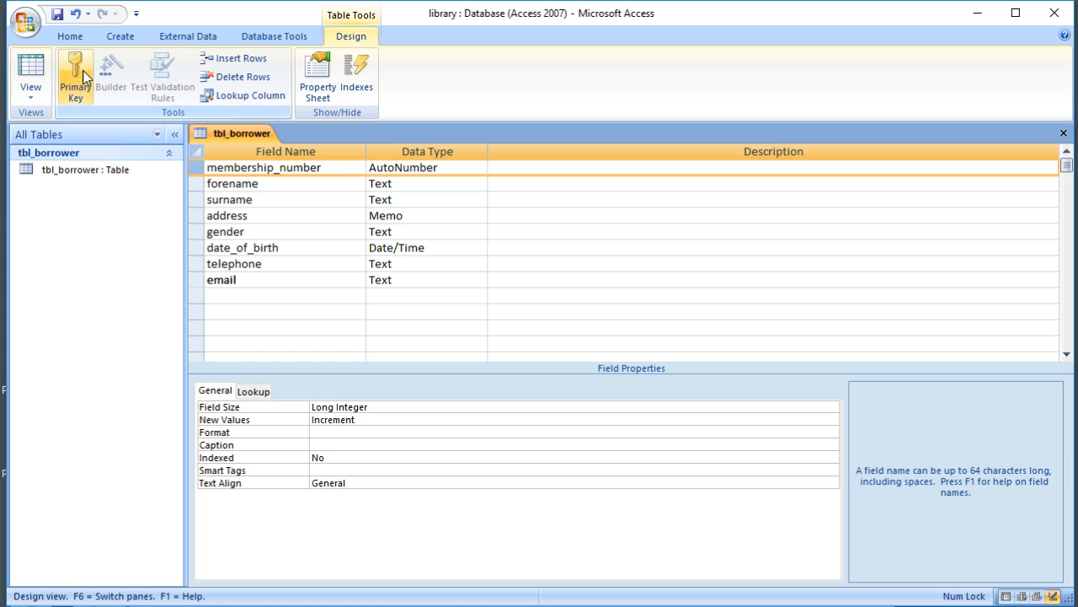
click(82, 70)
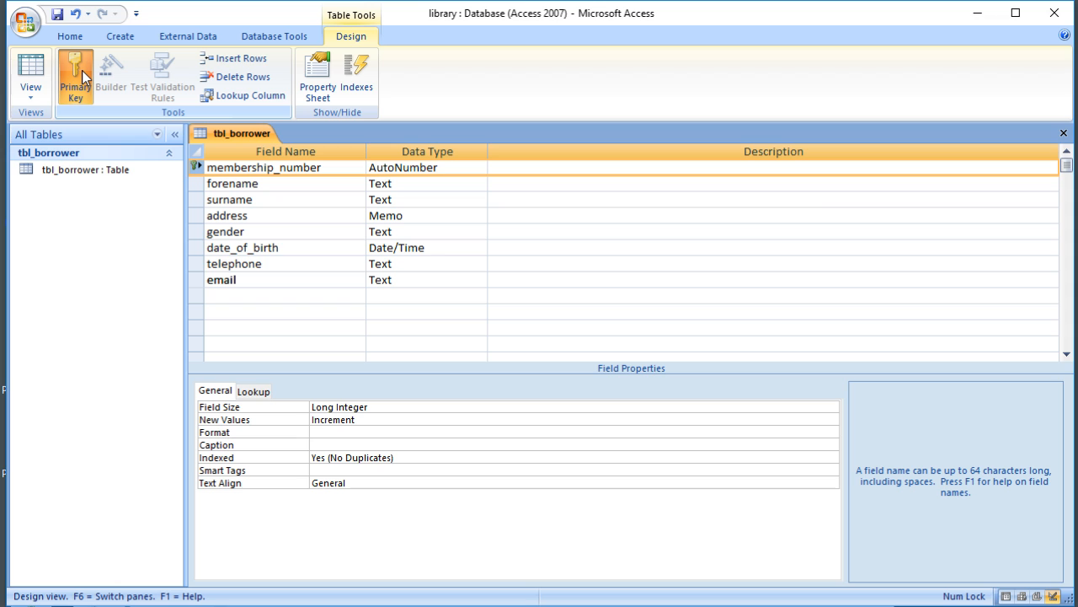
Switch tbl_borrower to Datasheet view, saving the table, and enter the first borrower's forename
click(31, 74)
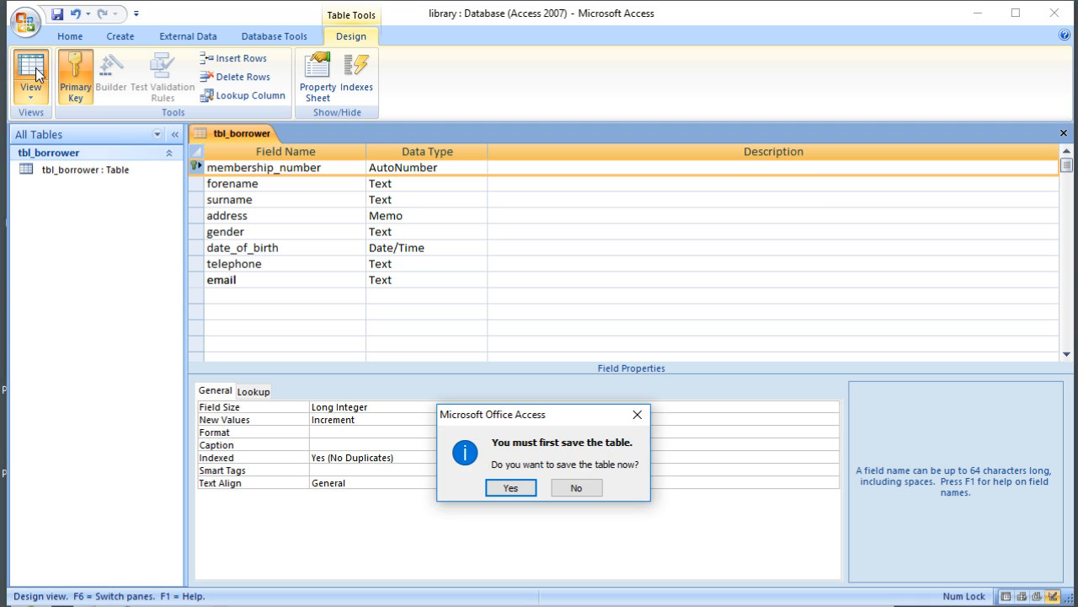
click(510, 489)
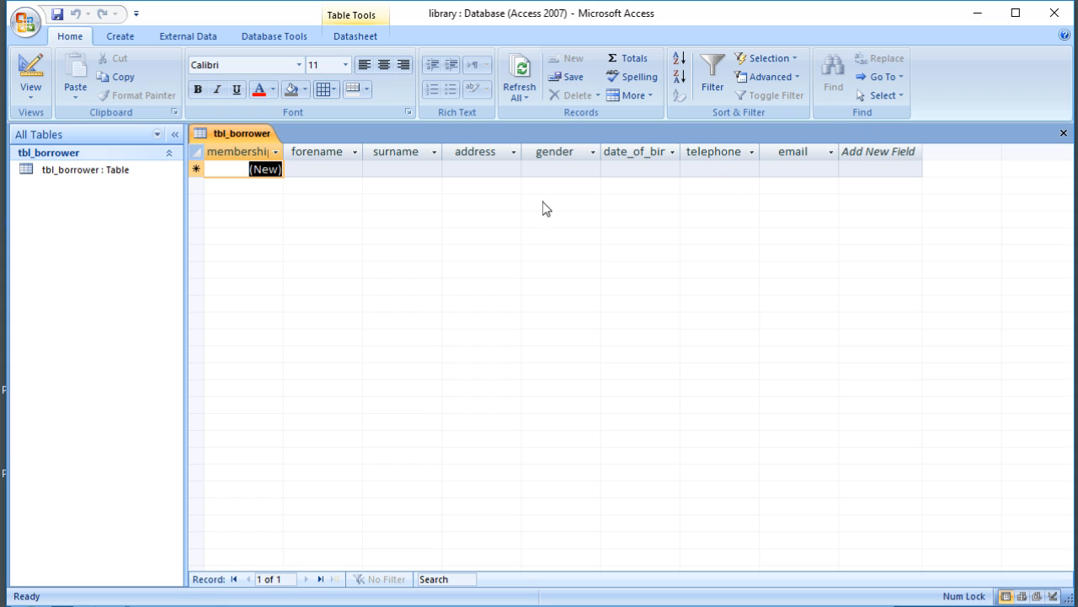
click(306, 173)
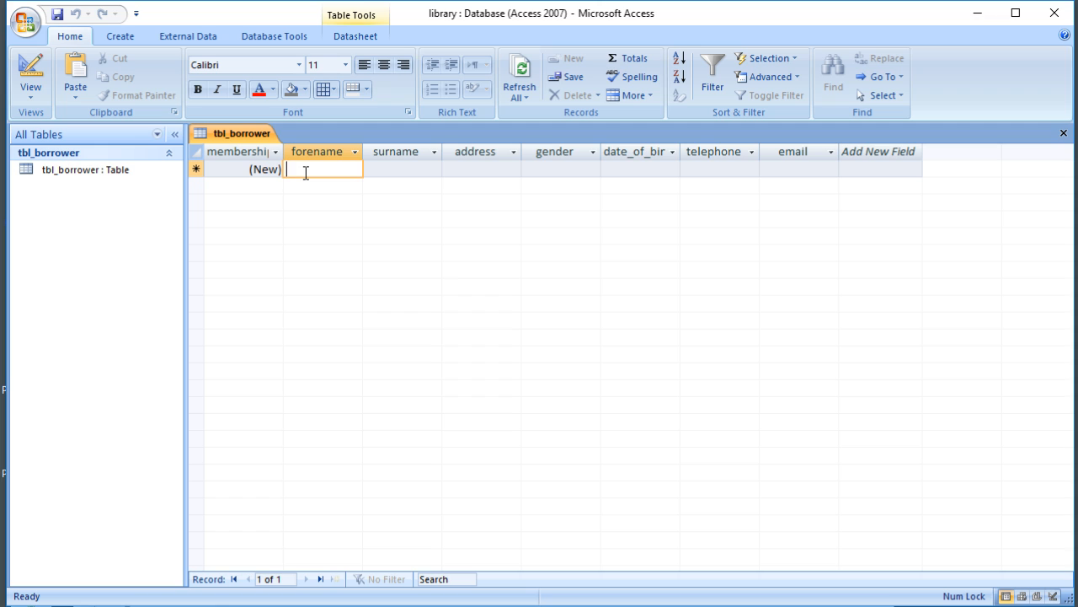
text(Jo)
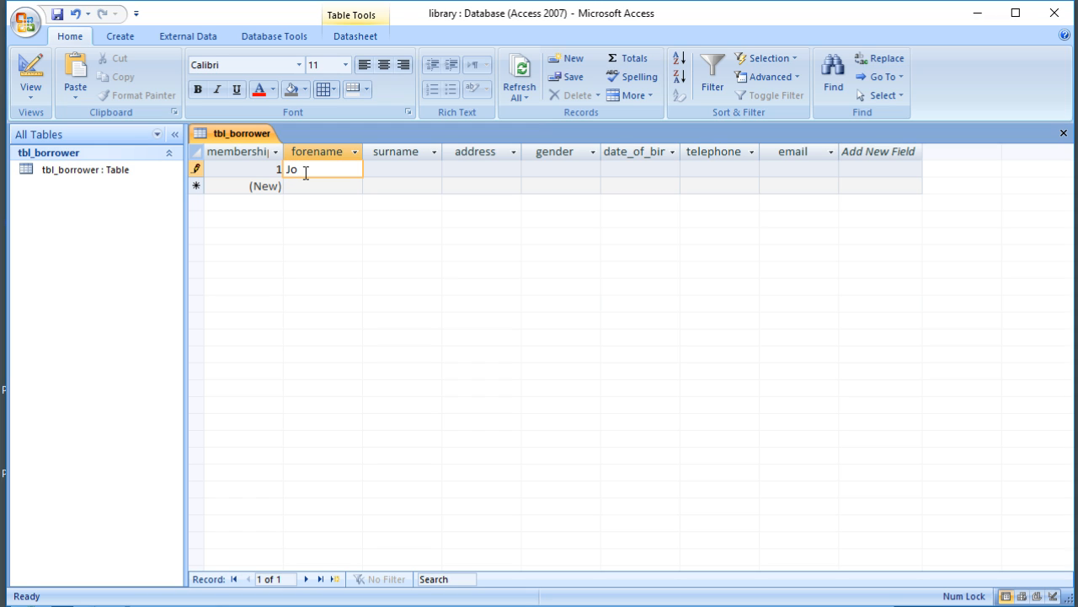
text(hn)
Narrow the membership_number column and fill in the first borrower's surname, address and gender M
click(399, 169)
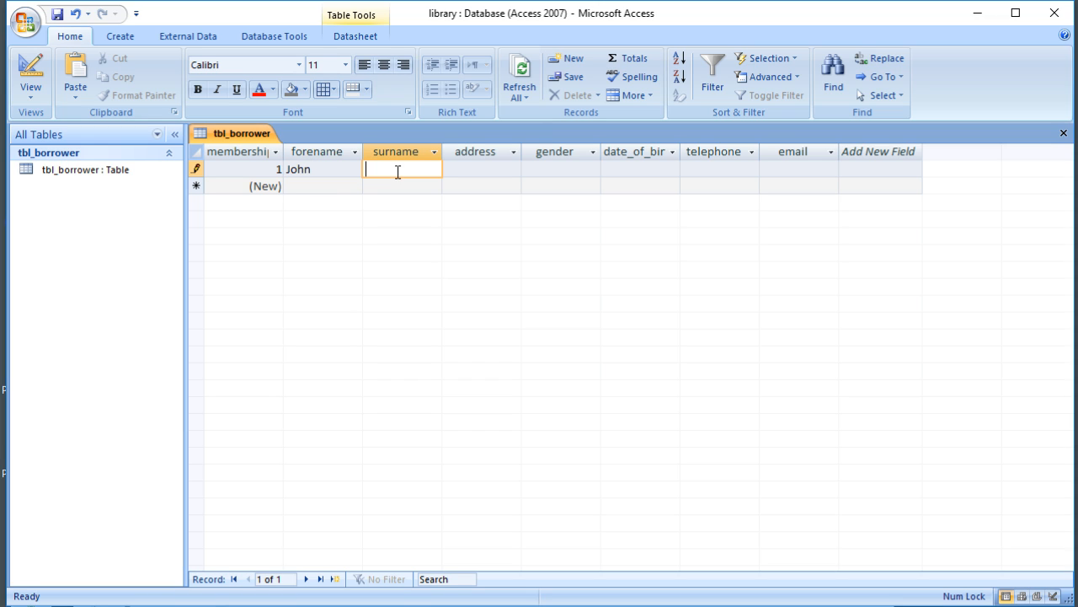
mouse_move(283, 155)
mouse_down()
mouse_move(348, 154)
mouse_move(267, 155)
mouse_up()
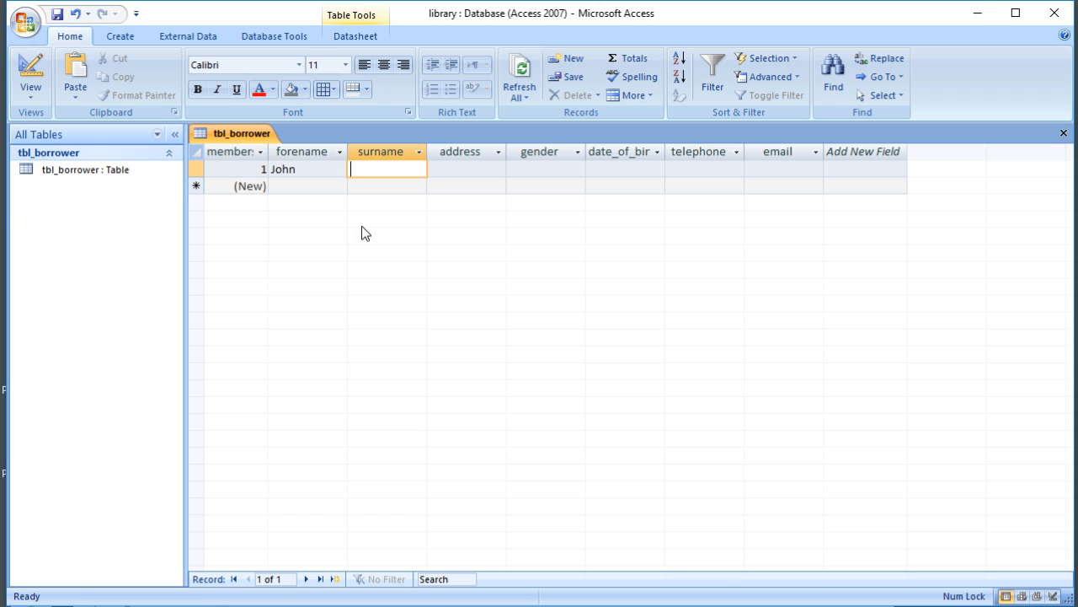
text(Smith)
key(Tab)
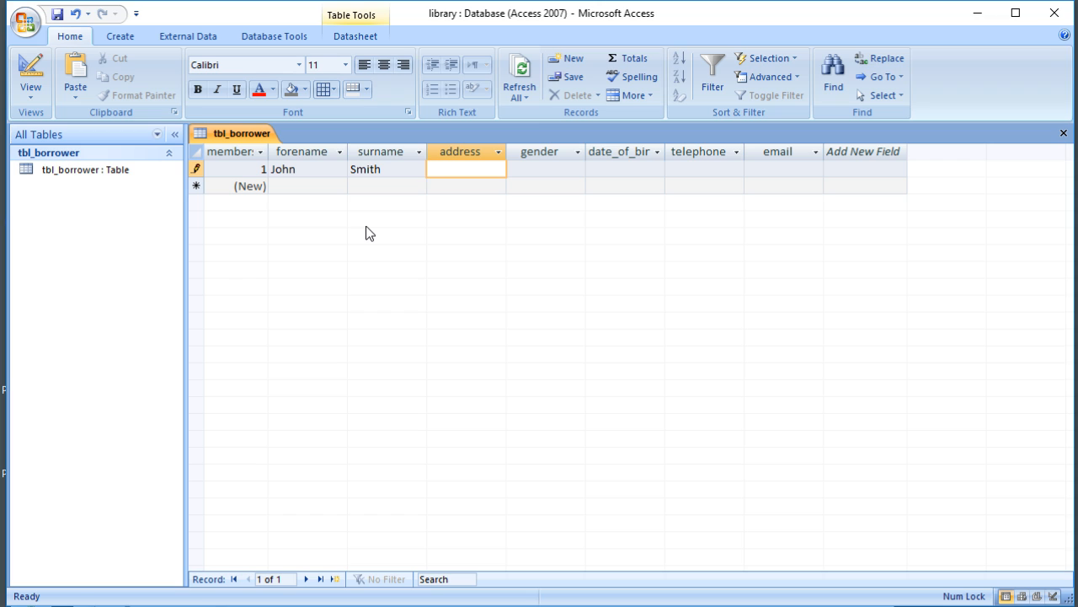
text(Warwick)
click(578, 169)
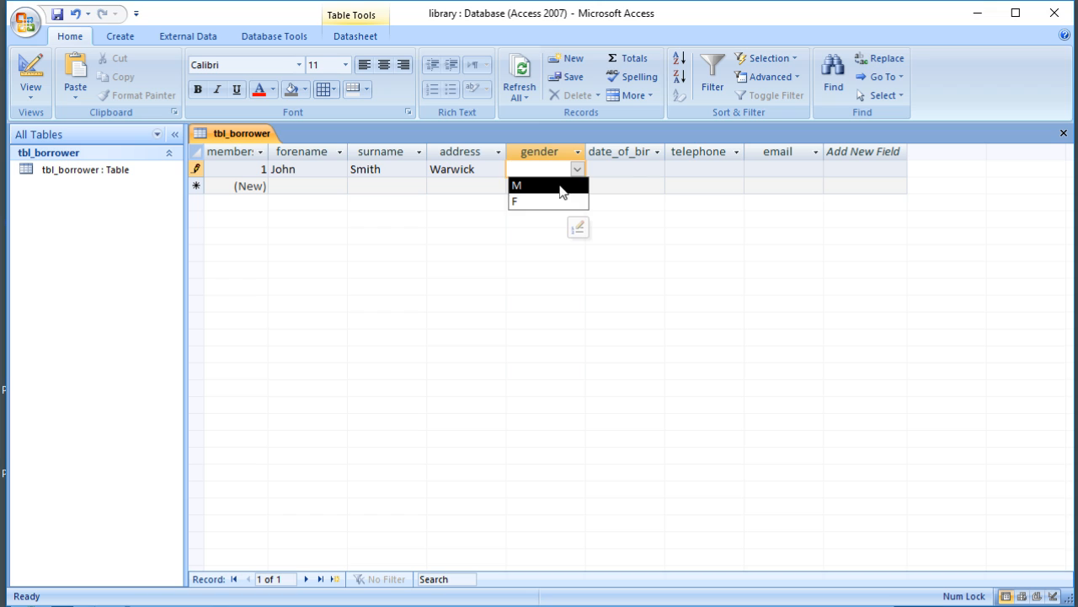
click(561, 187)
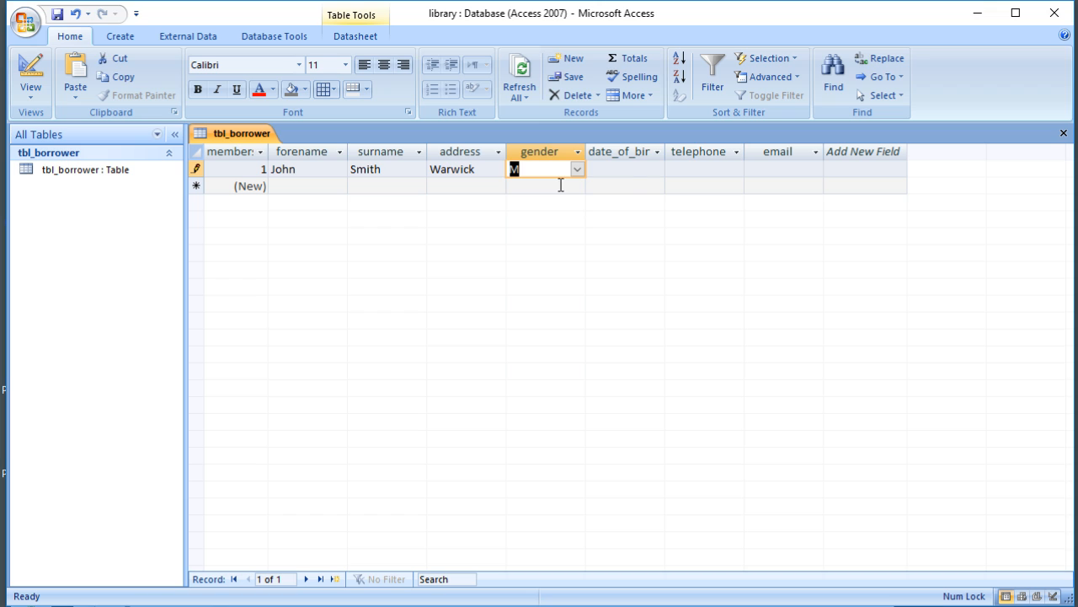
Try to enter tomorrow's date as the first borrower's date of birth to test the validation rule
click(623, 170)
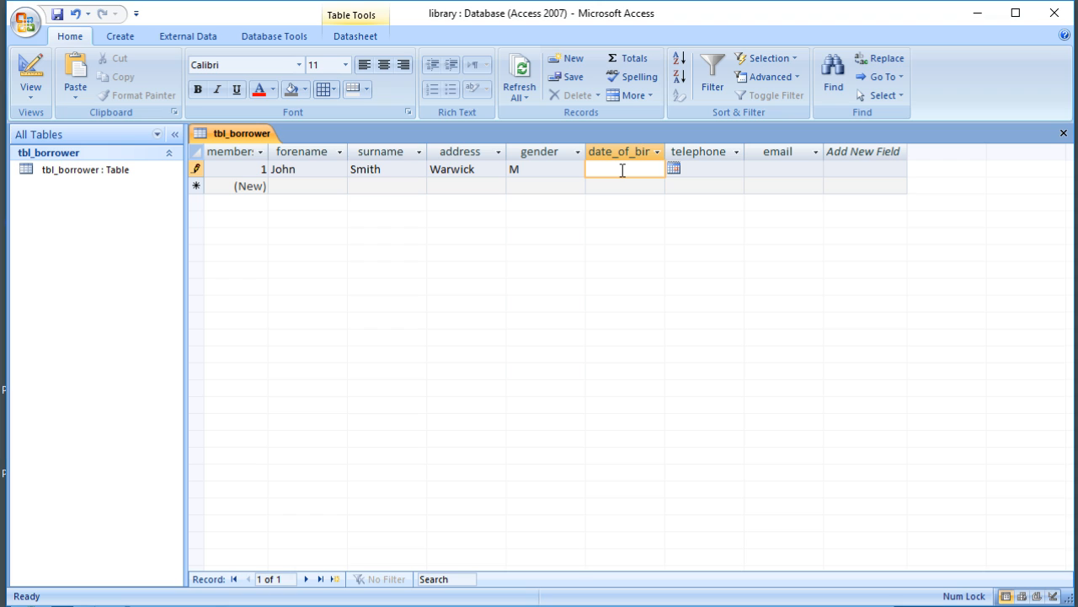
click(674, 170)
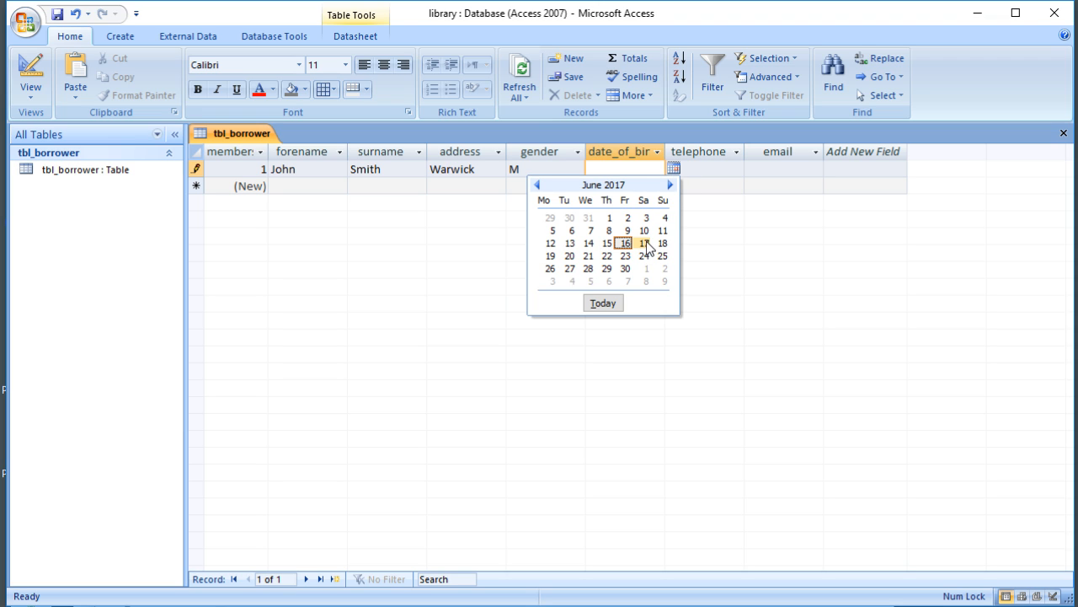
click(646, 243)
click(708, 169)
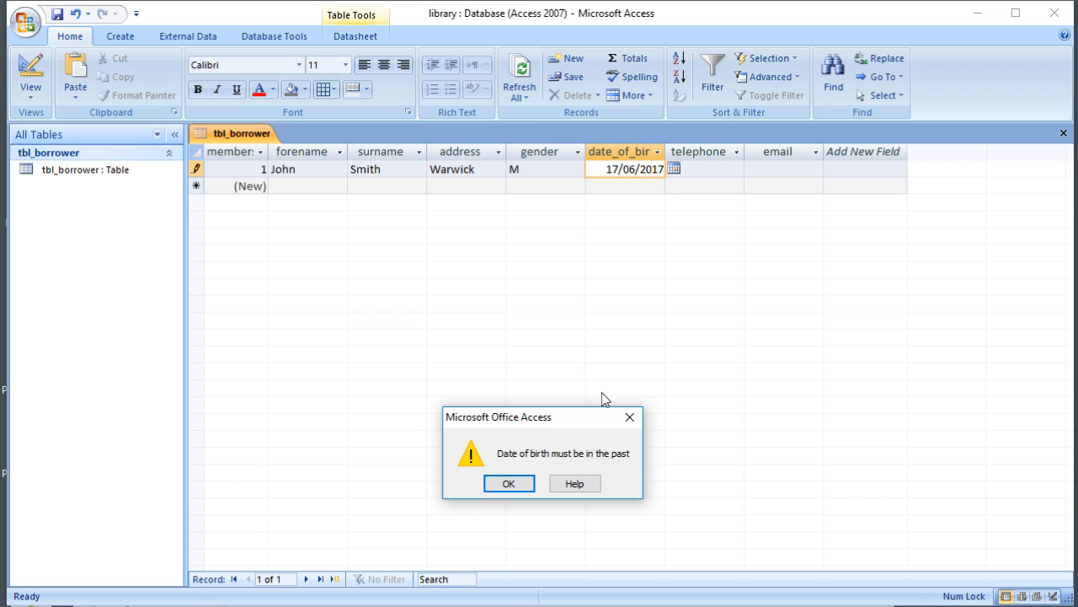
click(509, 484)
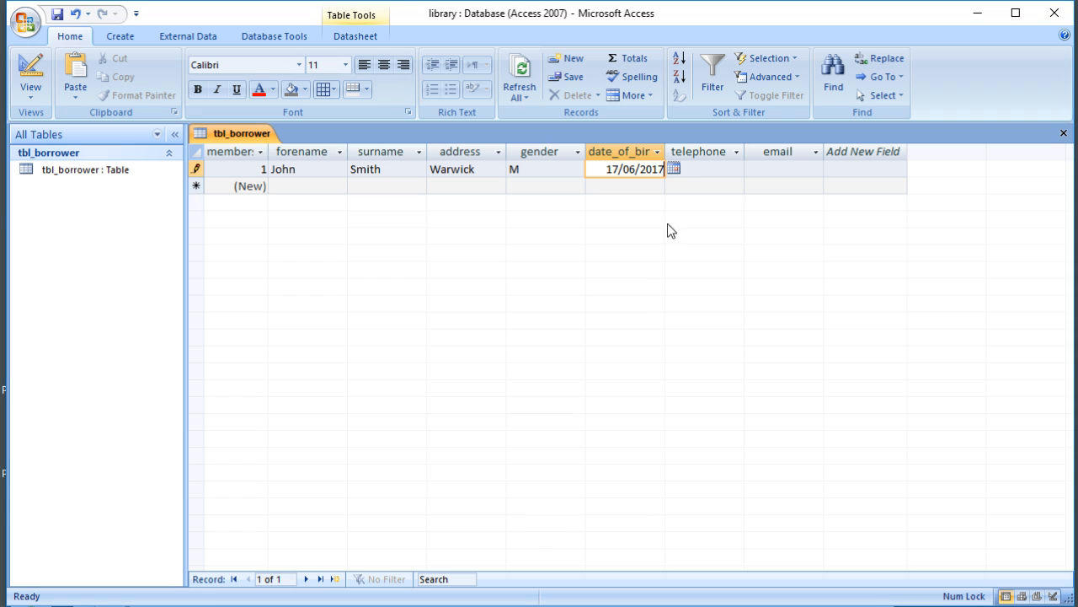
Replace the first borrower's date of birth with a past date and fill in the telephone number, saving the record
click(673, 169)
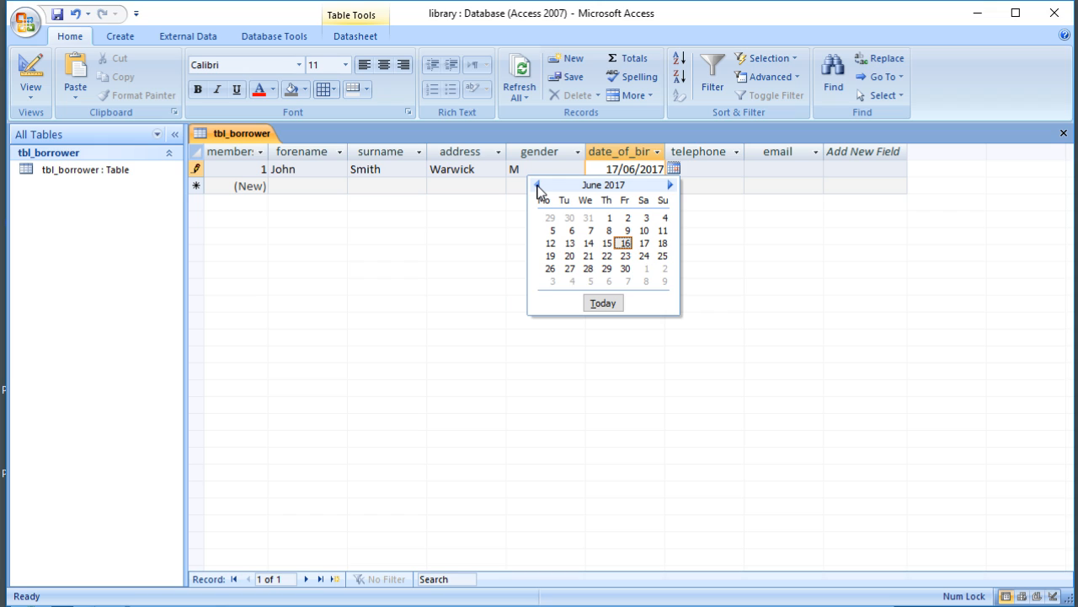
click(607, 169)
drag(606, 169, 677, 168)
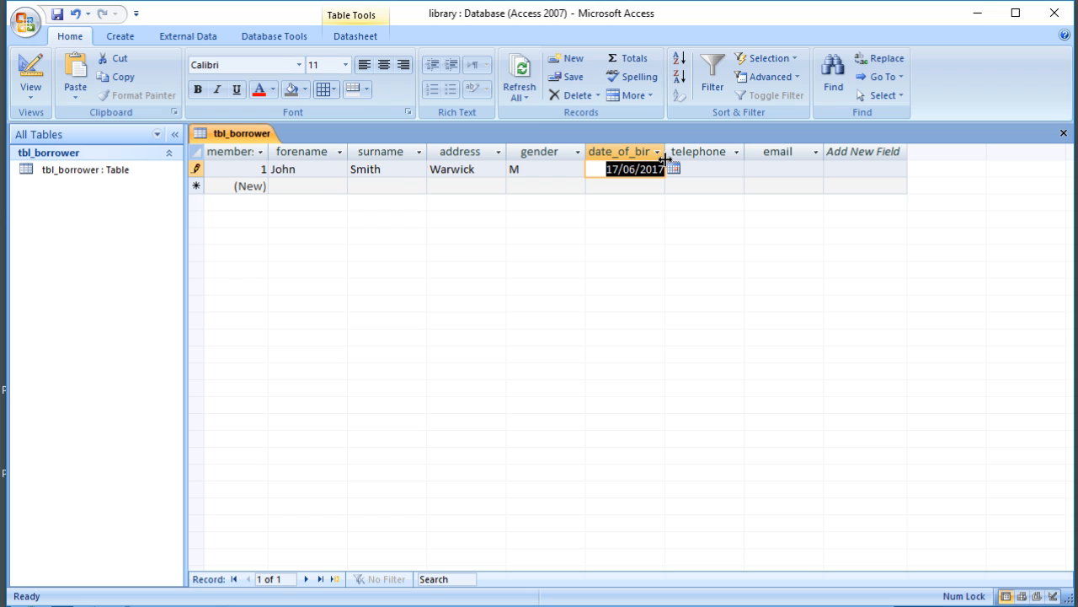
text(12/08)
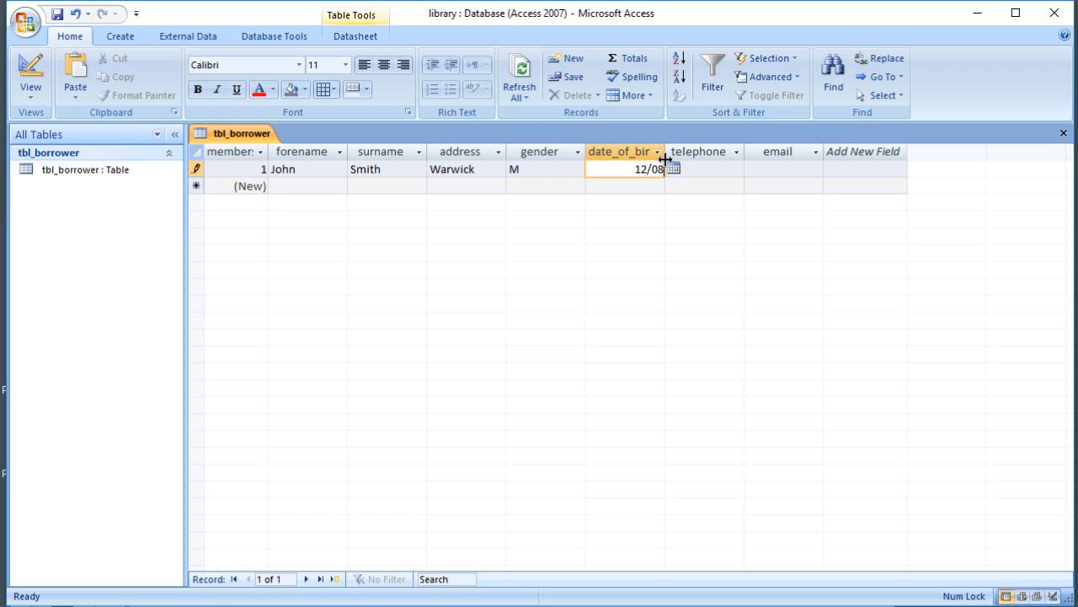
text(/1956)
click(713, 166)
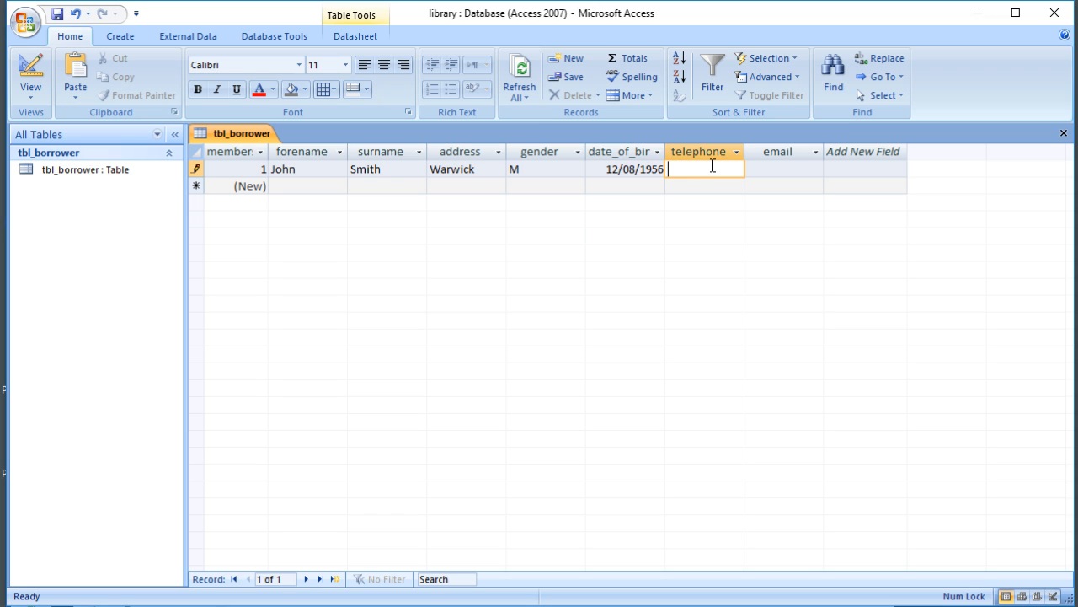
text(0123)
click(708, 185)
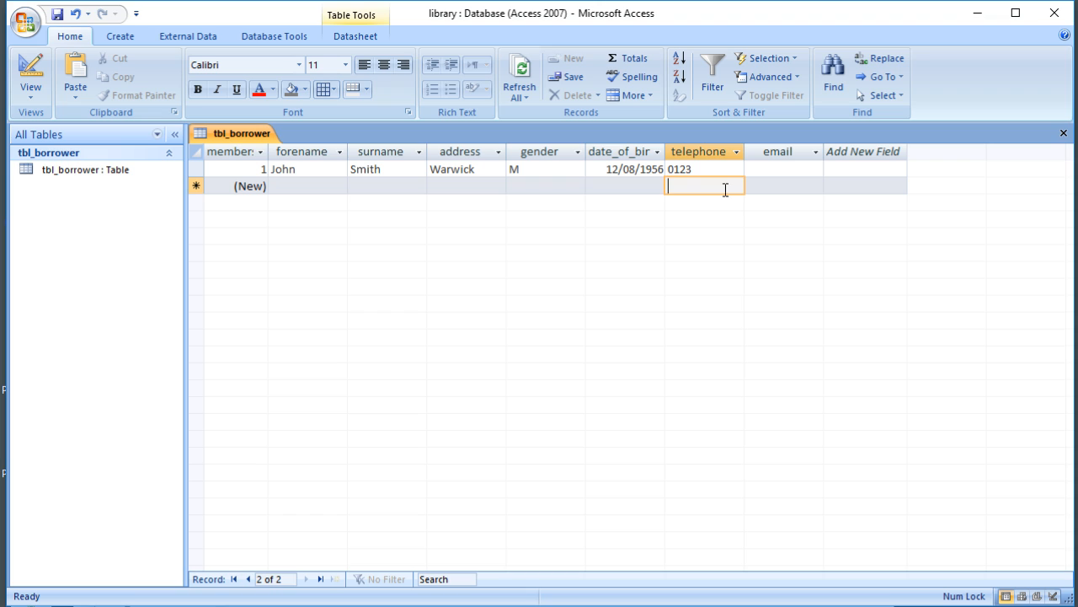
Start a second borrower record with the borrower's forename, surname and address
click(313, 186)
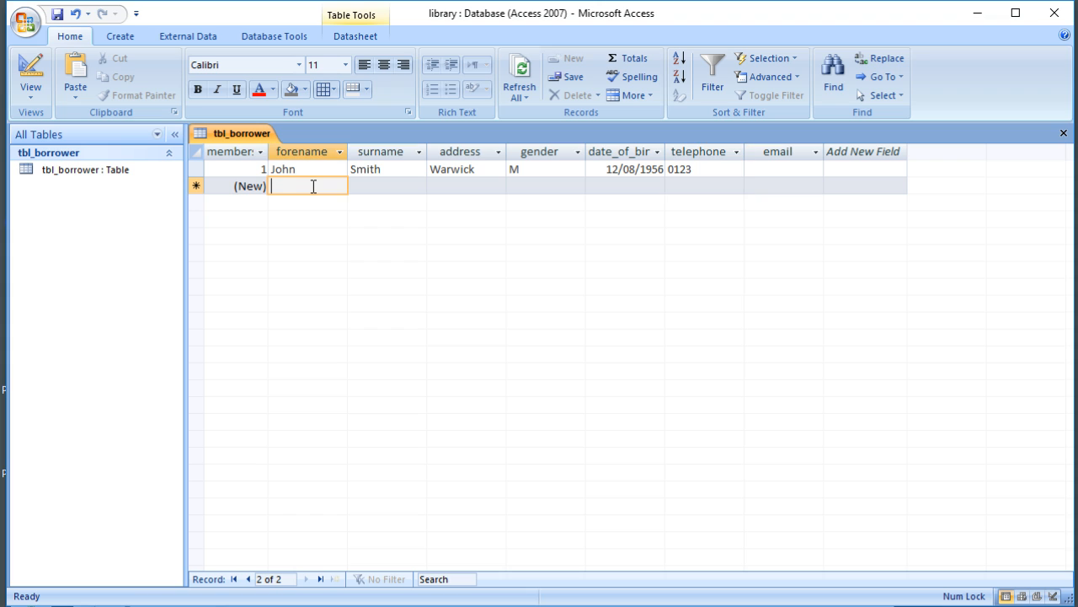
text(Joe)
key(Tab)
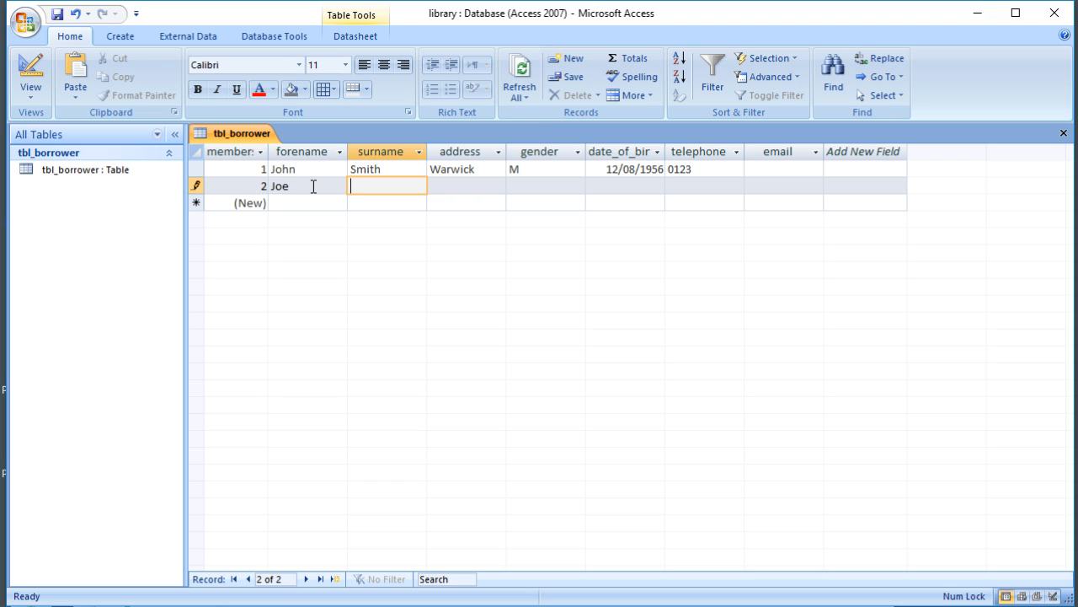
text(Bloggs)
key(Tab)
text(Strat)
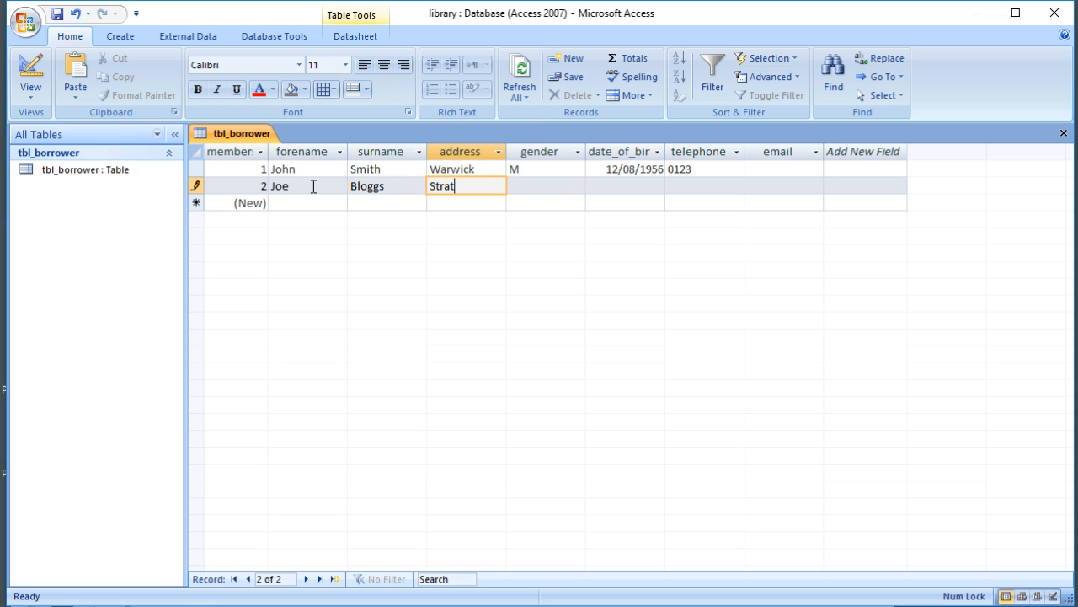
text(ford)
key(Tab)
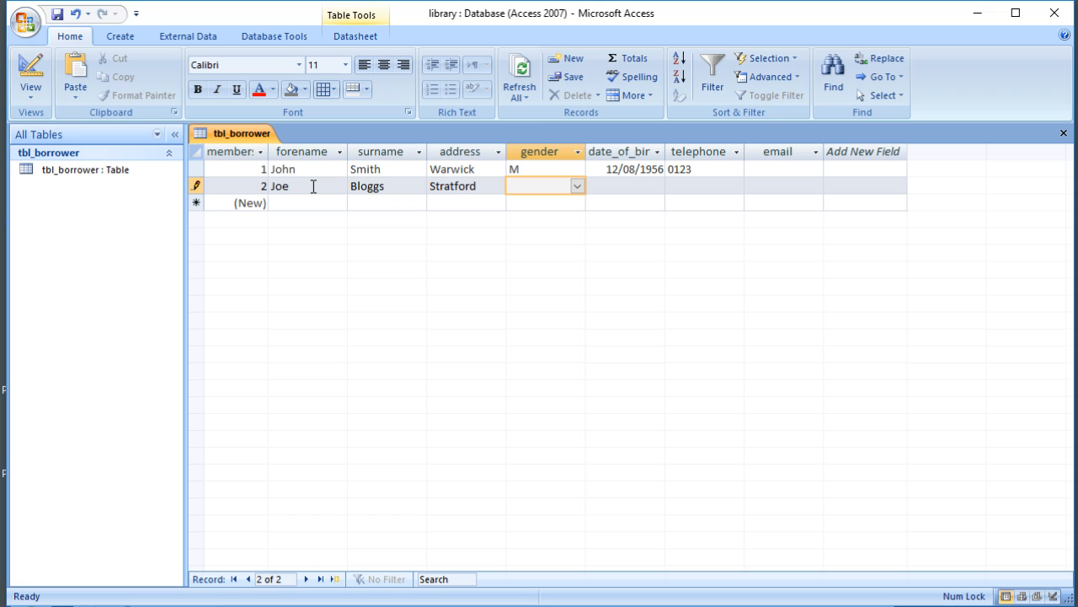
Complete the second borrower's record with gender M, date of birth and telephone number, saving the record
text(M)
key(Tab)
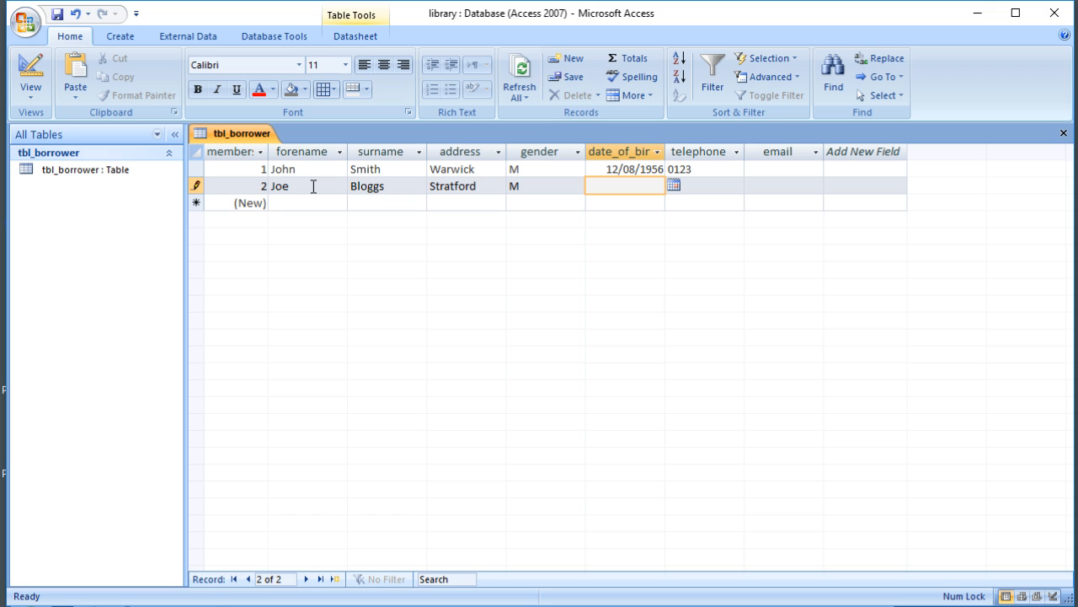
text(15/06/74)
click(709, 186)
text(0321)
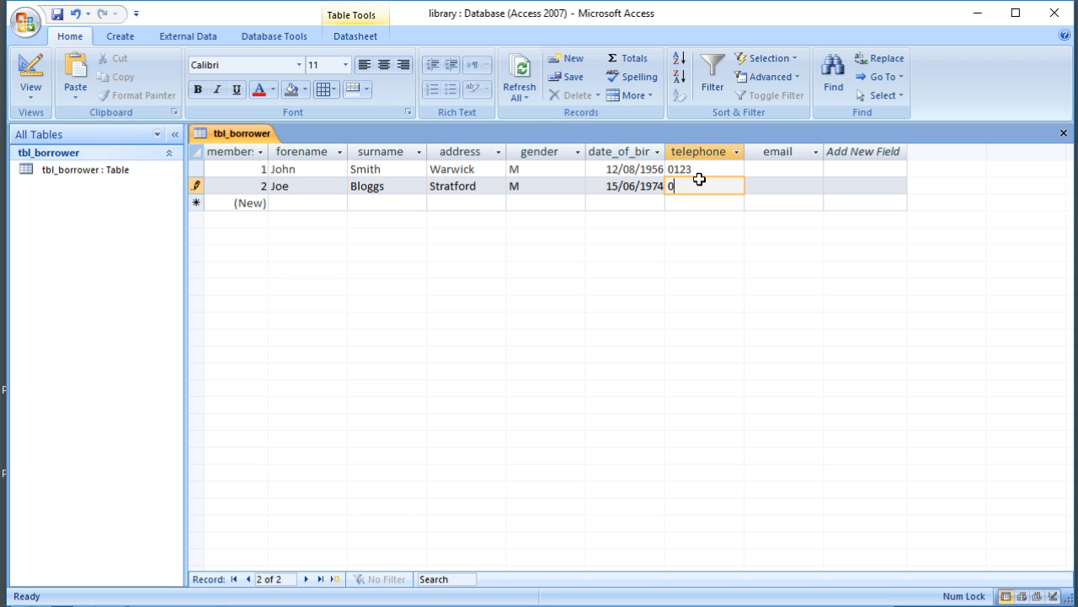
click(292, 203)
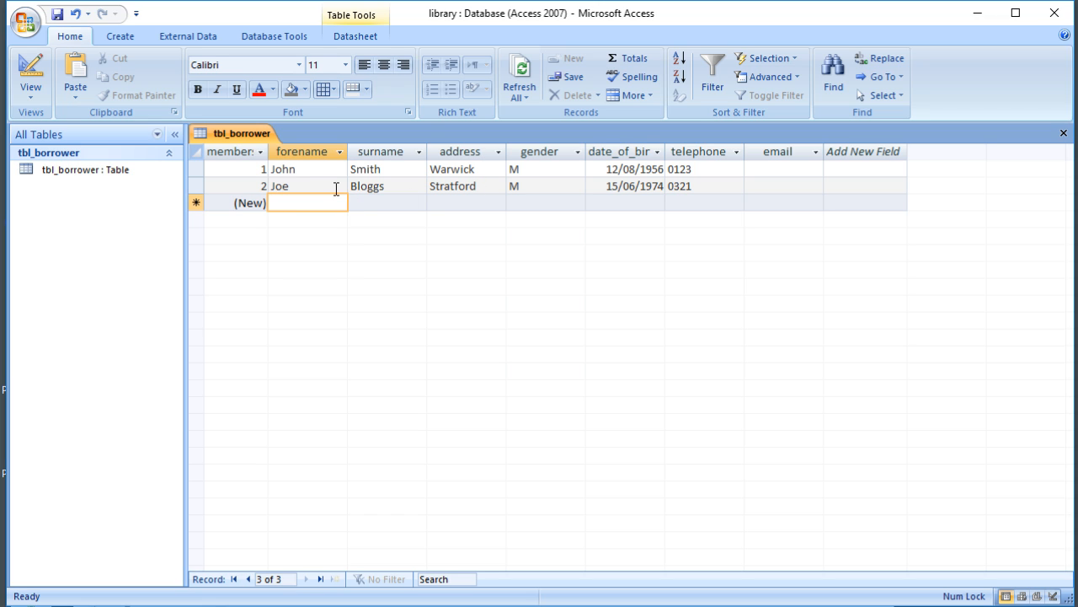
Replace the second borrower's address with a different town and save the record
click(493, 186)
drag(493, 186, 408, 184)
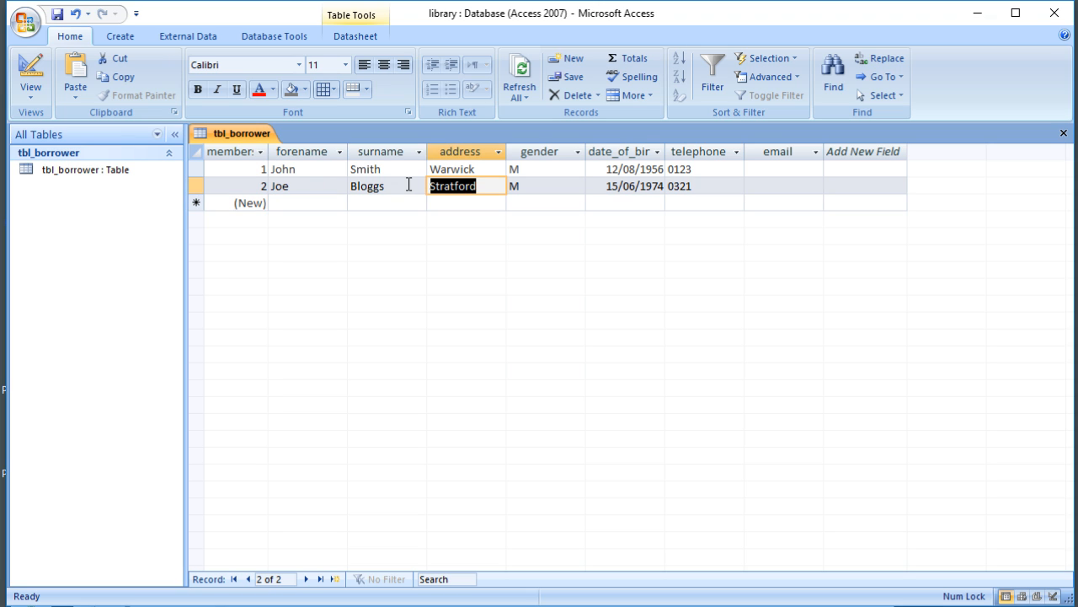
text(Rugby)
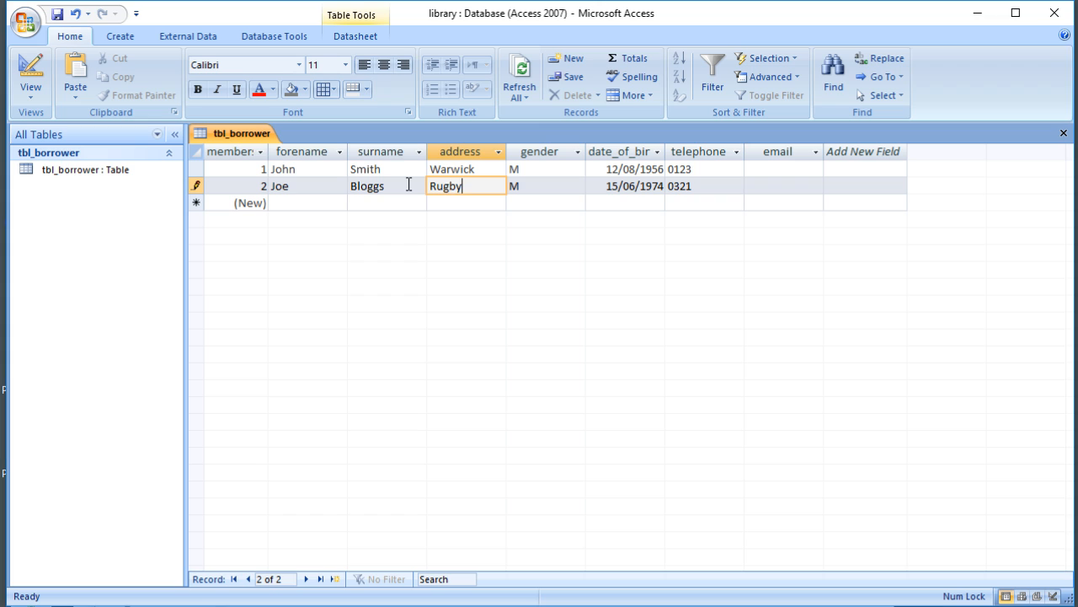
click(308, 205)
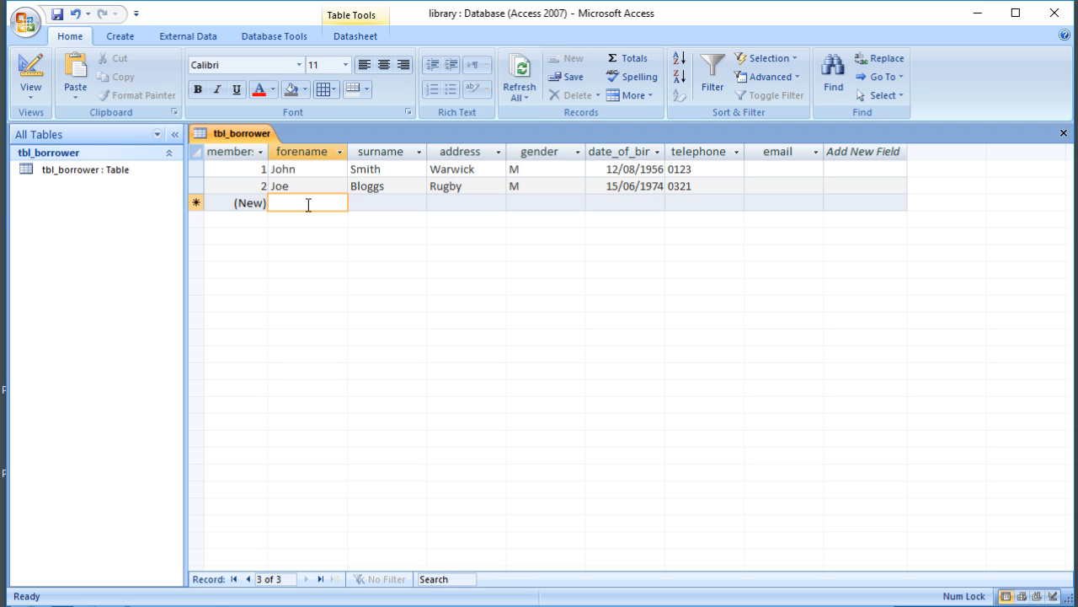
Create a new table in design view with a Text field named ISBN and a field size of 13
click(120, 37)
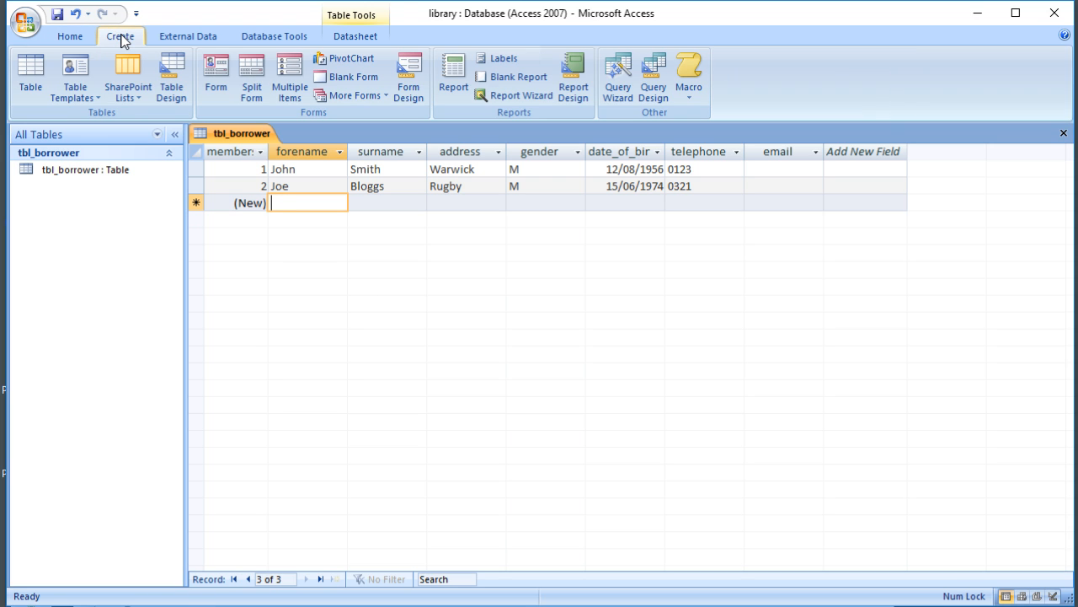
click(171, 80)
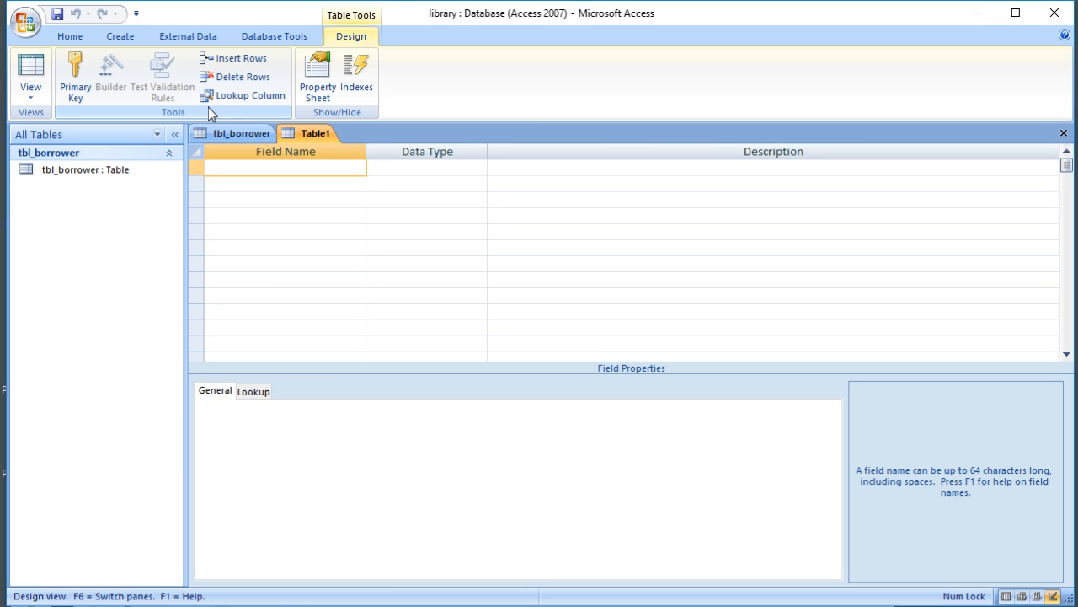
text(ISBN)
key(Tab)
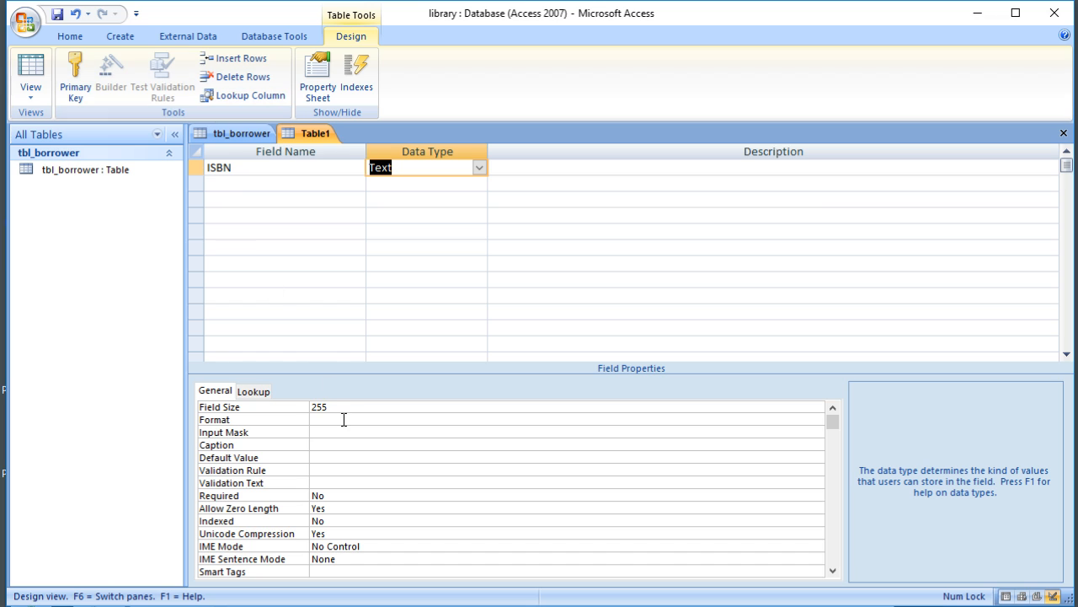
click(340, 408)
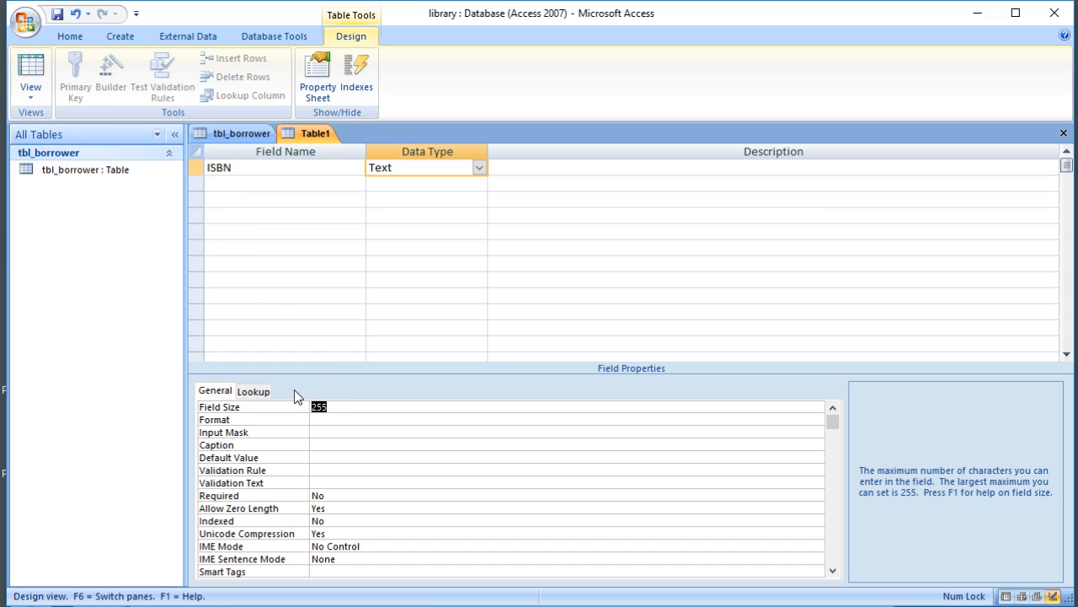
text(13)
click(340, 418)
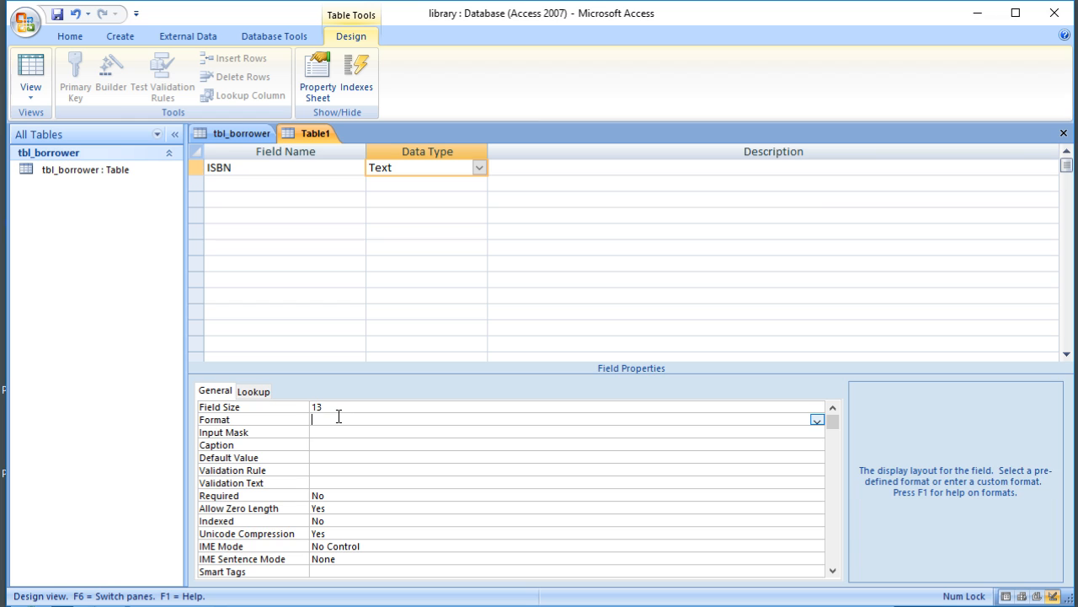
Add a Text field named title and a Text field named author with a field size of 50
click(224, 182)
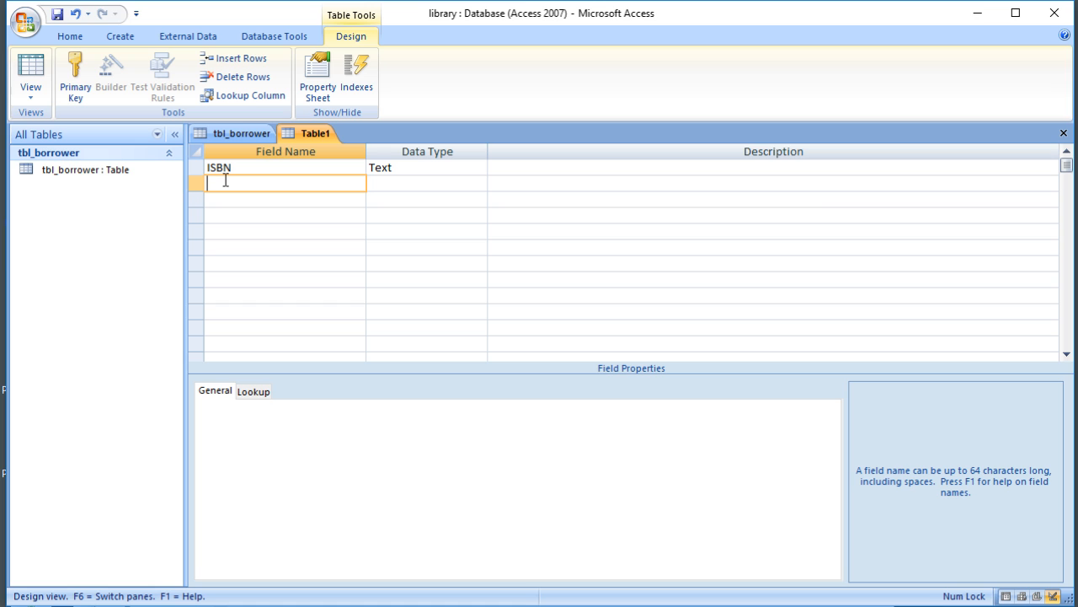
text(title)
key(Tab)
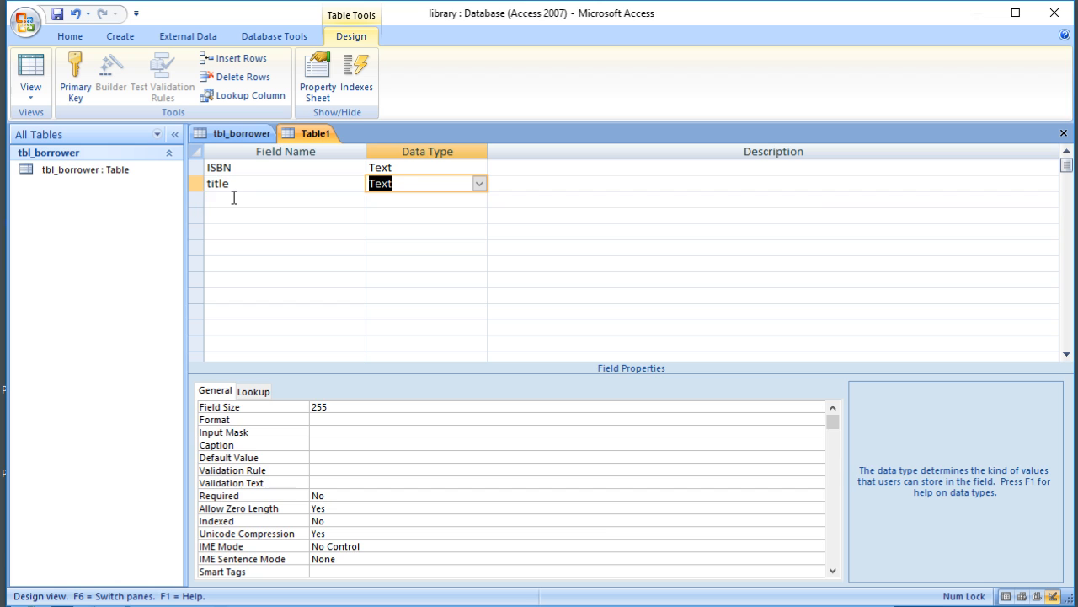
click(228, 199)
text(author)
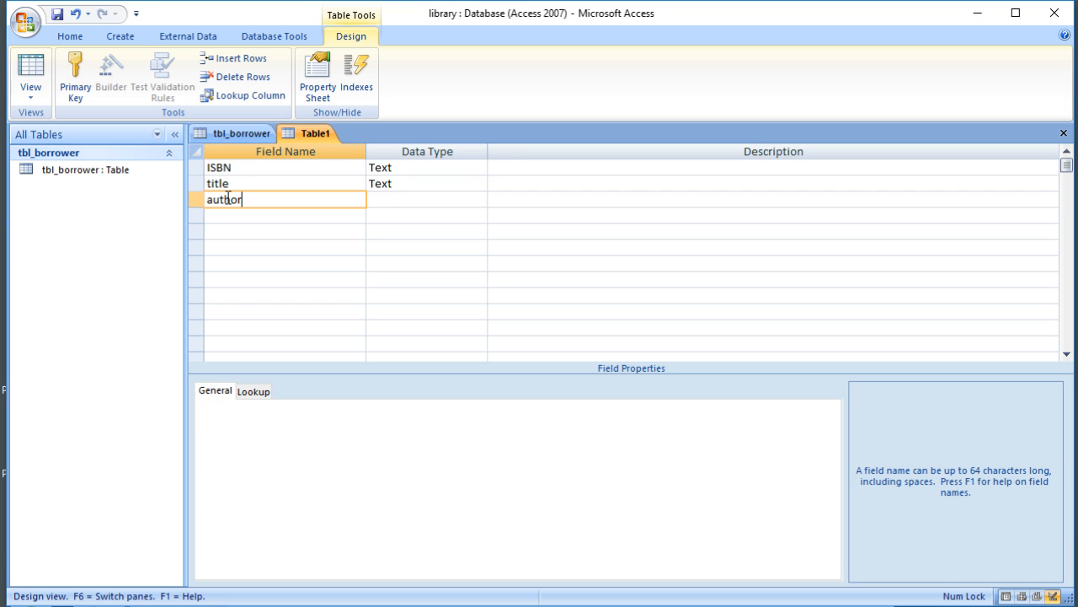
key(Tab)
click(286, 407)
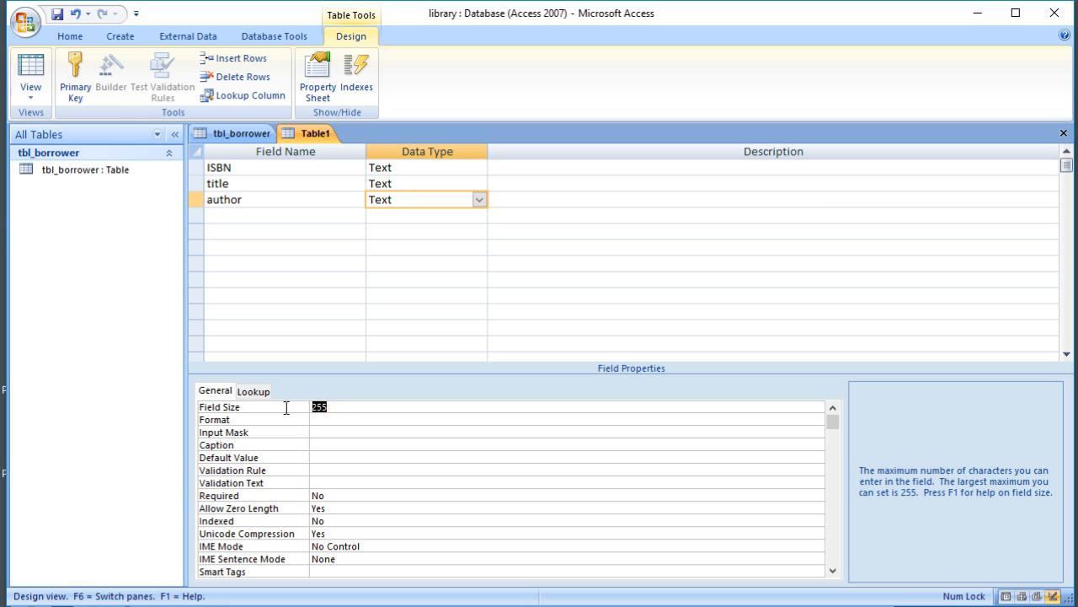
text(50)
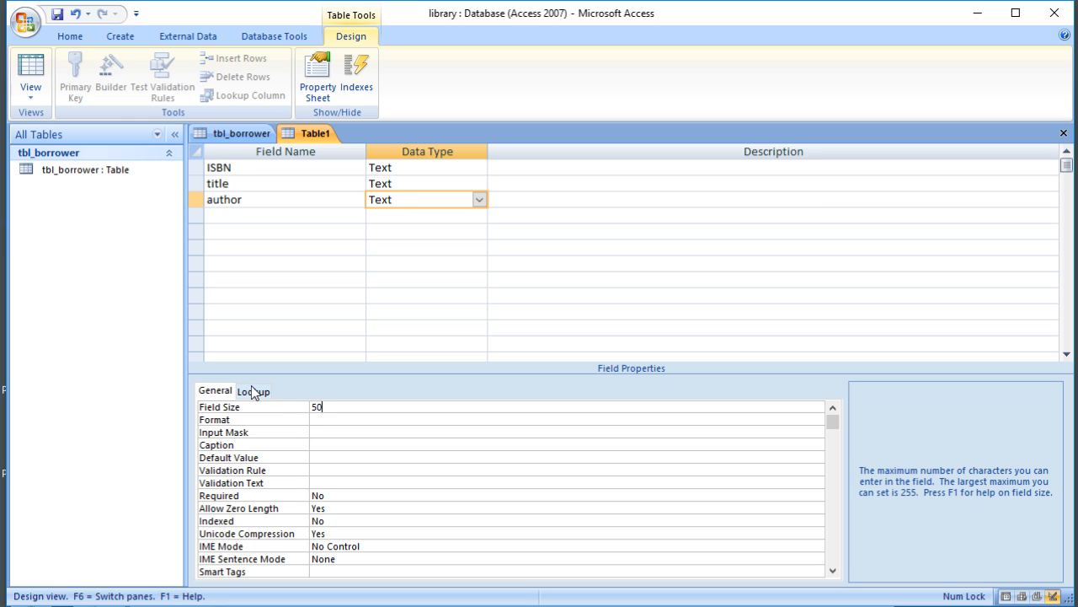
Add a field named reference with the Yes/No data type below author
click(219, 217)
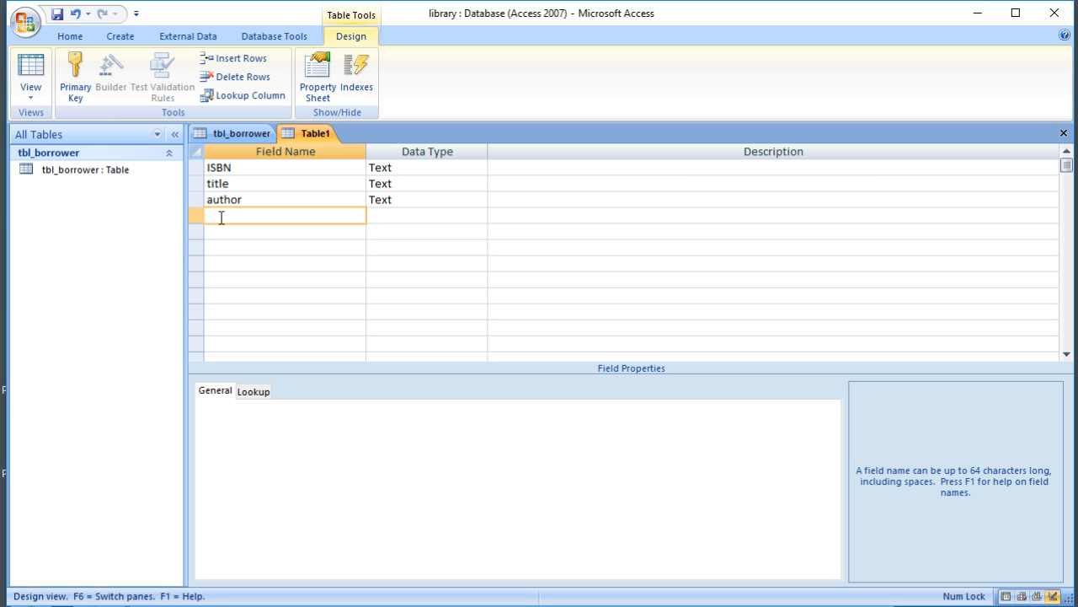
text(reference)
key(Tab)
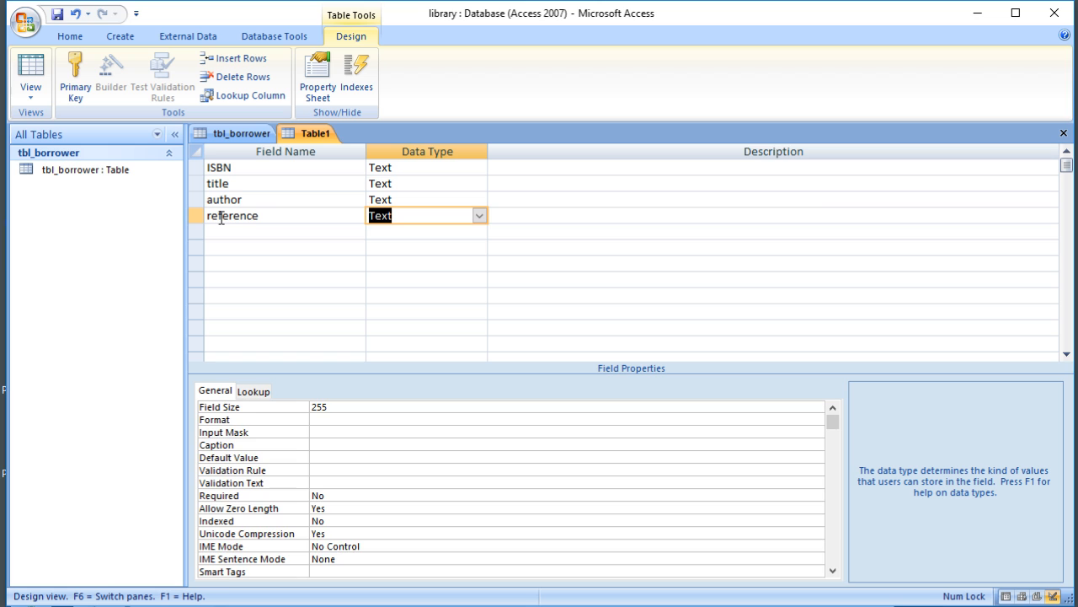
text(yes/No)
Add a Text field named classification below reference and set its field size to 10
click(217, 231)
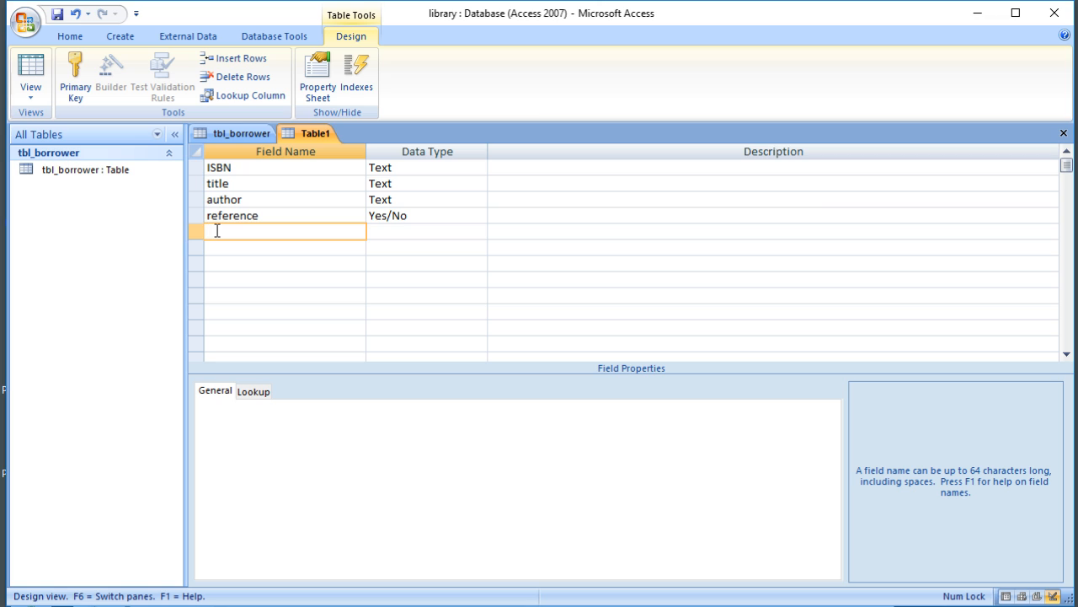
text(classification)
click(226, 250)
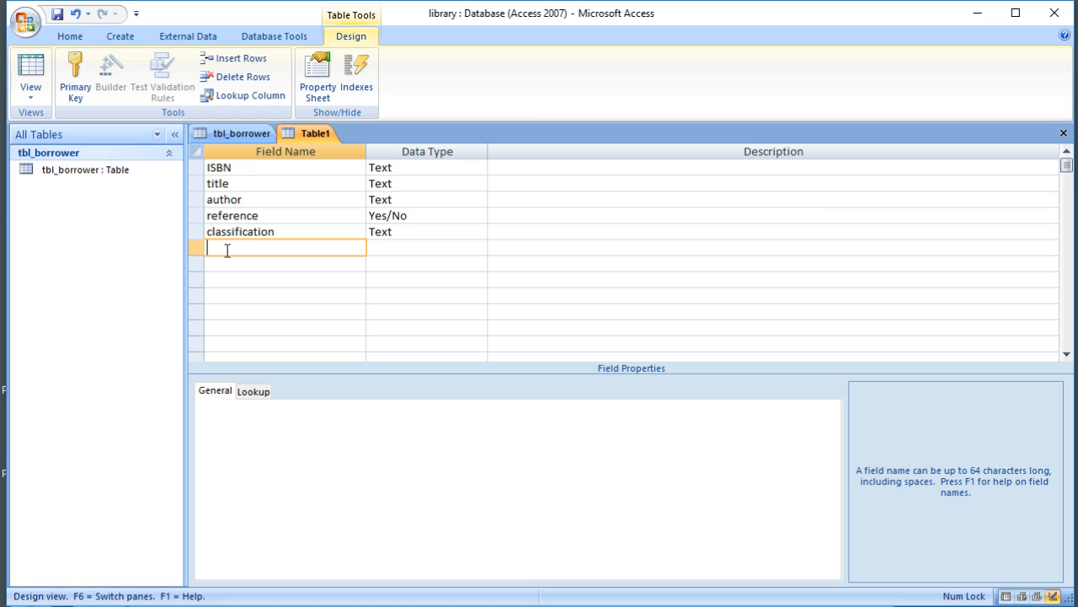
click(387, 232)
double_click(337, 405)
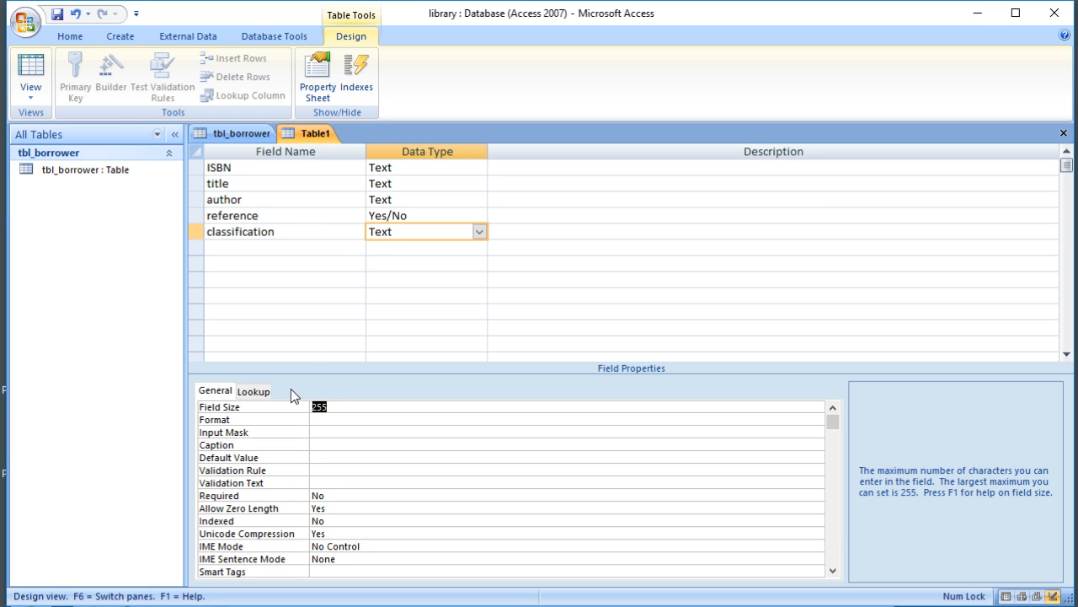
text(10)
click(284, 199)
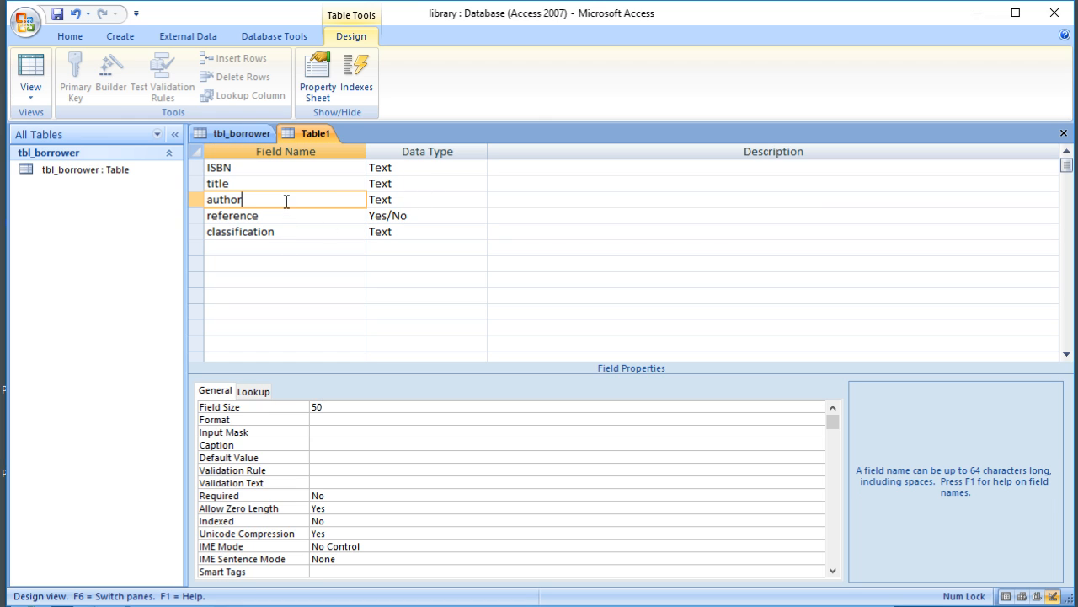
Add a field named keywords with the Memo data type below classification
click(272, 247)
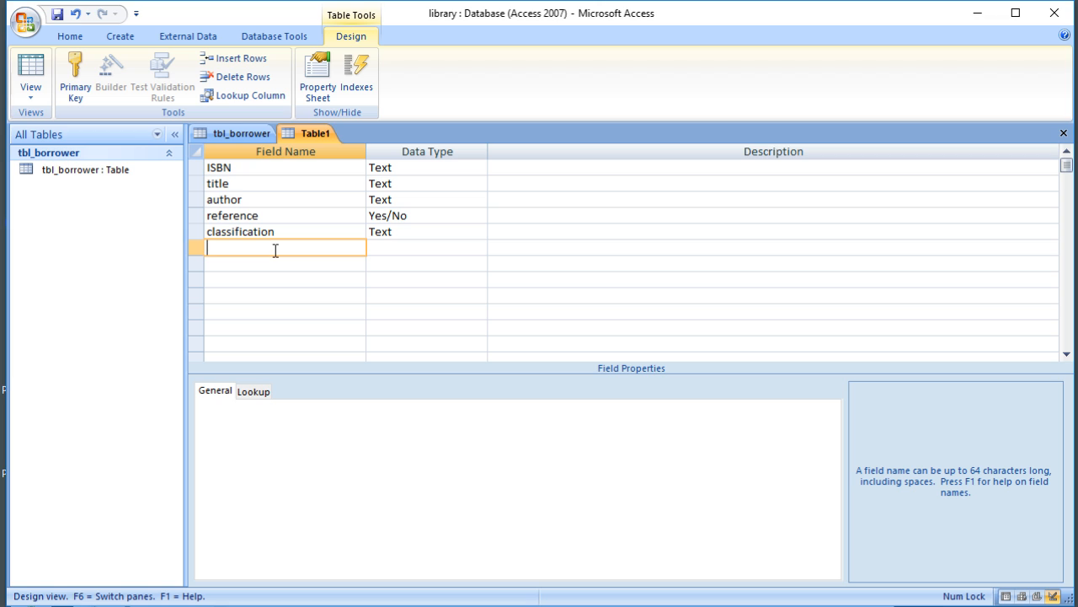
text(keywords)
click(376, 248)
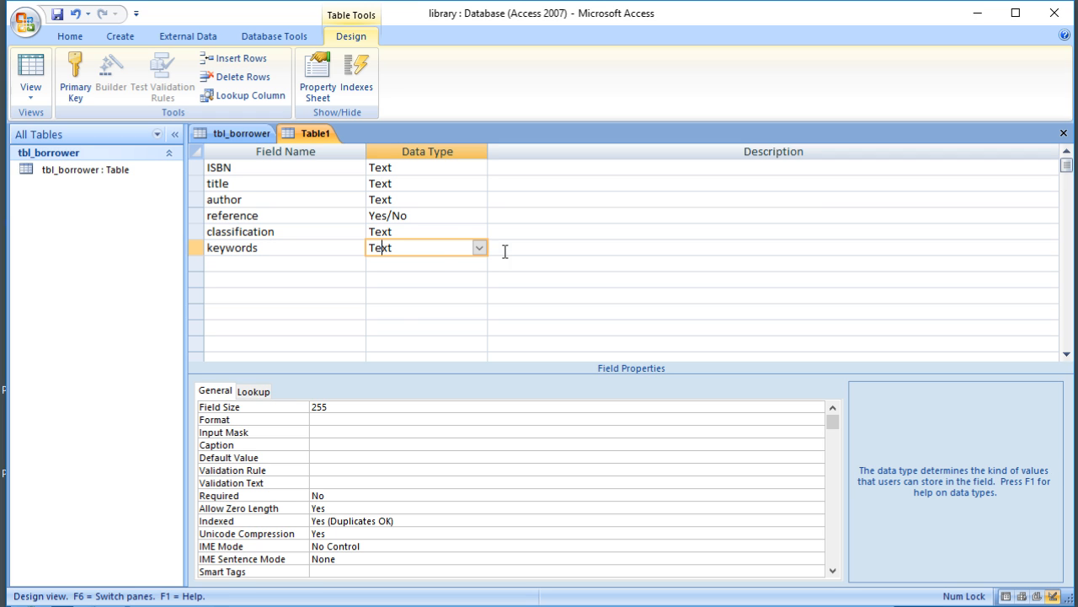
click(478, 247)
click(463, 280)
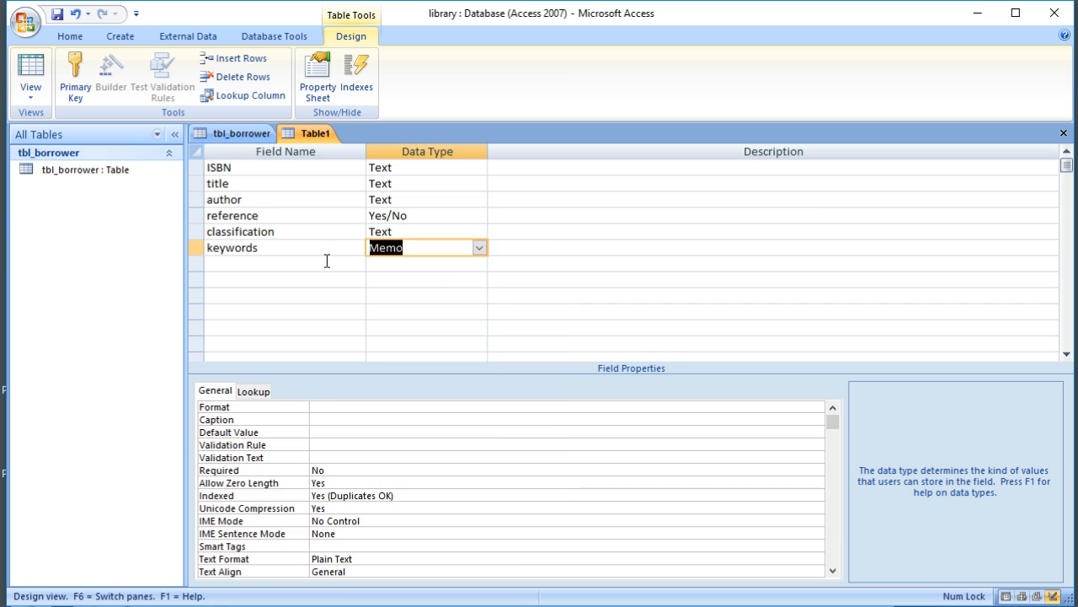
Add a field named price with the Currency data type below keywords
click(326, 261)
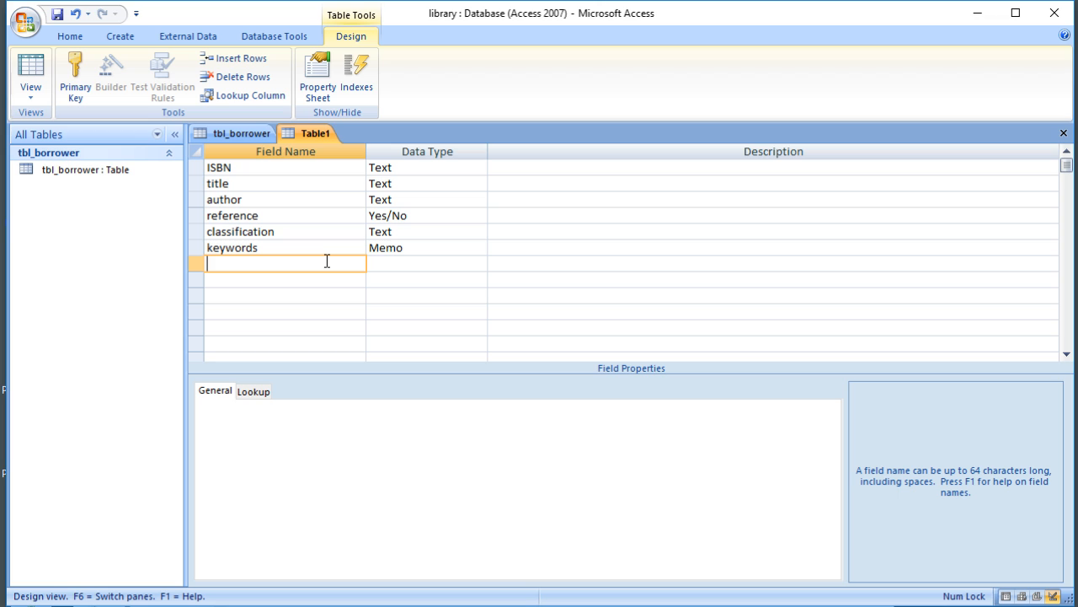
text(price)
key(Tab)
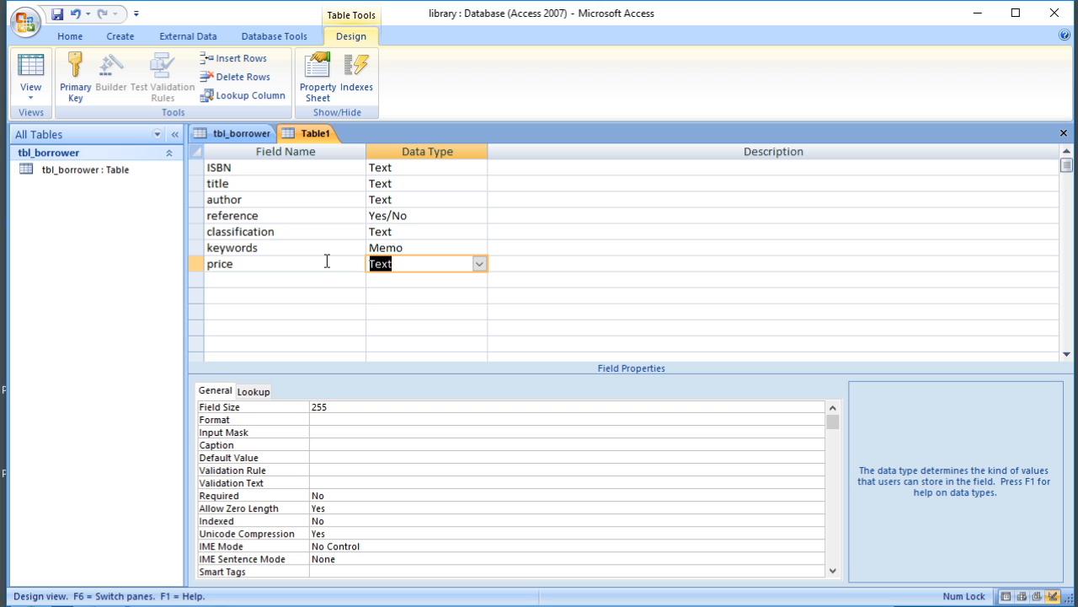
click(478, 263)
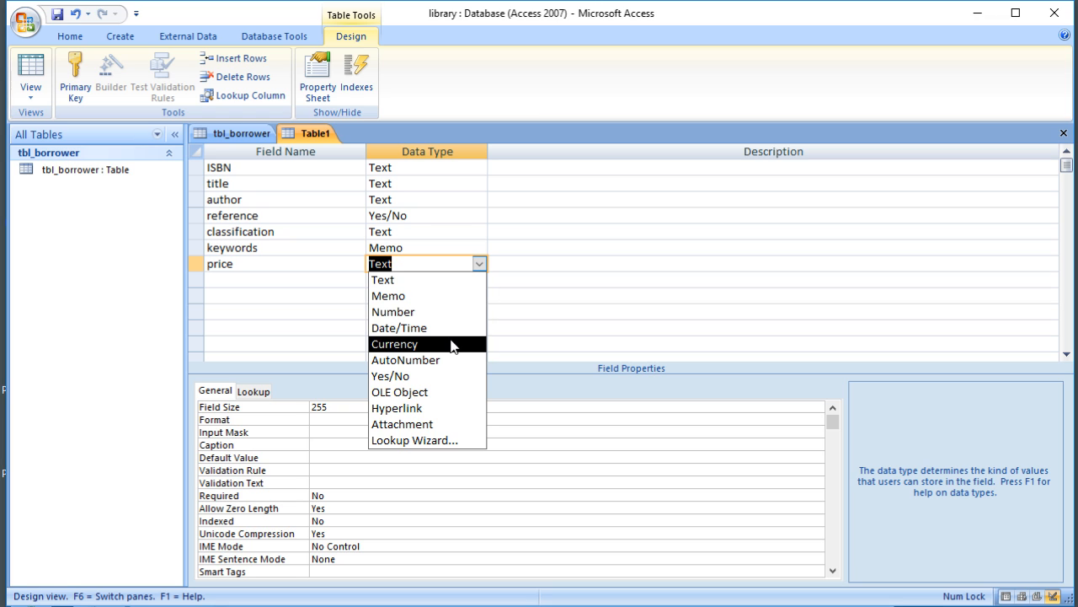
click(452, 343)
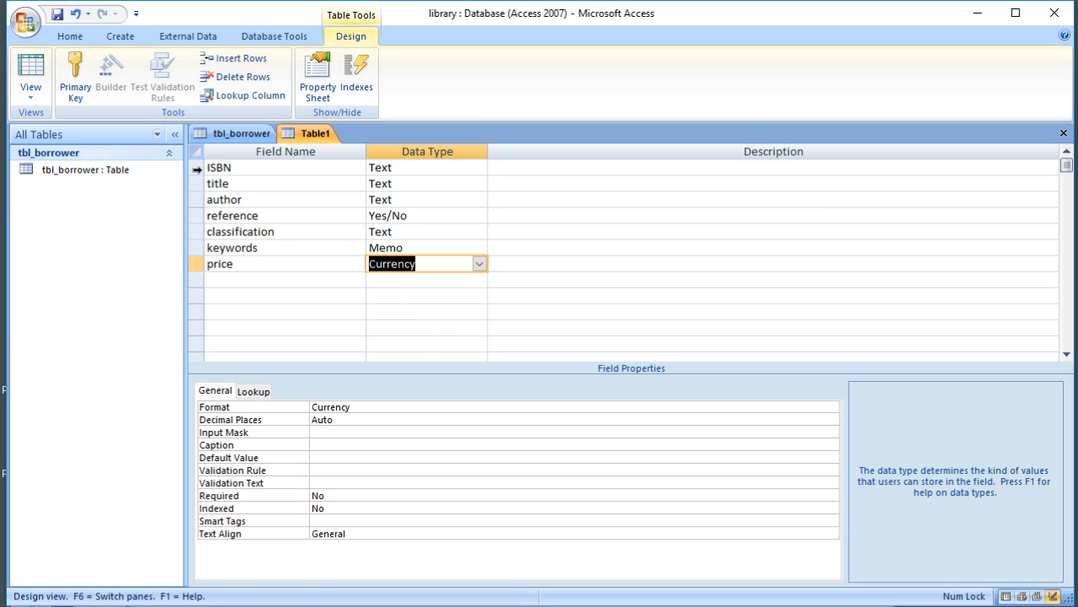
Make ISBN the primary key and save the table as tbl_book
click(197, 171)
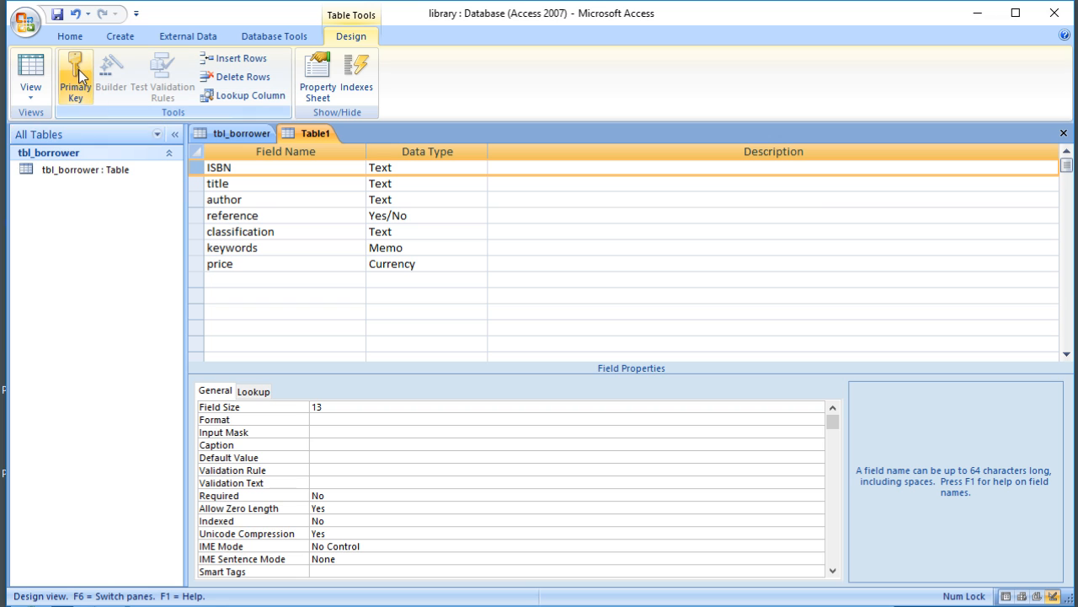
click(79, 74)
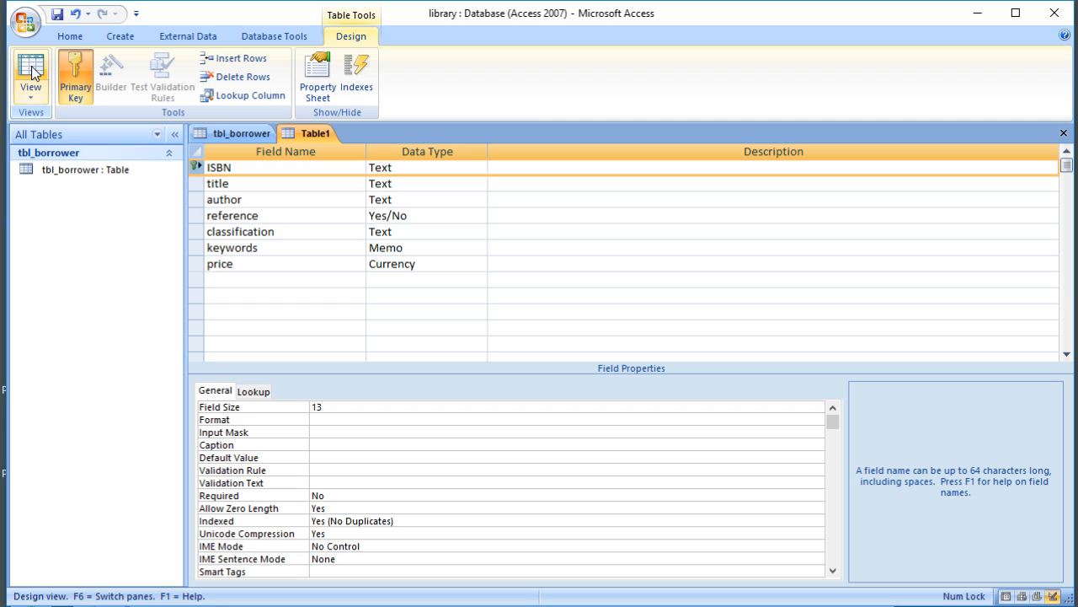
click(57, 15)
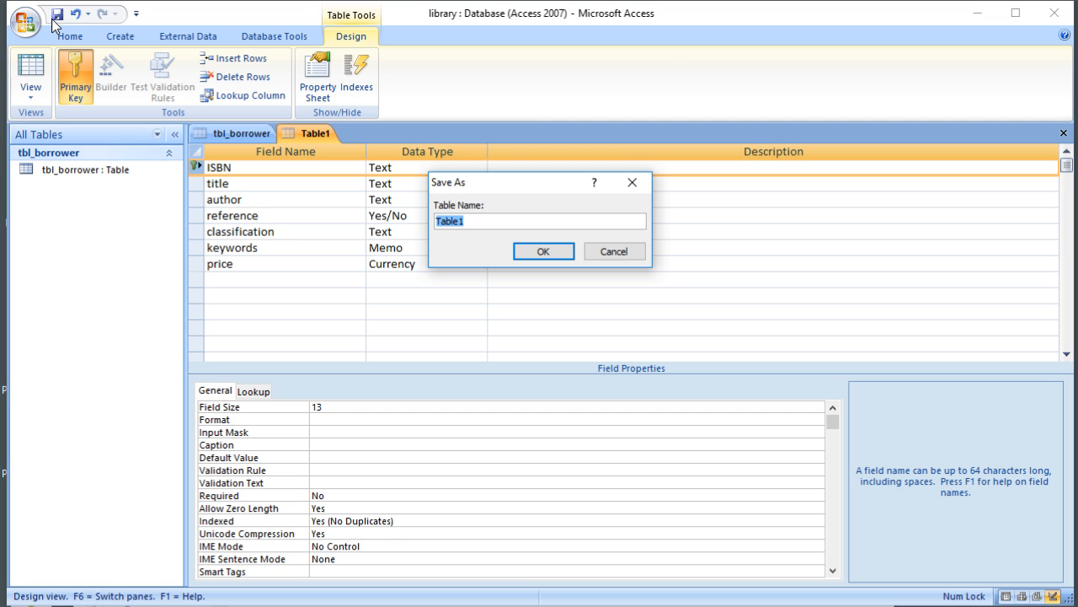
text(tbl_book)
click(540, 249)
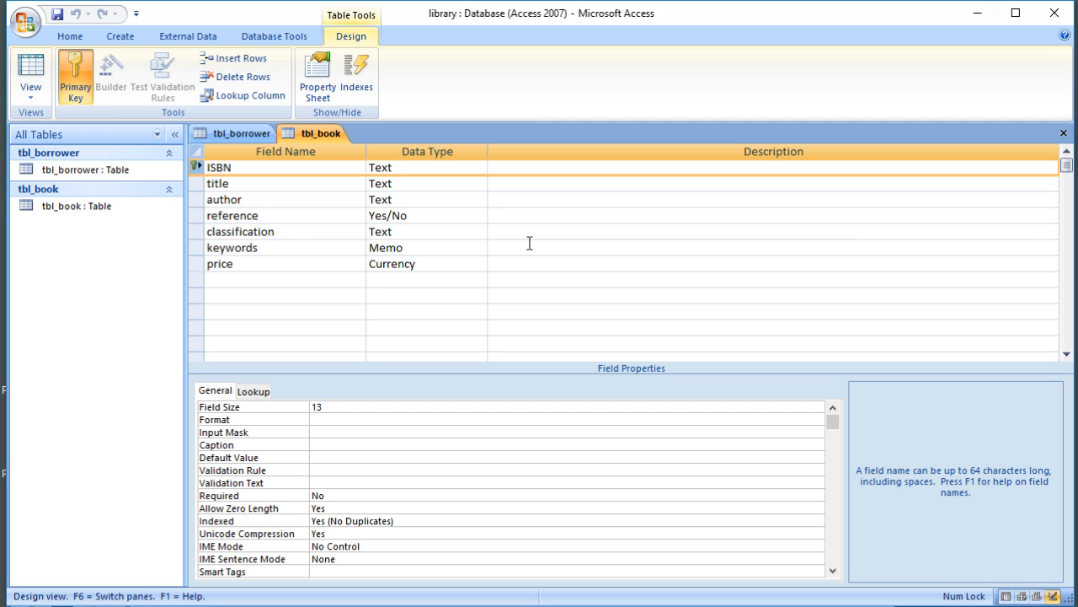
Create another blank table in design view and widen tbl_borrower's first column to fit the full membership_number heading
click(121, 36)
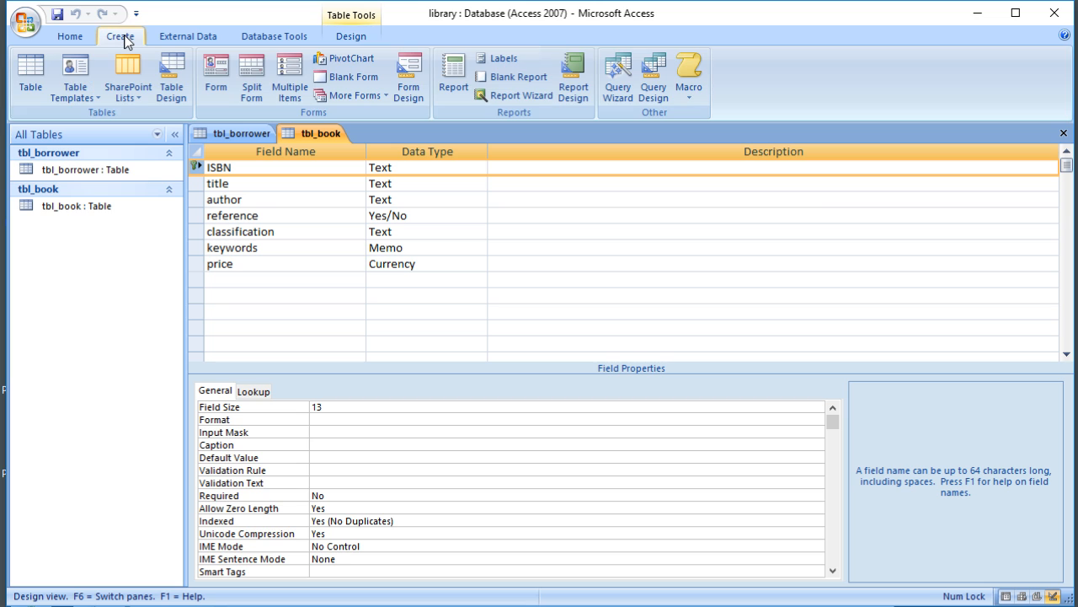
click(169, 68)
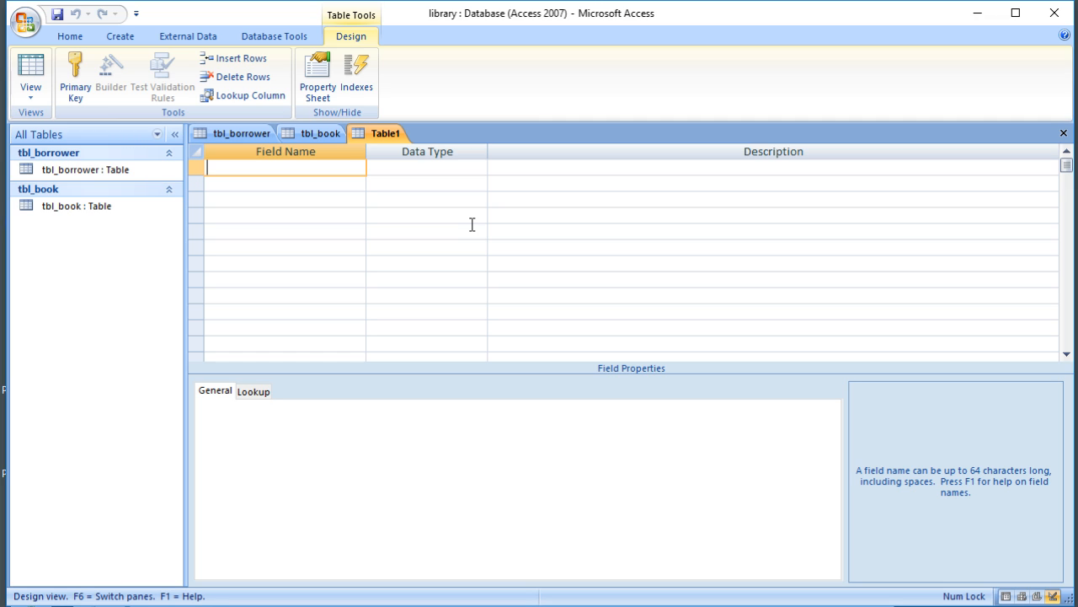
click(242, 128)
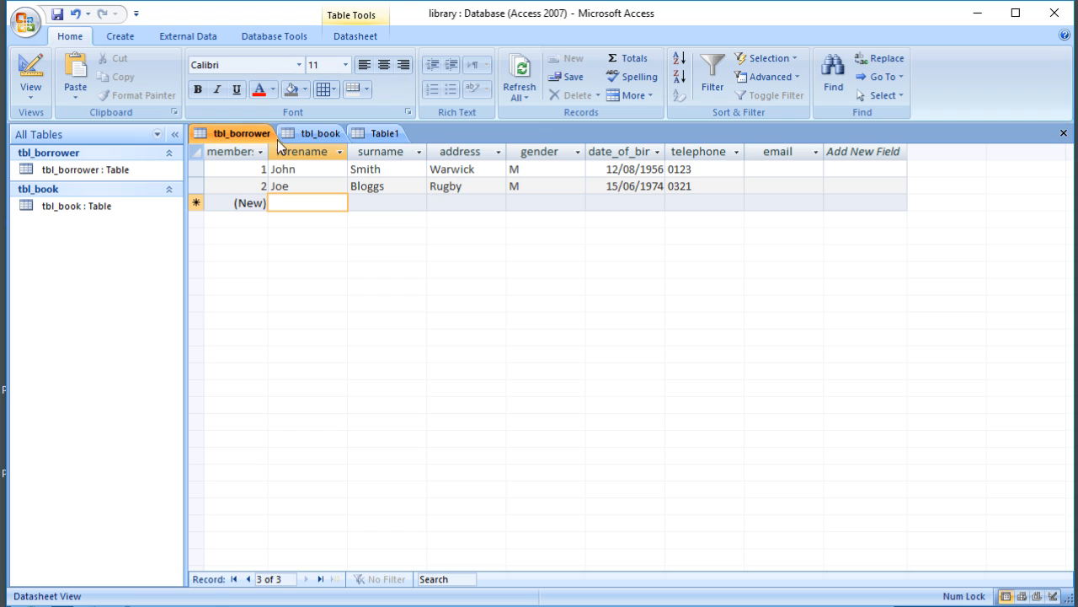
drag(266, 150, 337, 150)
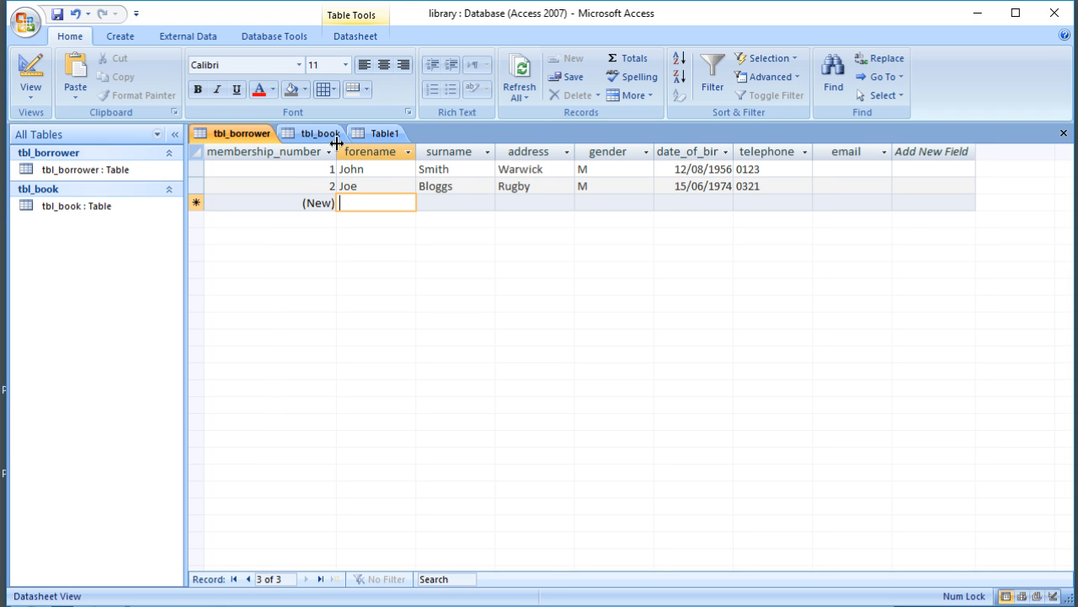
Add a membership_number field with the Number data type as the first field of the new unsaved table
click(390, 133)
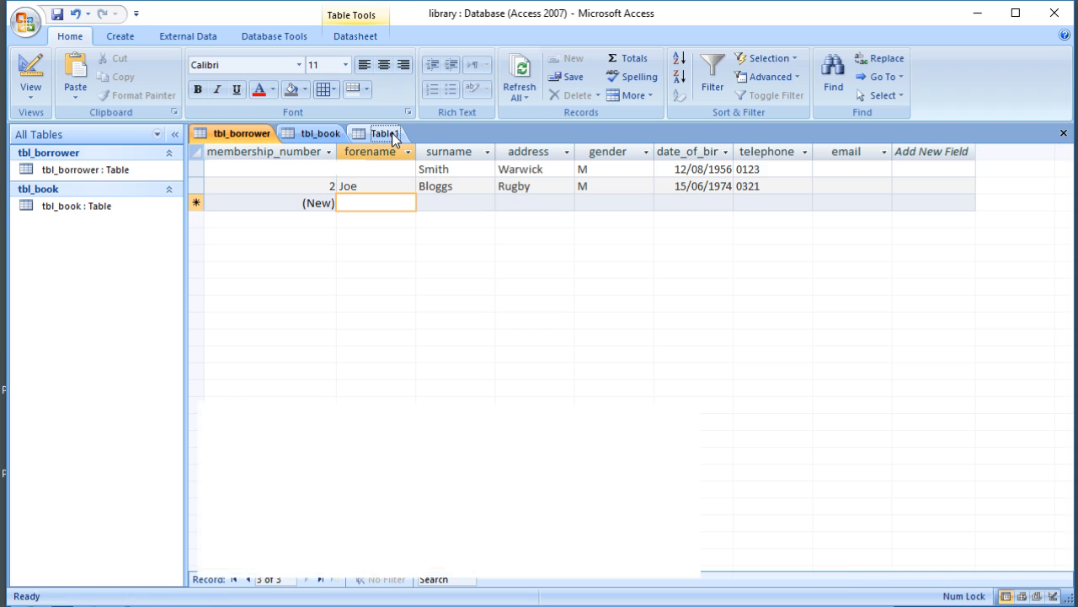
text(mem)
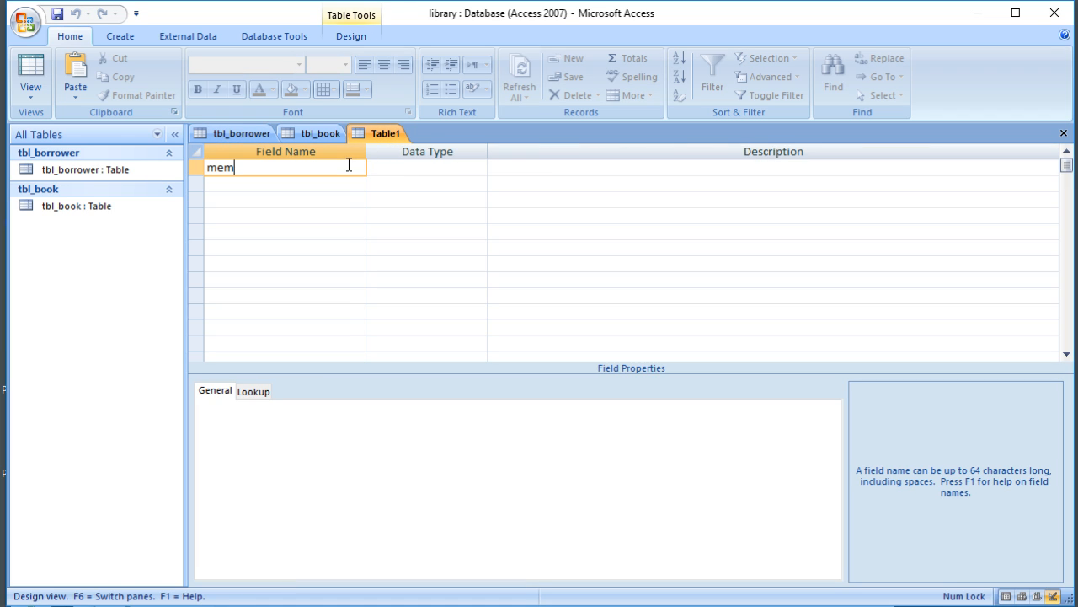
text(bership_number)
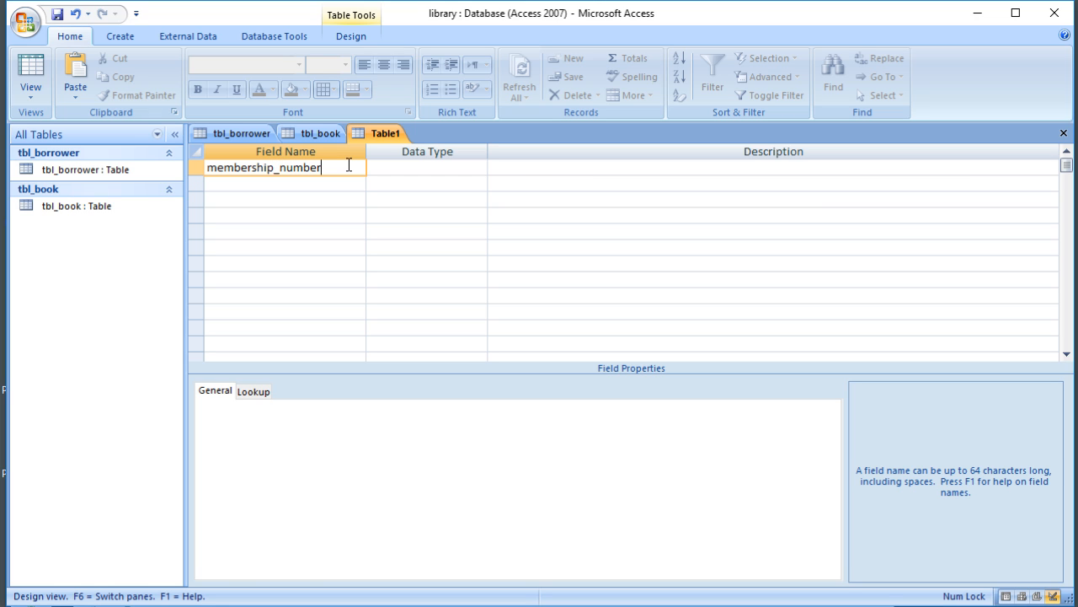
key(Tab)
text(n)
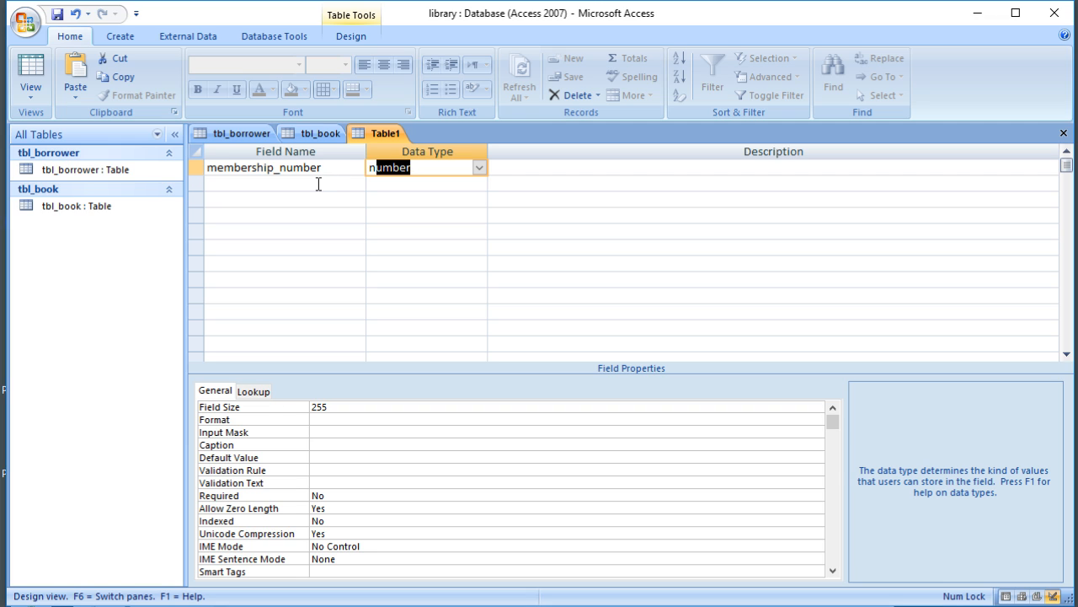
Add an ISBN field with the Text data type and a field size of 13 below membership_number
click(318, 184)
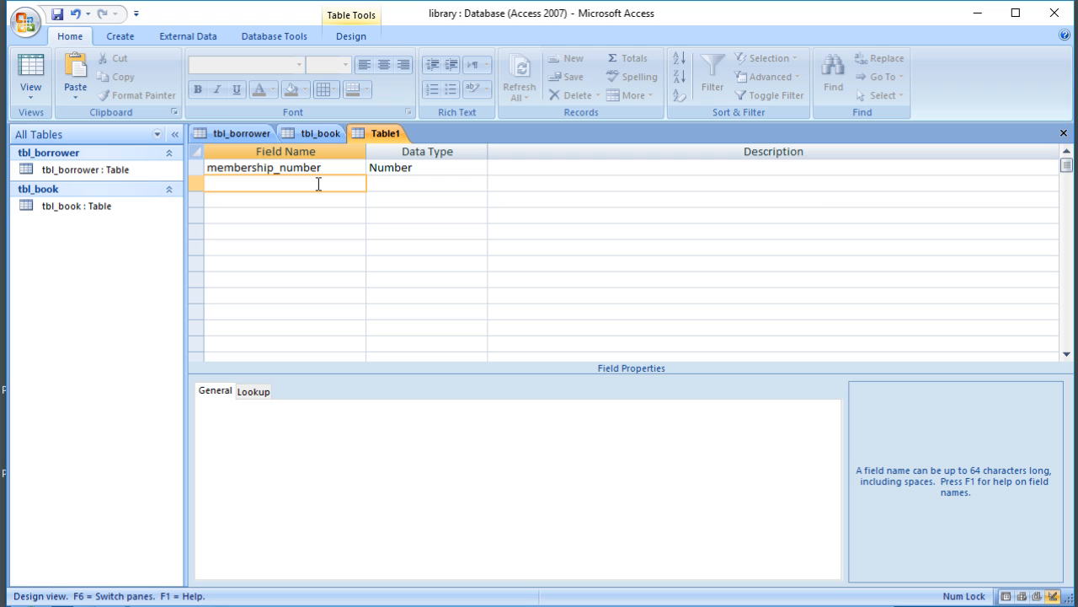
text(ISBN)
key(Tab)
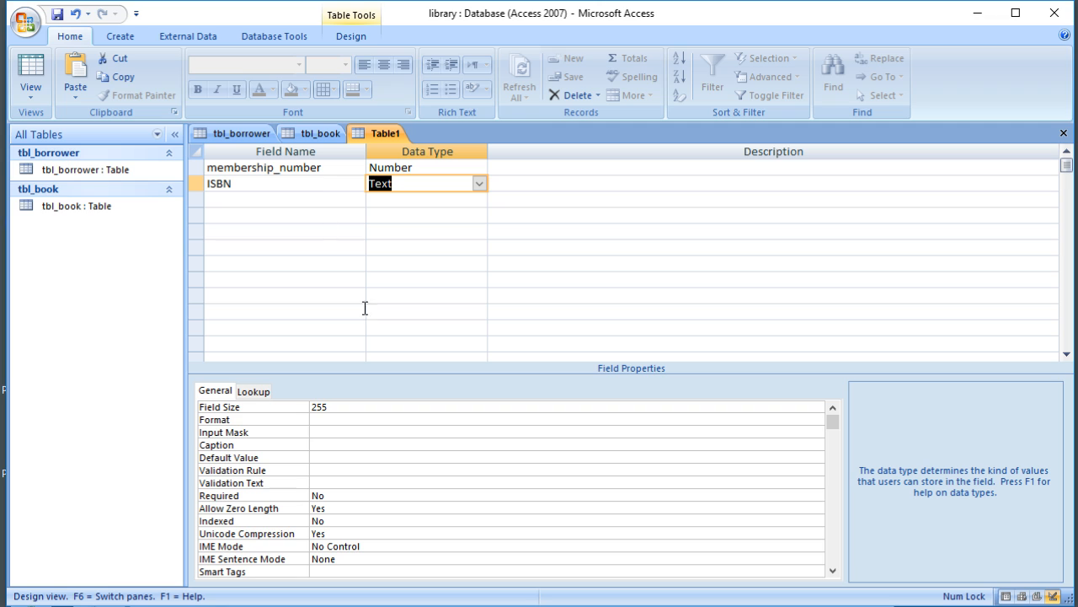
drag(337, 409, 308, 414)
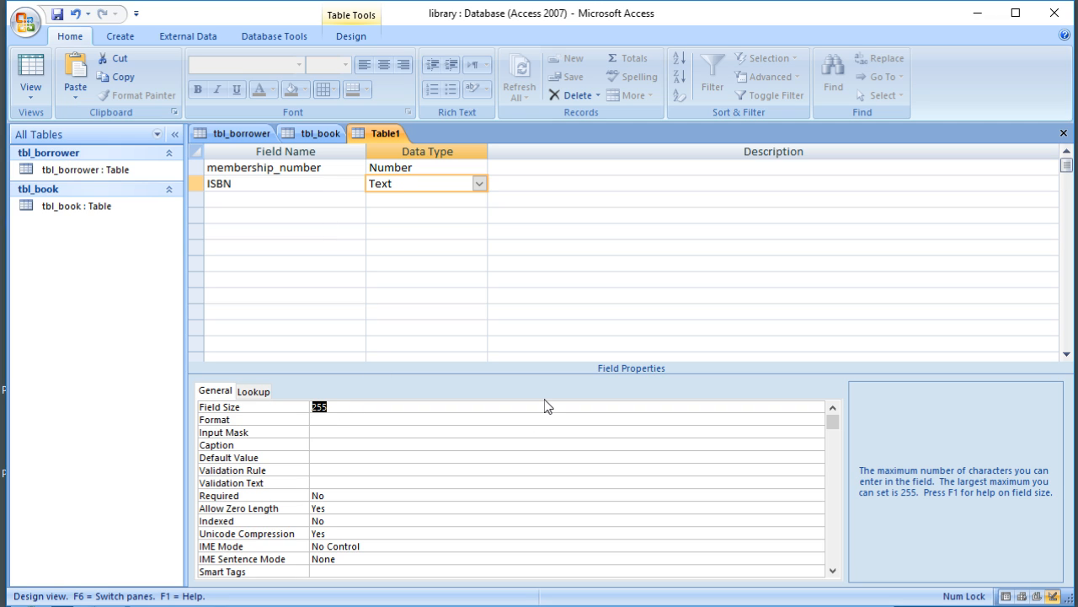
text(13)
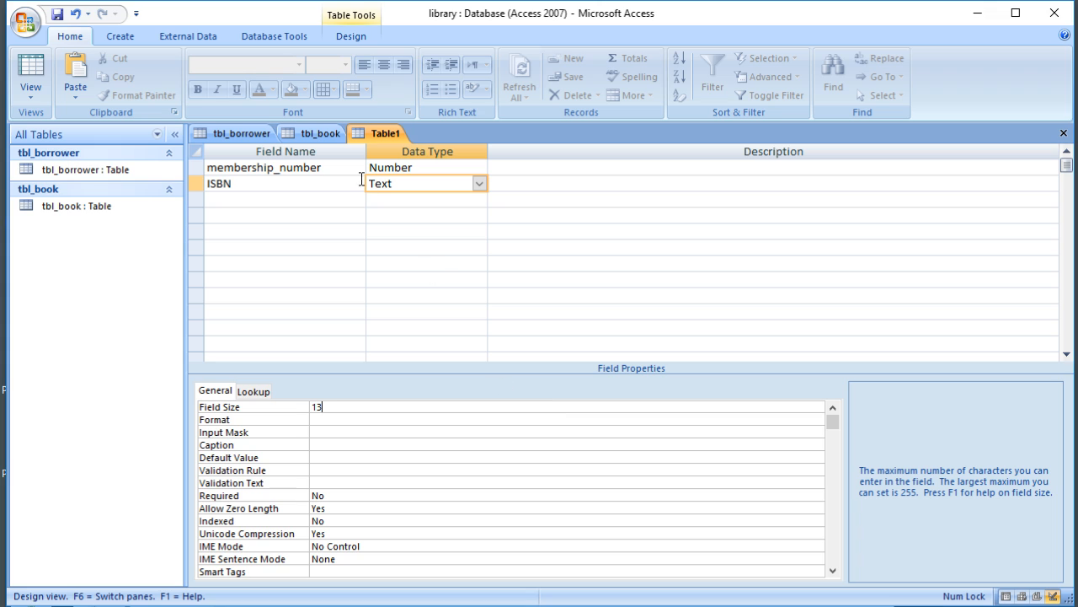
Add a date_out field with the Date/Time data type and the Short Date format below ISBN
click(291, 200)
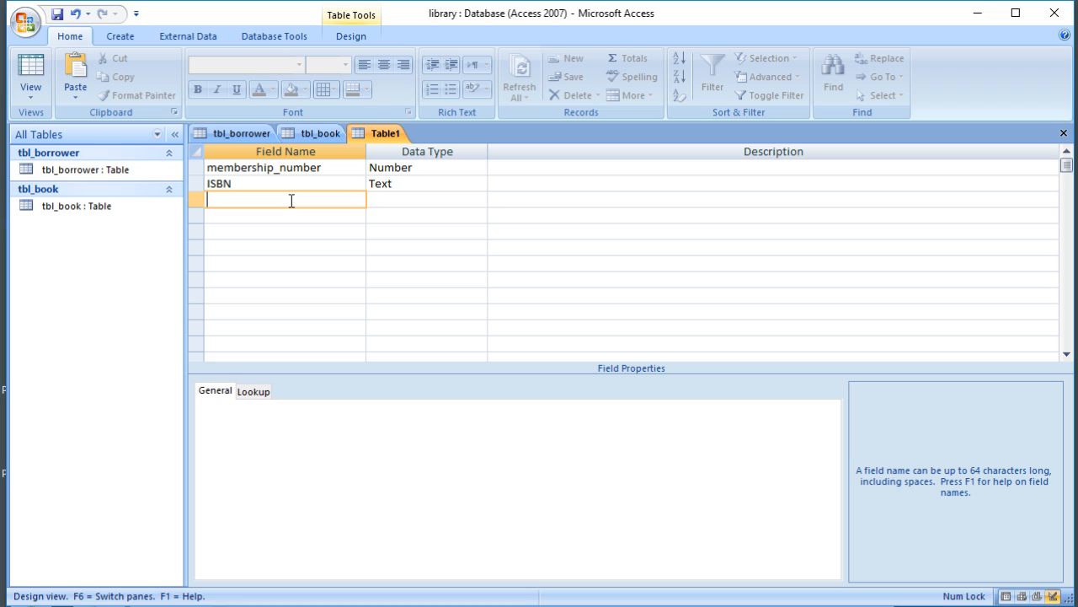
text(date_our)
key(BackSpace)
text(t)
click(394, 200)
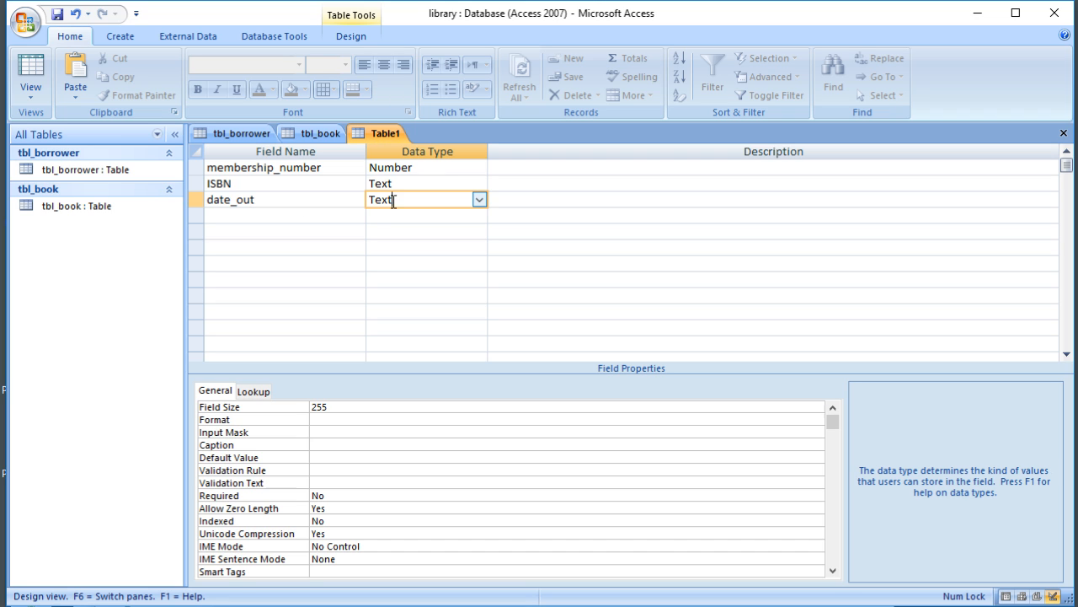
click(478, 199)
click(453, 262)
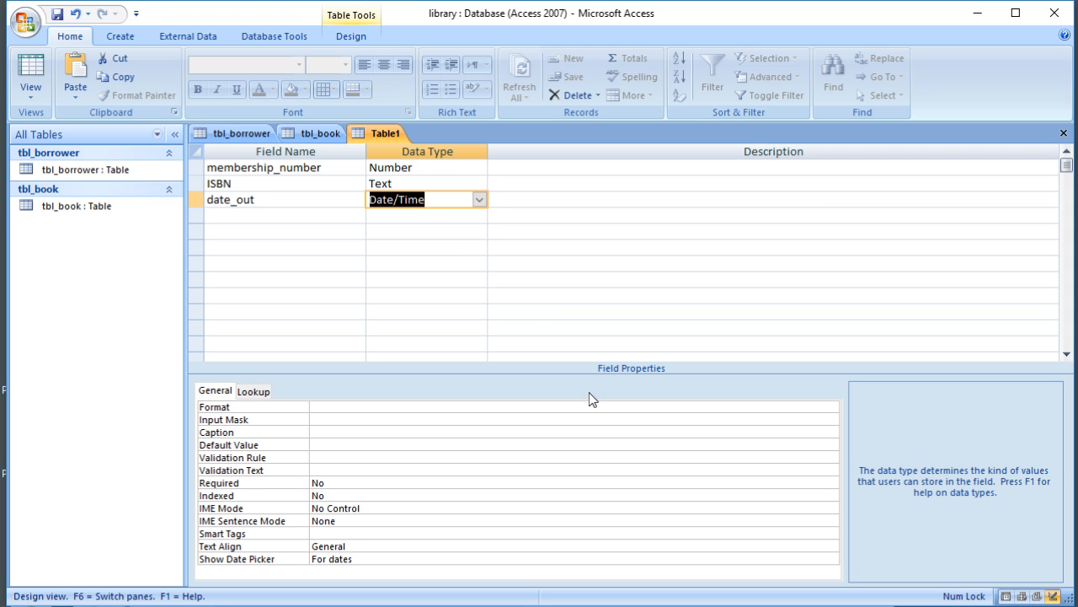
click(590, 406)
click(831, 407)
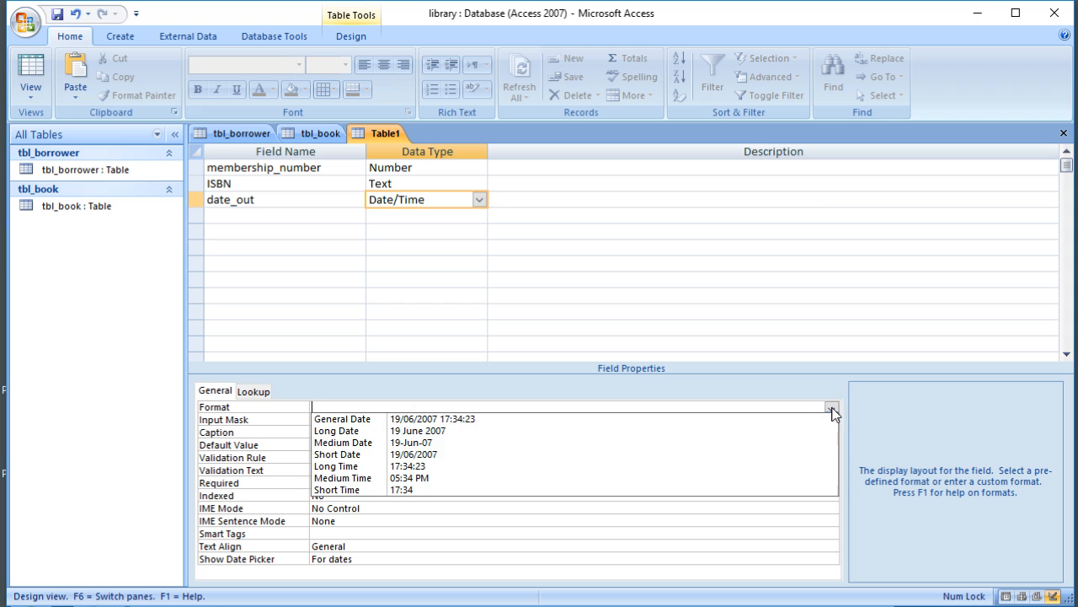
click(567, 457)
Add a date_due field with the Date/Time data type and the Short Date format below date_out
click(287, 219)
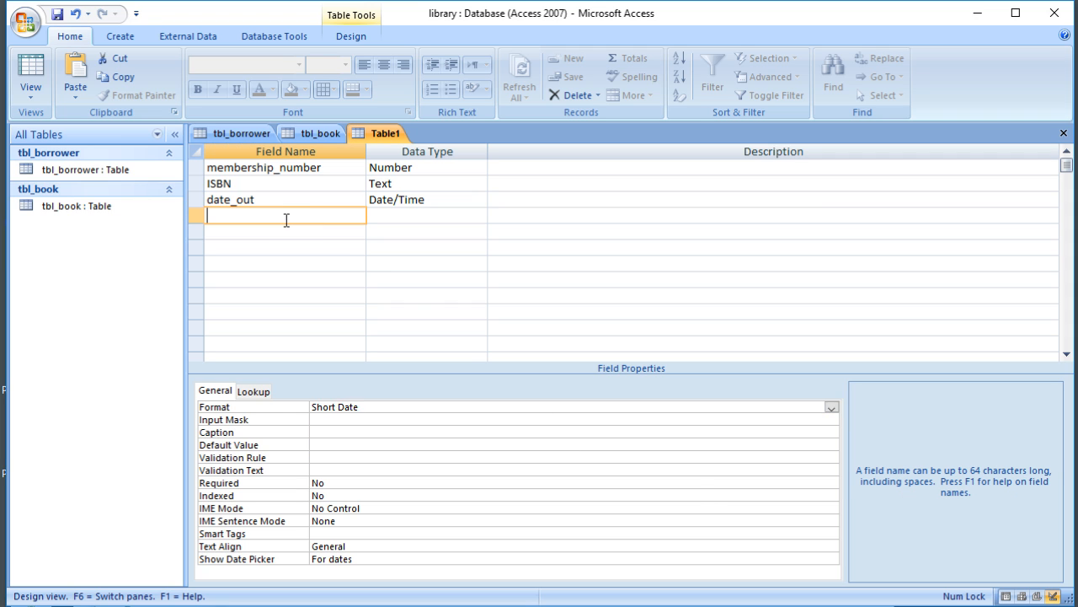
text(date)
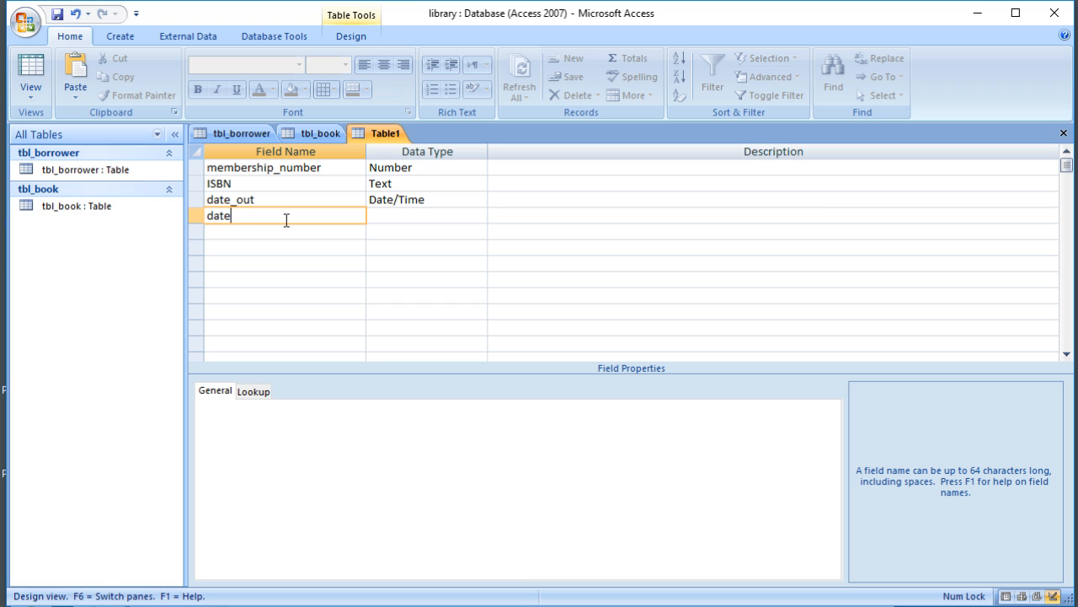
text(_due)
key(Tab)
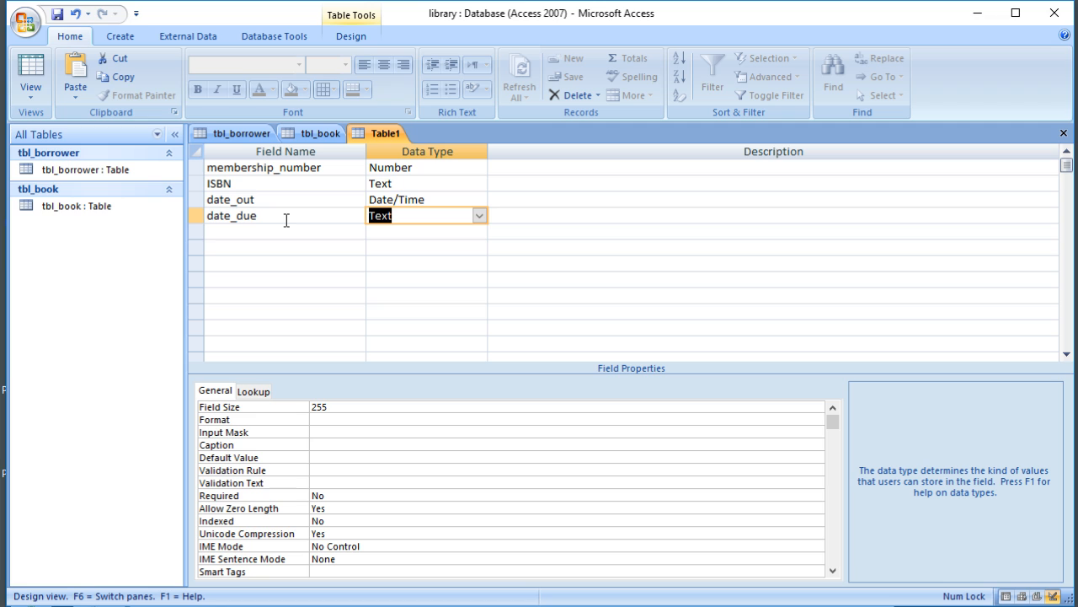
text(date/Tim)
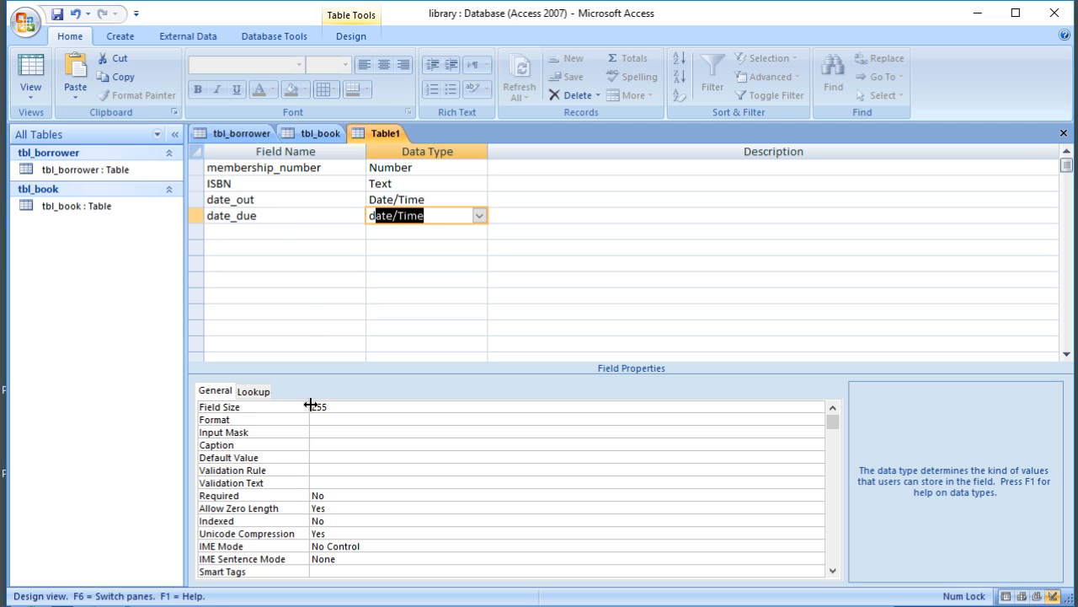
click(323, 405)
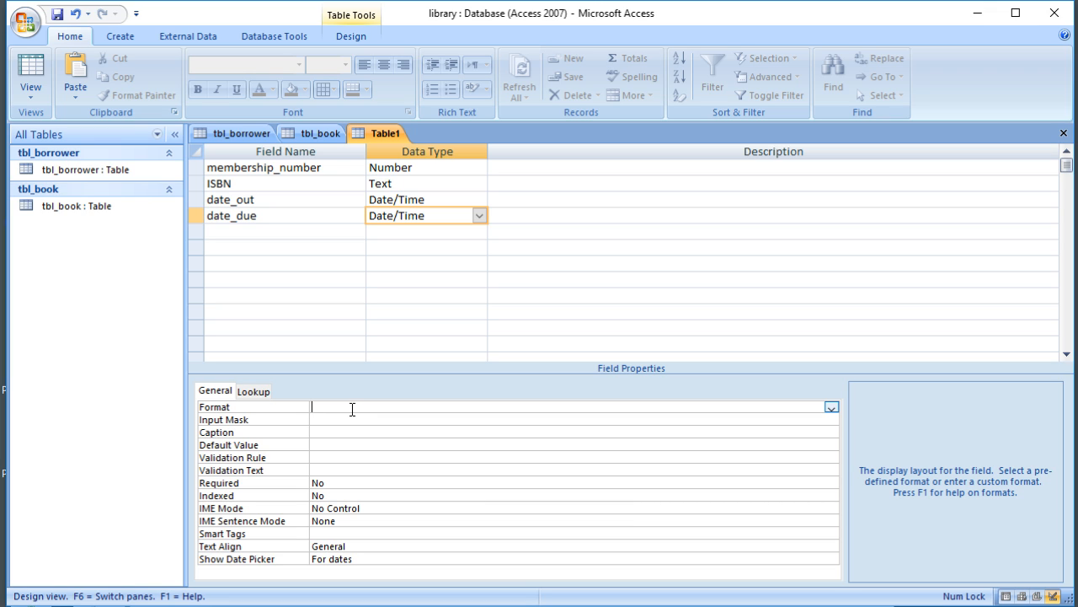
click(832, 407)
click(723, 454)
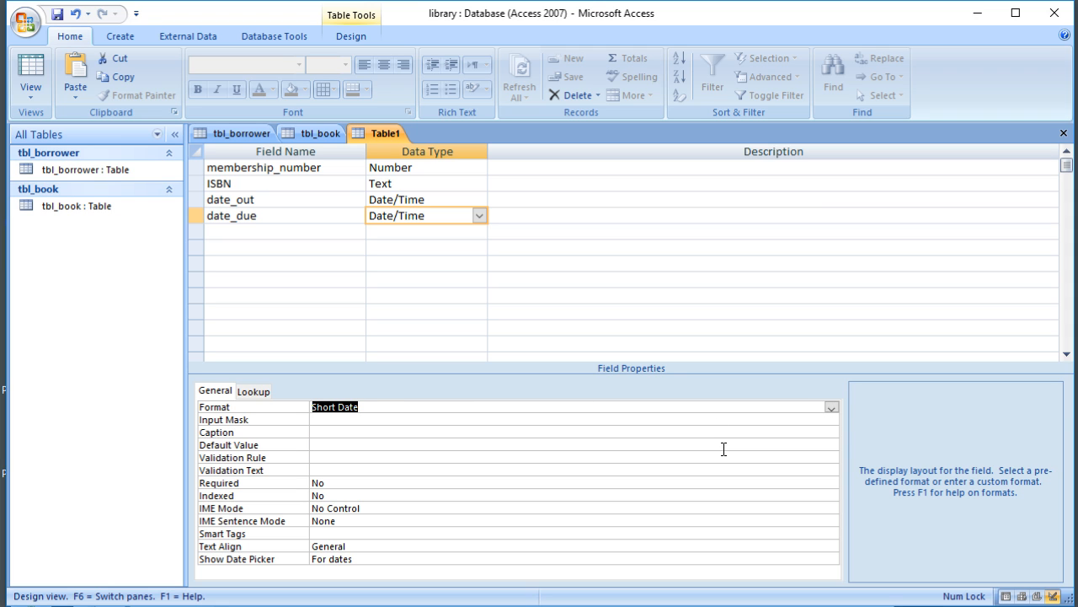
Set the default value of the date_out field to Date()
click(399, 200)
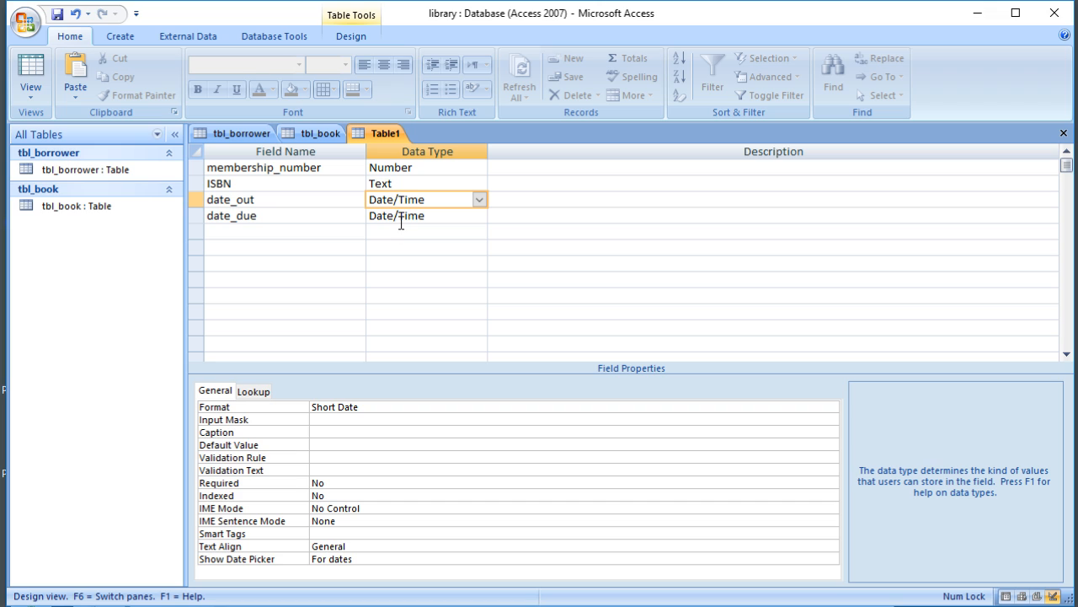
click(323, 444)
text(date)
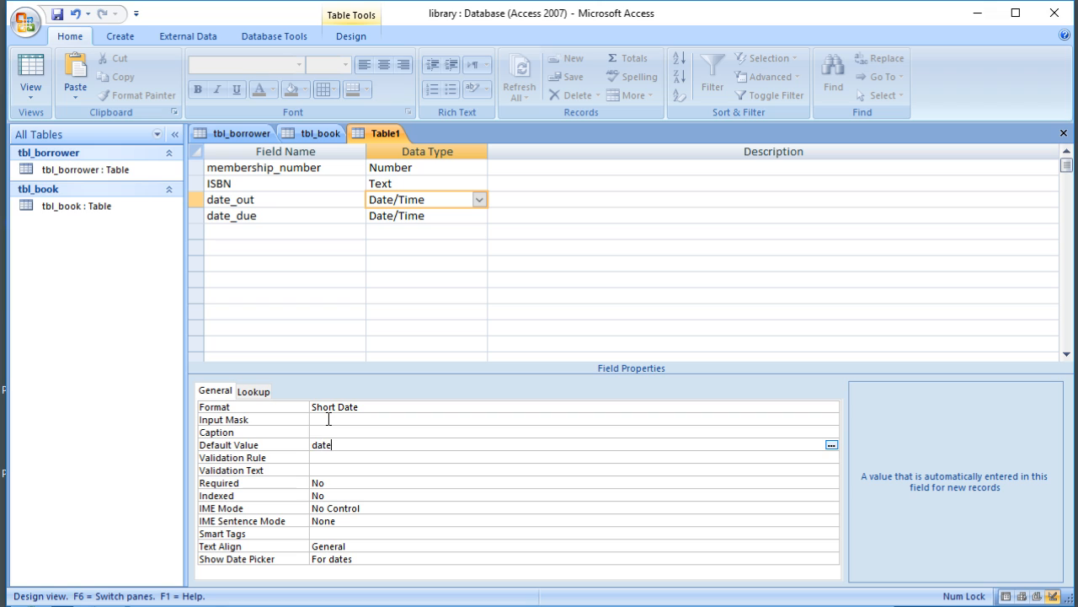
text(())
click(340, 459)
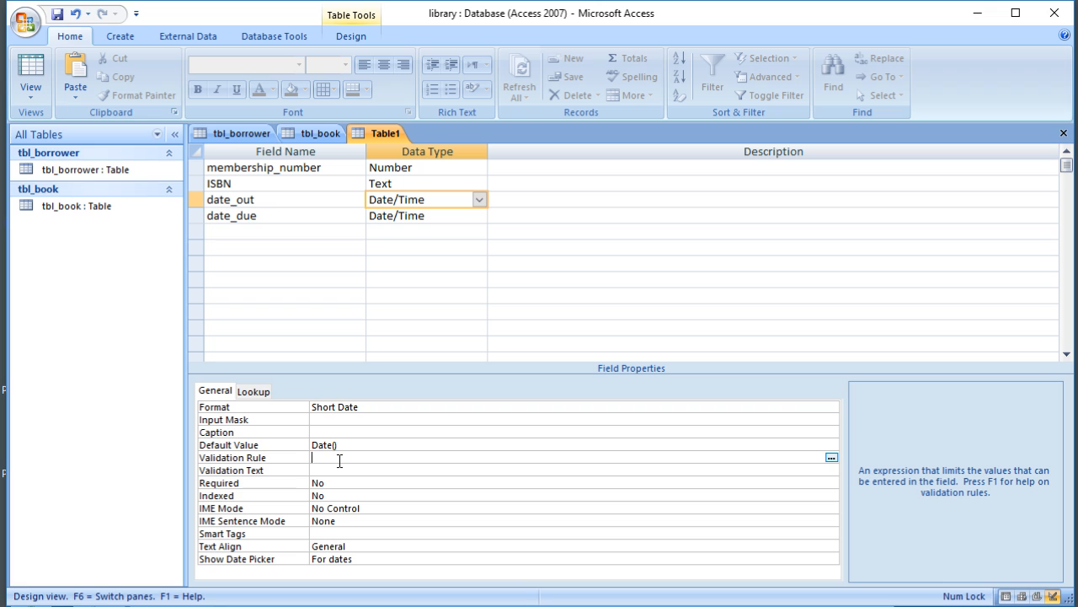
Set the default value of the date_due field to DateAdd("d",21,Date())
click(436, 218)
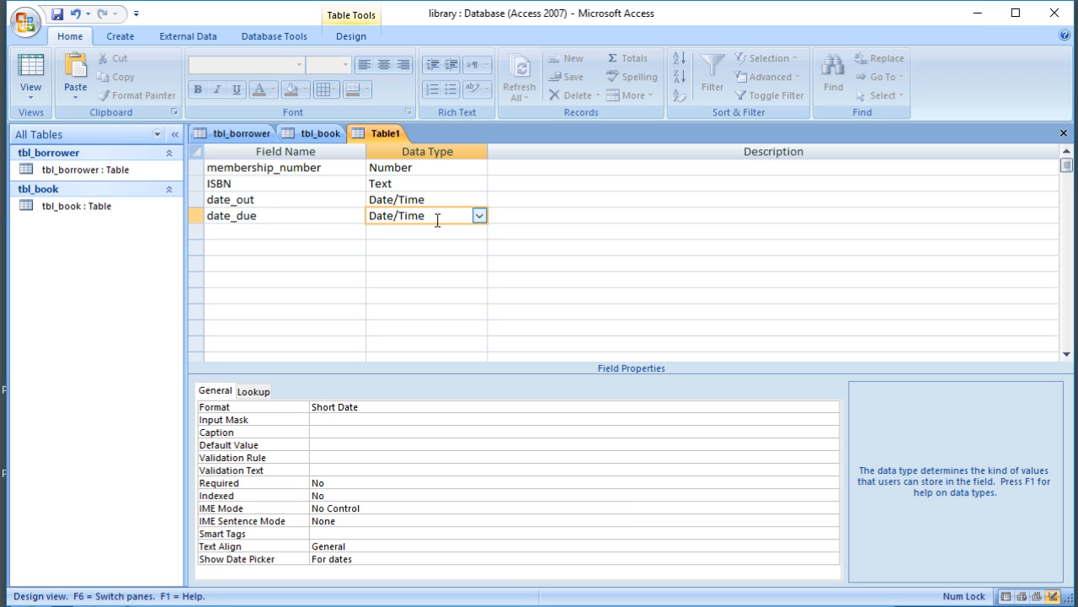
click(344, 444)
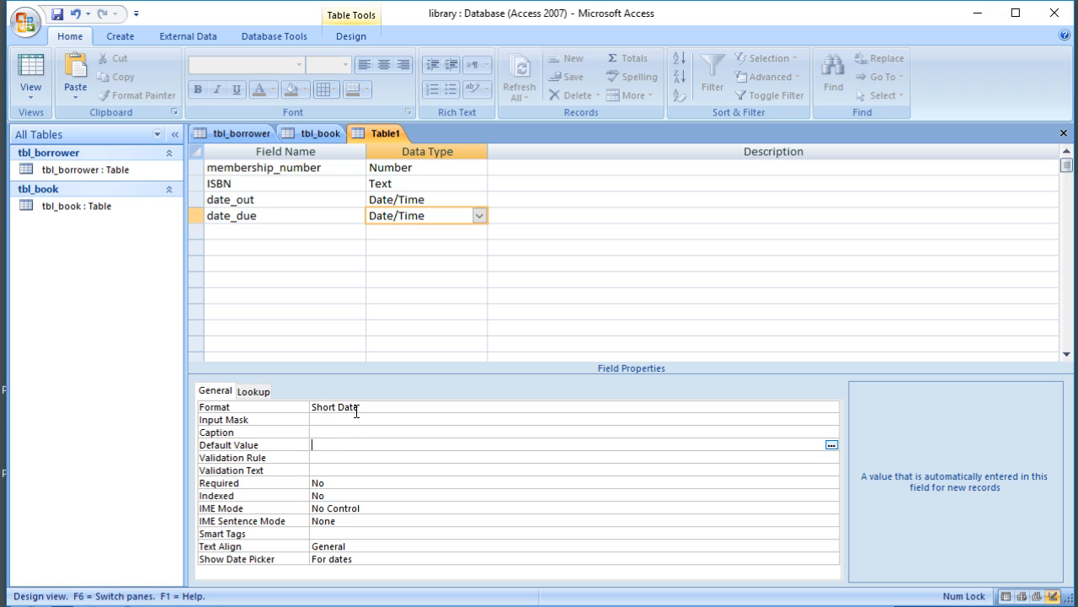
text(dateadd("d",21,date())
click(368, 457)
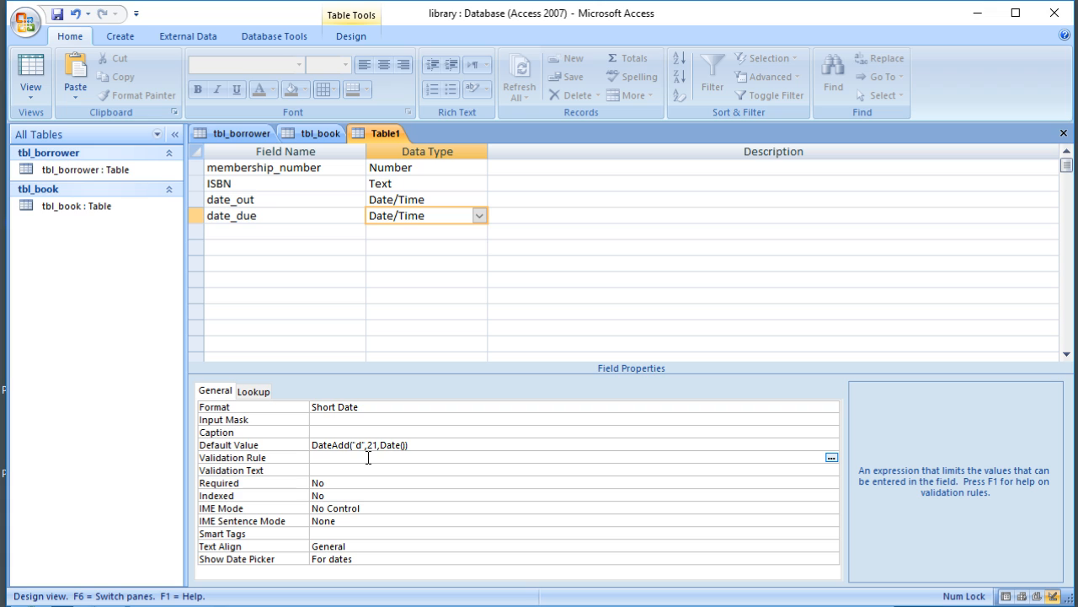
Add a field named returned with the Yes/No data type below date_due
click(240, 232)
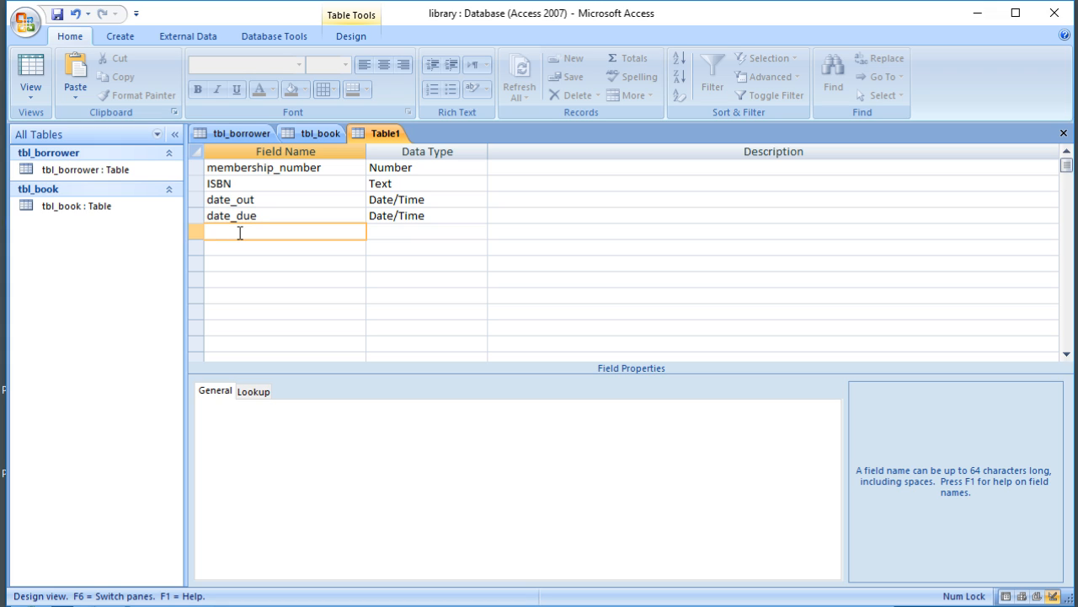
text(returned)
click(470, 232)
click(479, 231)
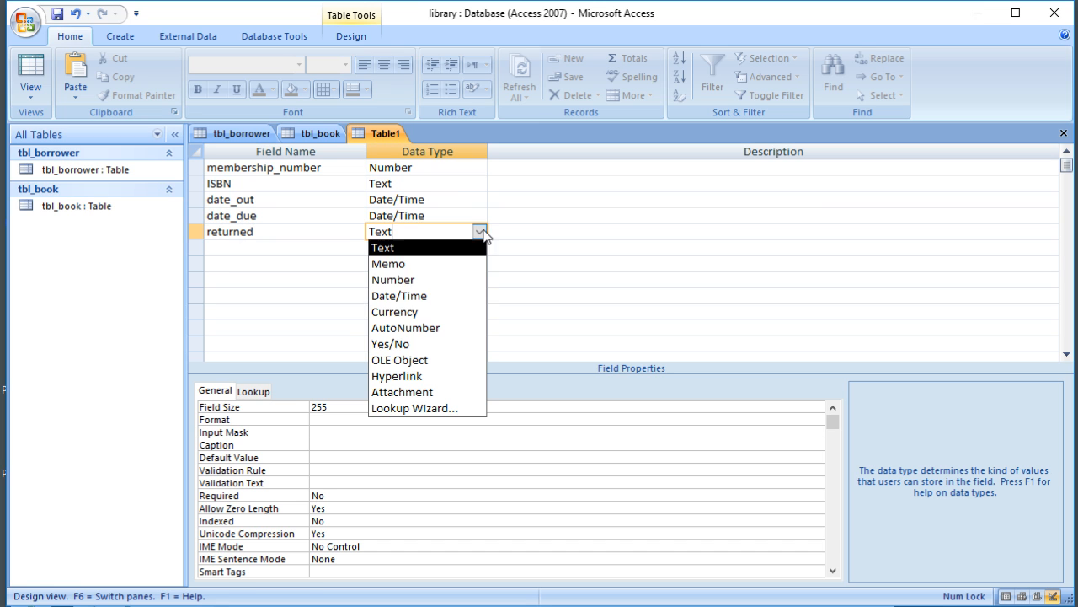
click(455, 342)
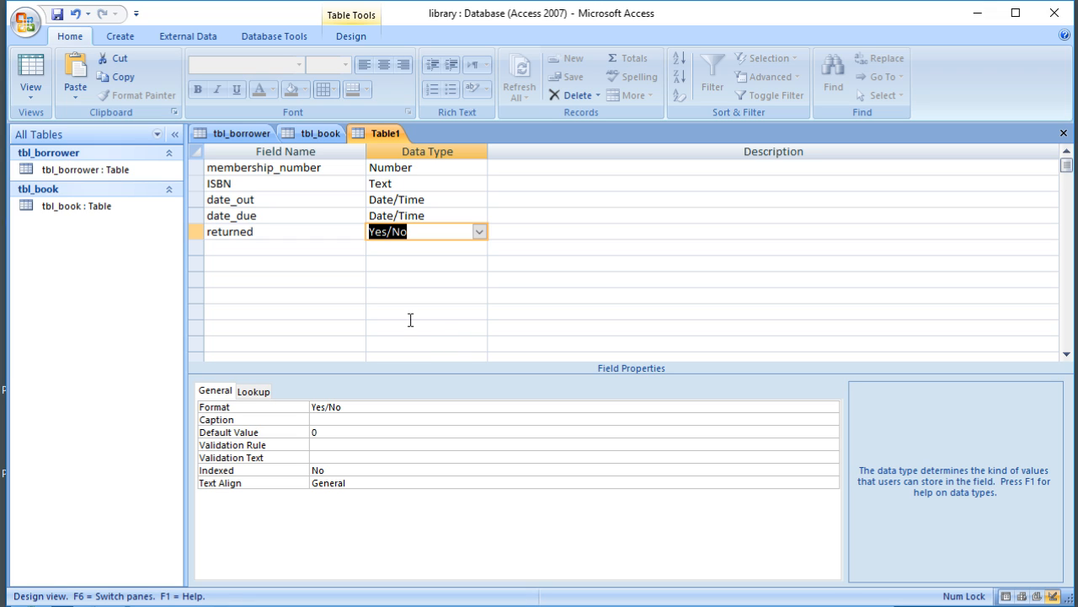
Make the field below date_due date_returned, with the Date/Time data type and the Short Date format
double_click(264, 234)
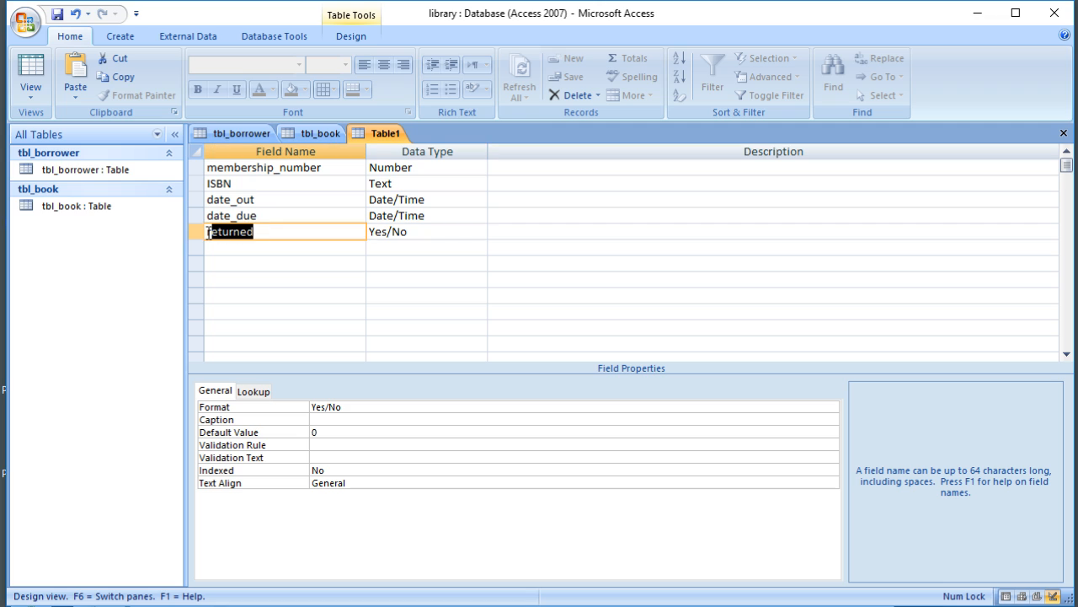
text(date)
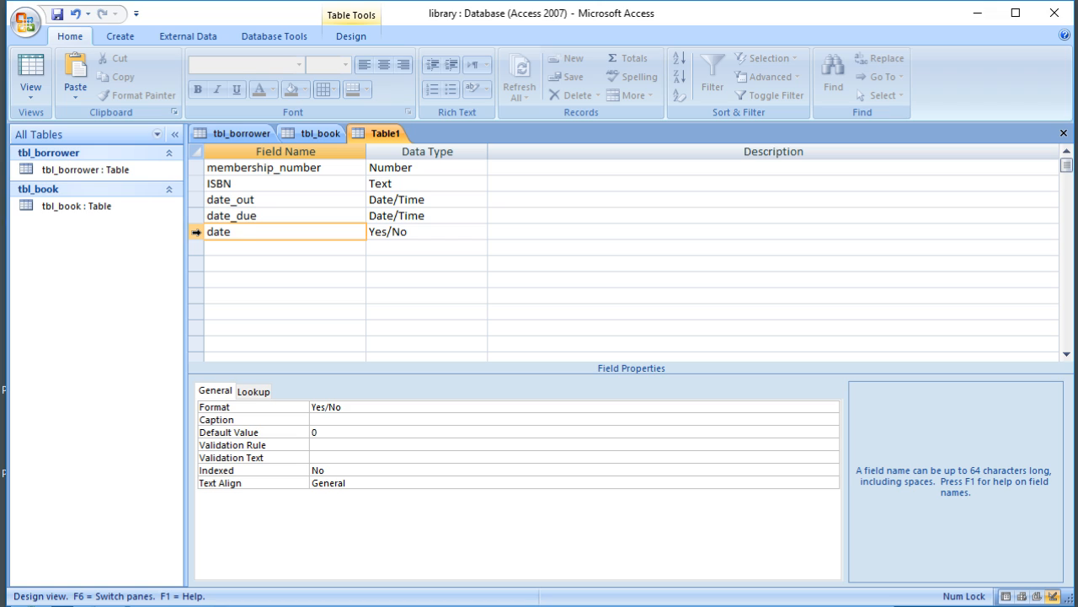
text(_returned)
key(Tab)
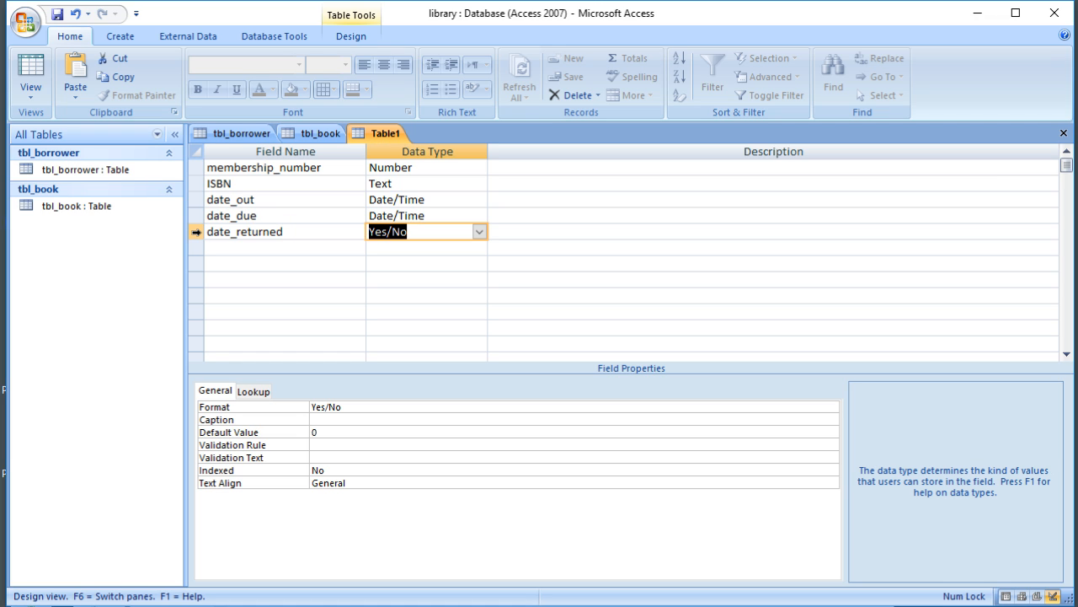
text(date/Time)
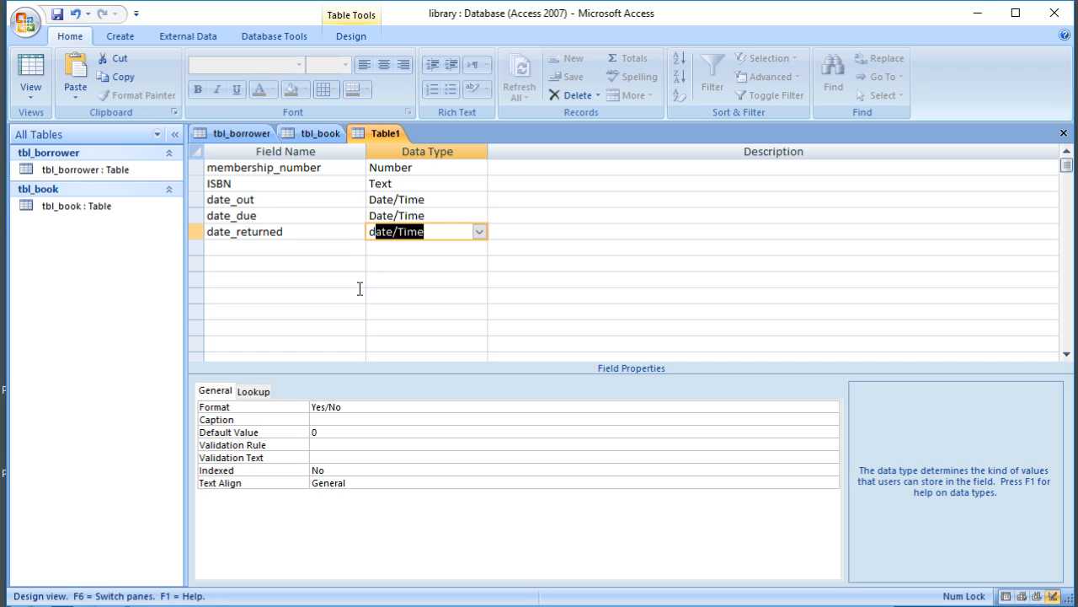
click(345, 232)
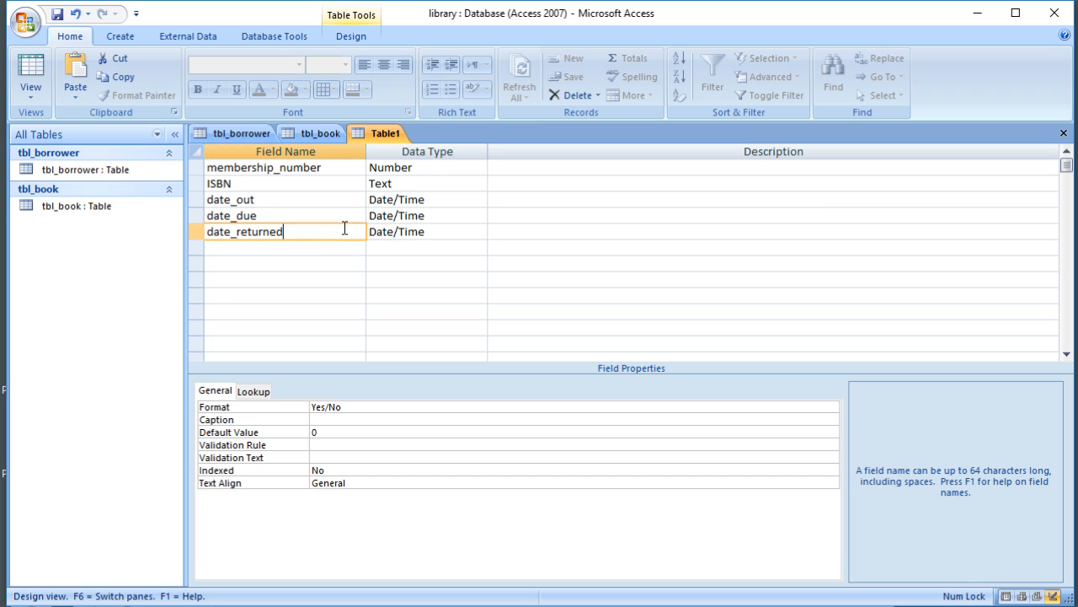
click(405, 231)
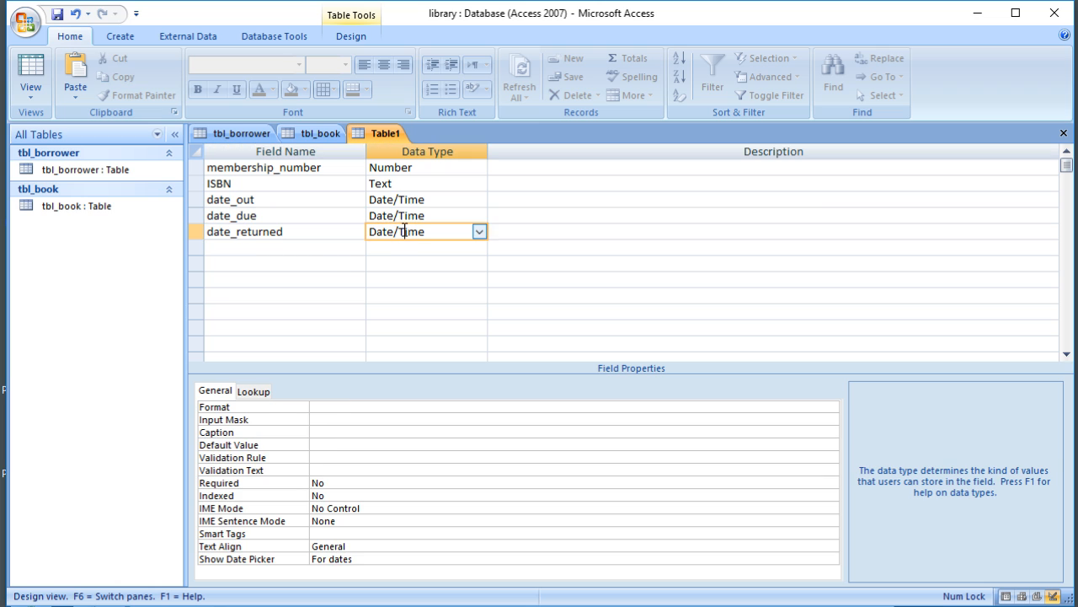
click(342, 408)
click(831, 408)
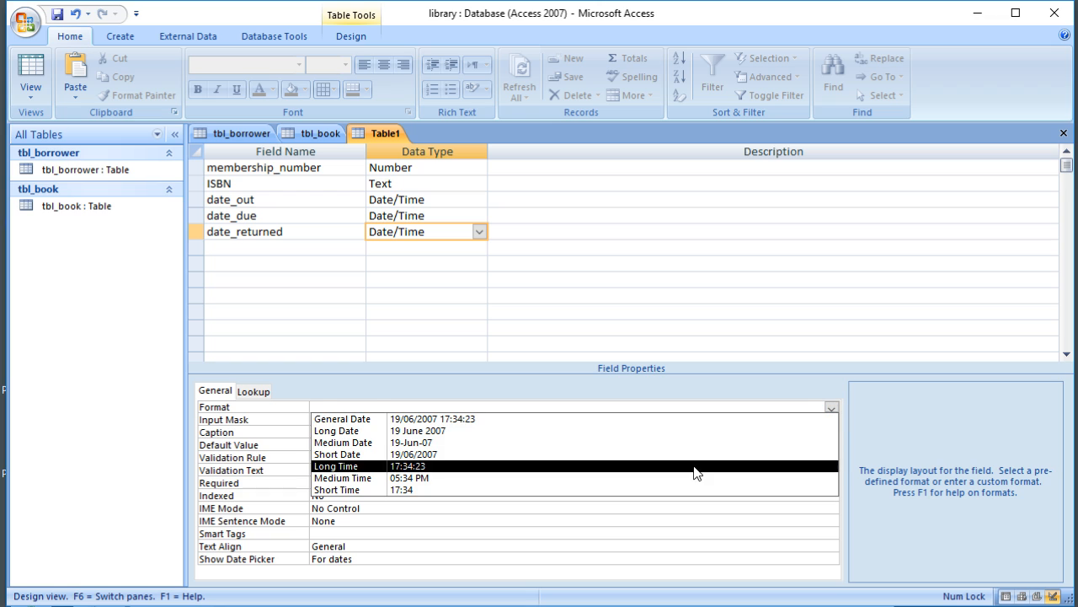
click(693, 454)
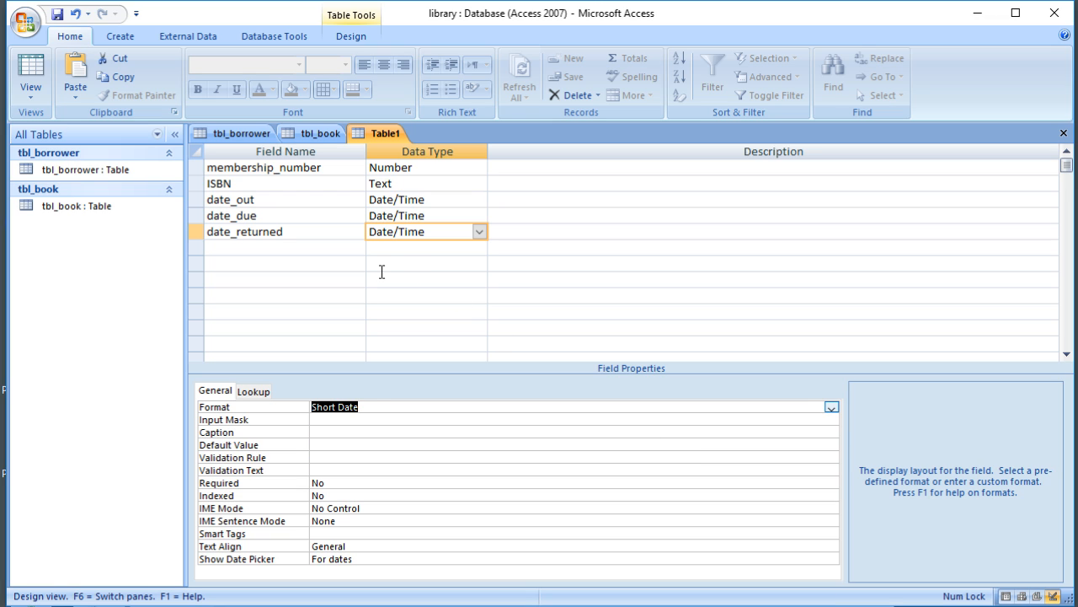
click(330, 247)
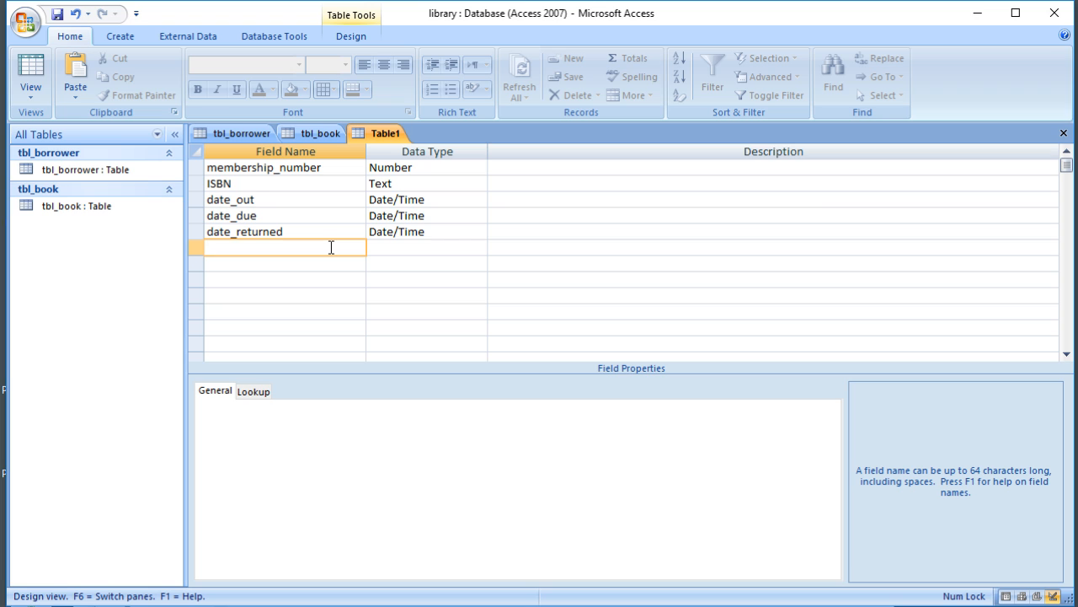
Set membership_number, ISBN and date_out together as the composite primary key of the loans table
click(197, 168)
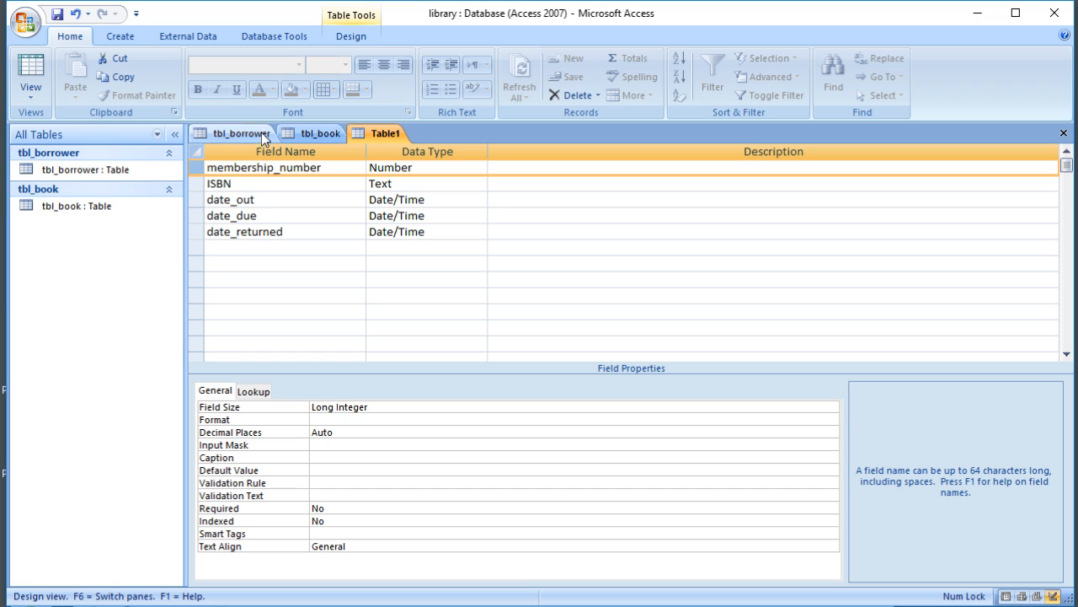
click(251, 183)
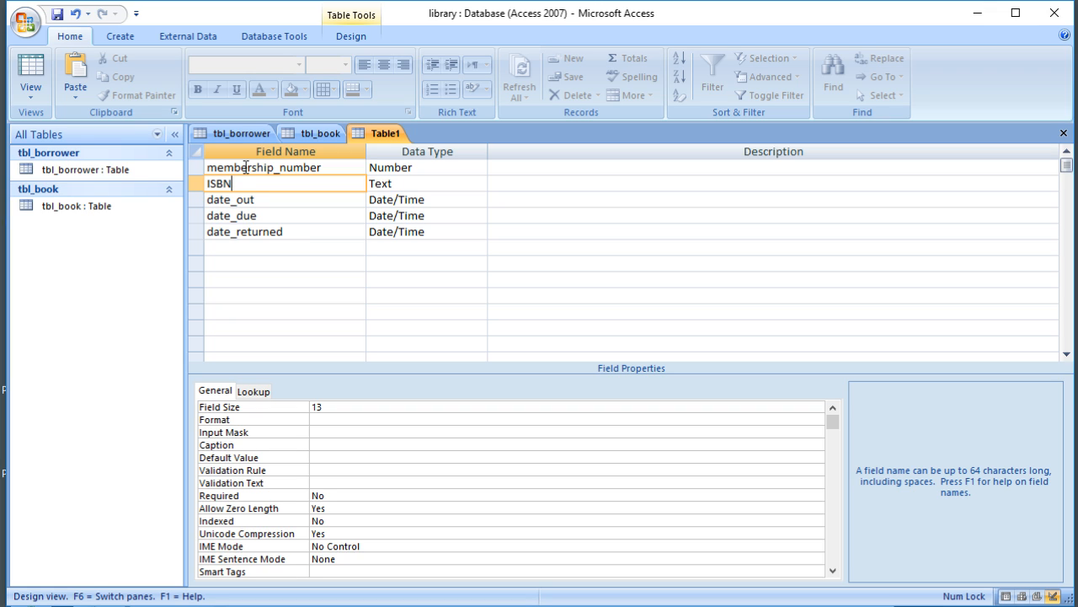
click(194, 201)
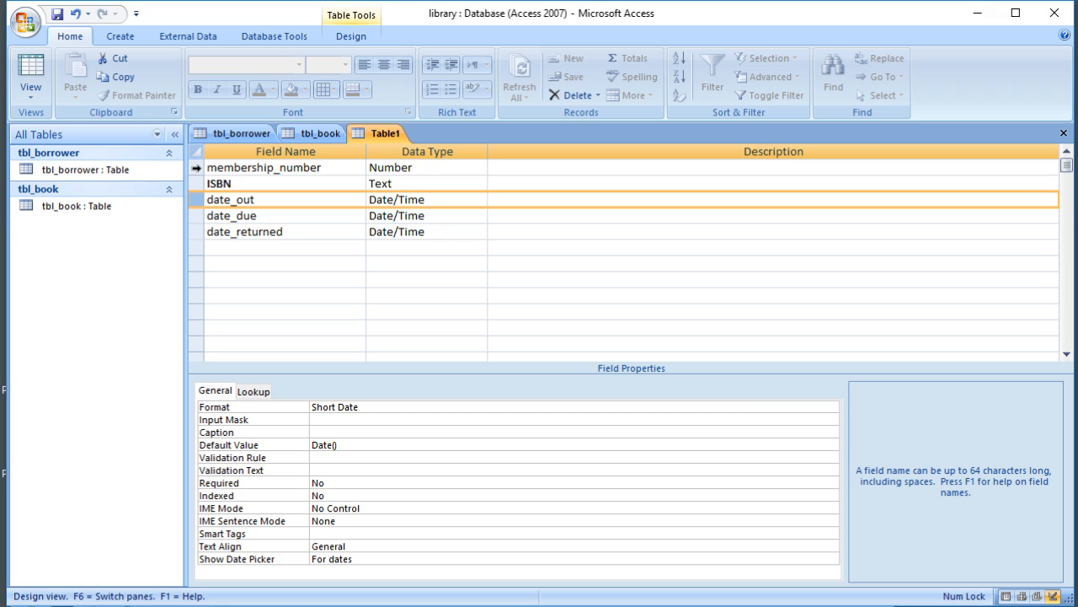
drag(195, 167, 195, 182)
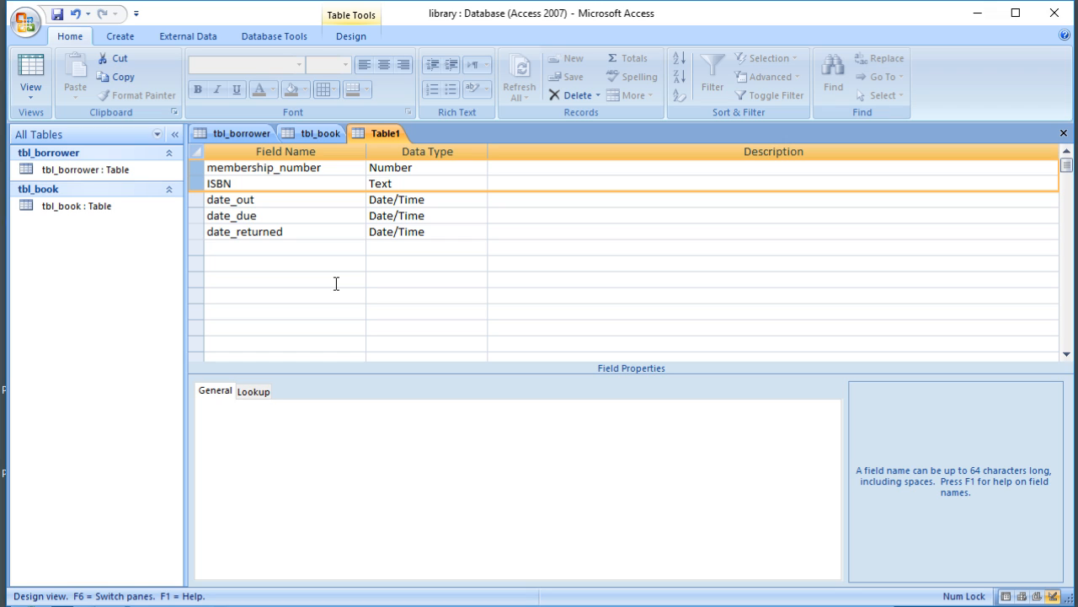
click(318, 247)
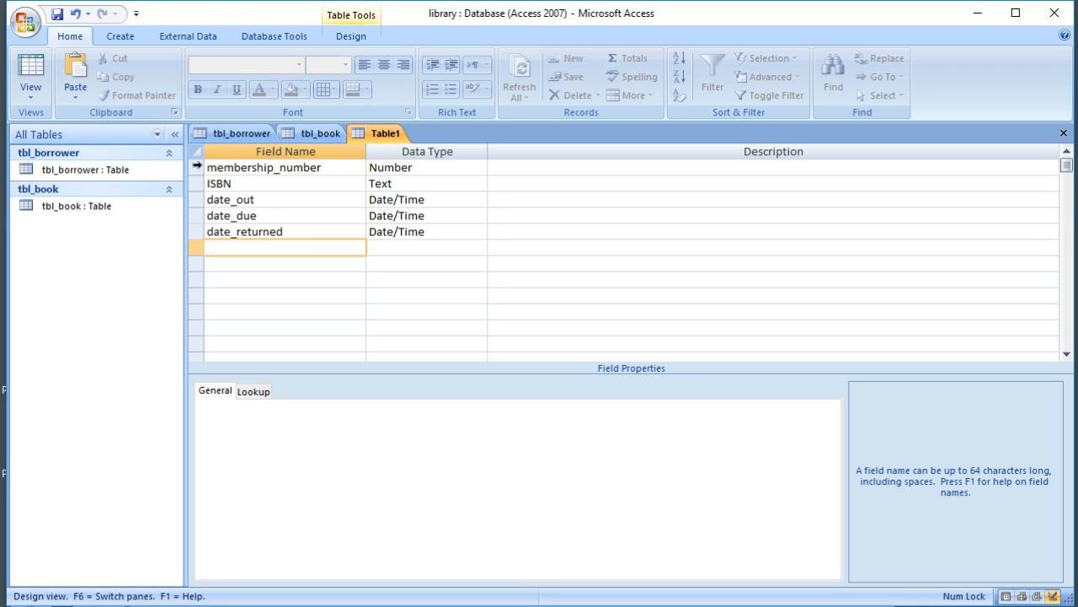
drag(196, 167, 196, 202)
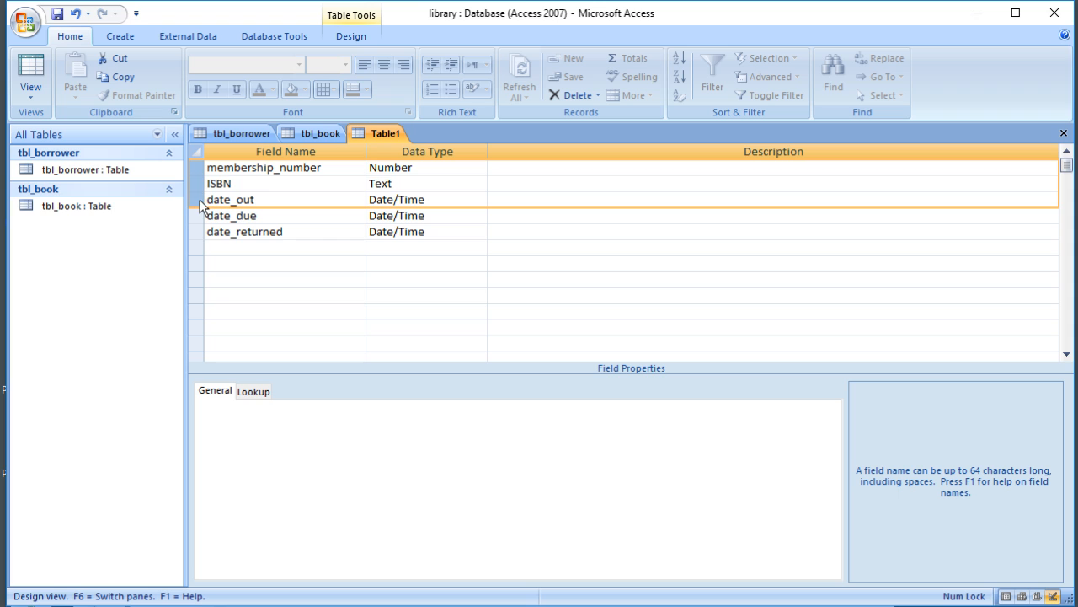
click(345, 37)
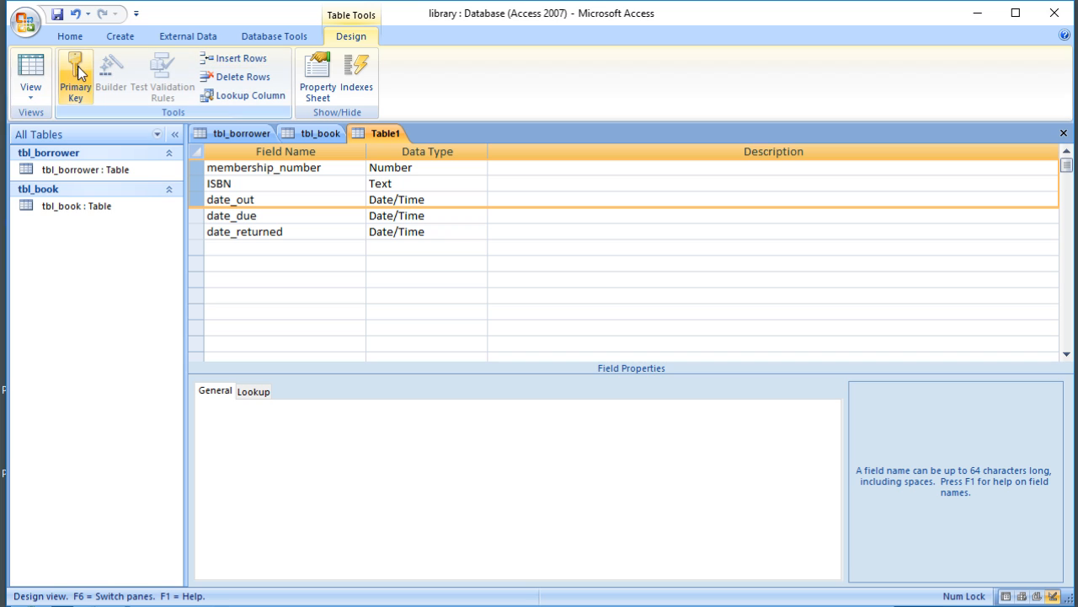
click(76, 71)
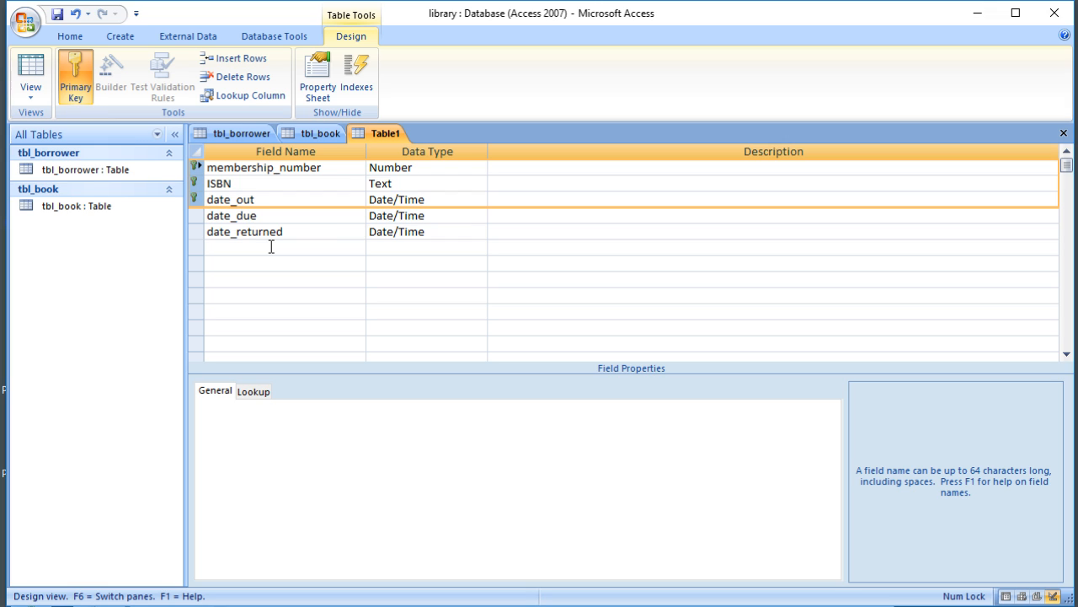
Save the loans table under the name tbl_loan
click(57, 15)
text(t)
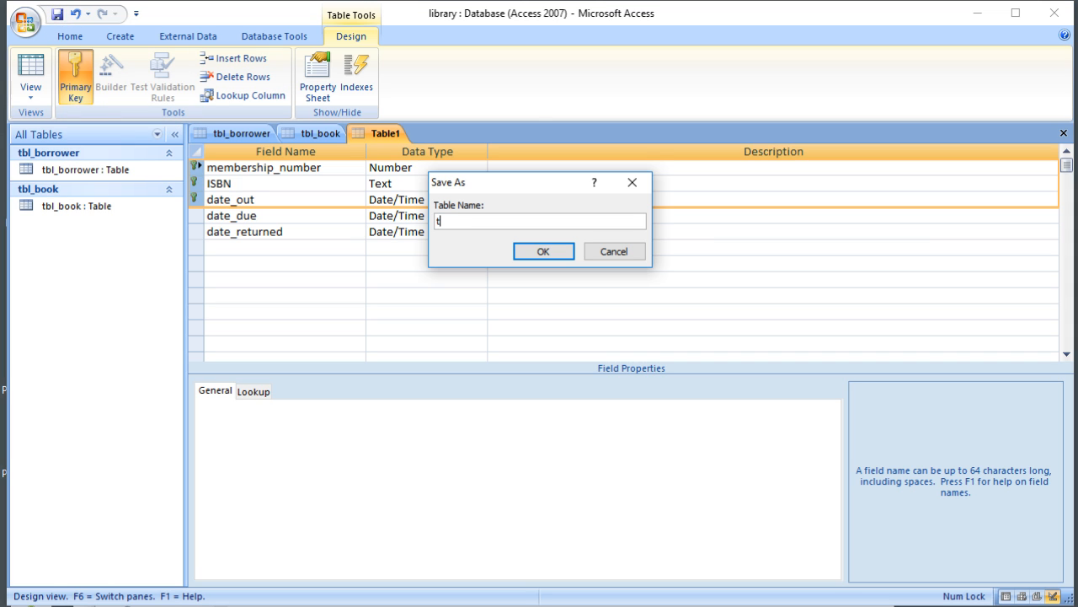
text(bll)
key(BackSpace)
text(_;pa)
key(BackSpace)
key(BackSpace)
key(BackSpace)
text(loan)
click(555, 252)
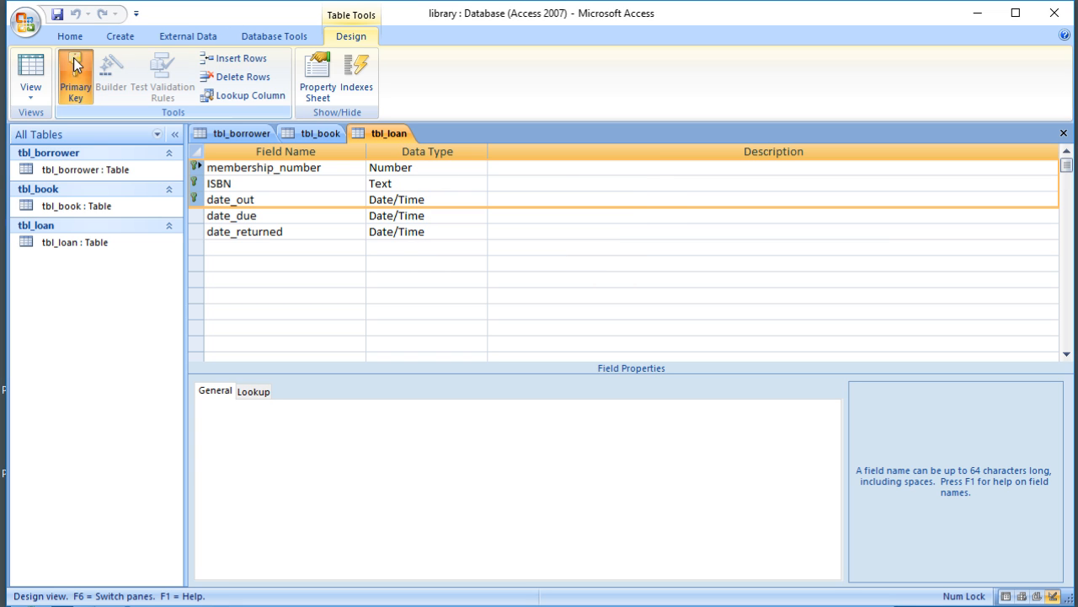
Show tbl_loan as a datasheet and start a test record with membership_number 1 and ISBN 1
click(30, 67)
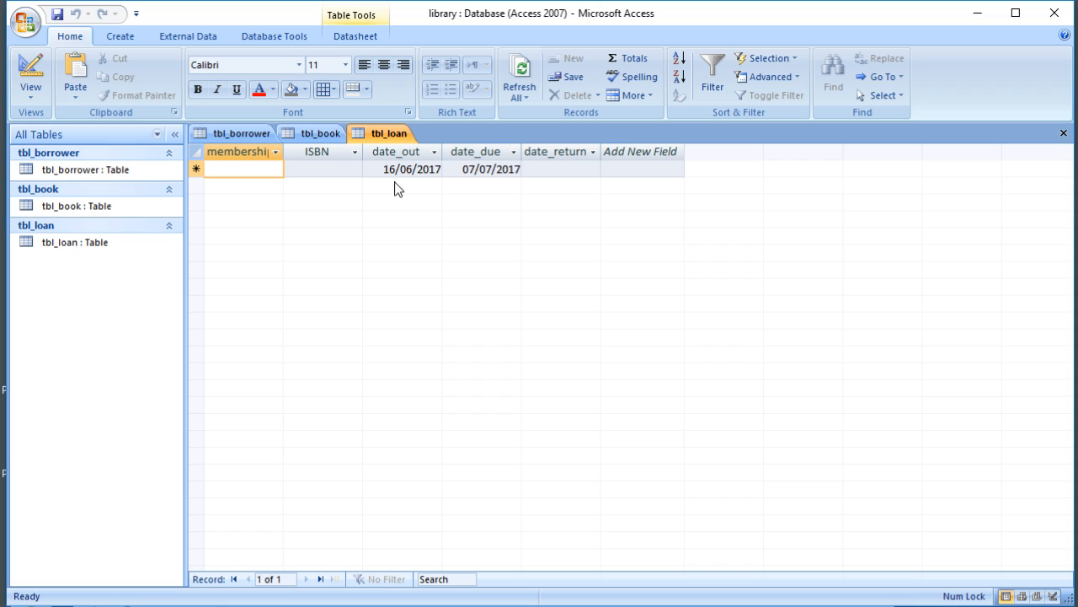
text(1)
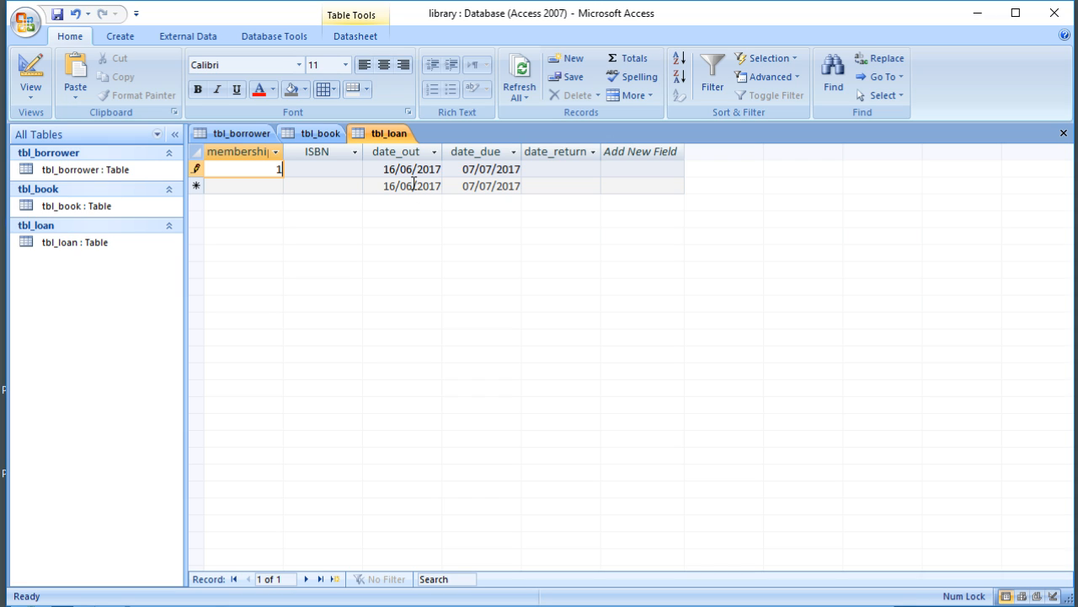
click(341, 169)
text(1)
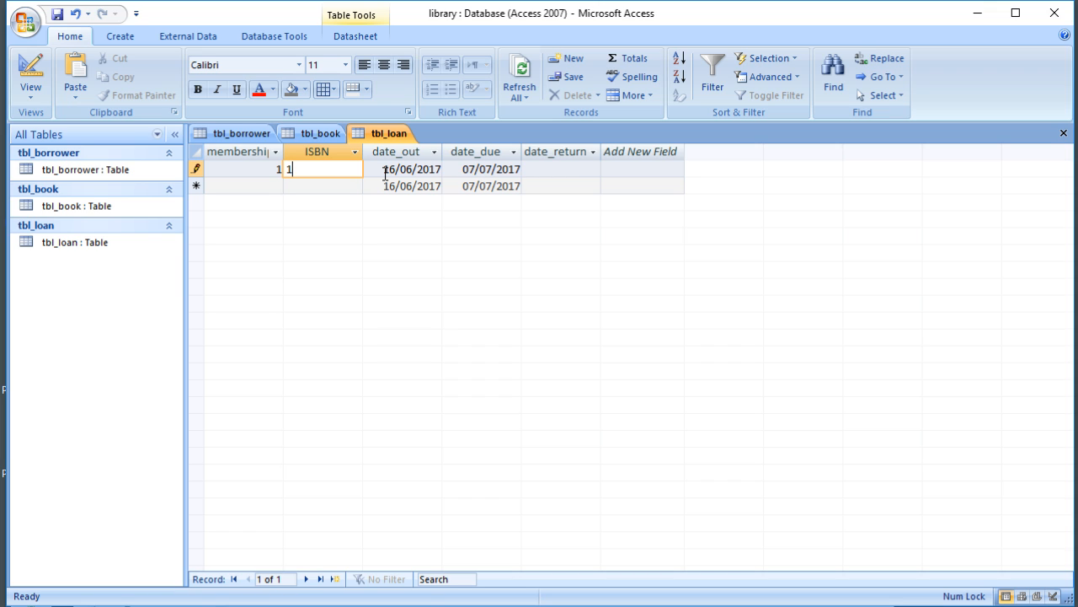
Examine the date picker for the test record's date_due value and close it without choosing a date
click(515, 167)
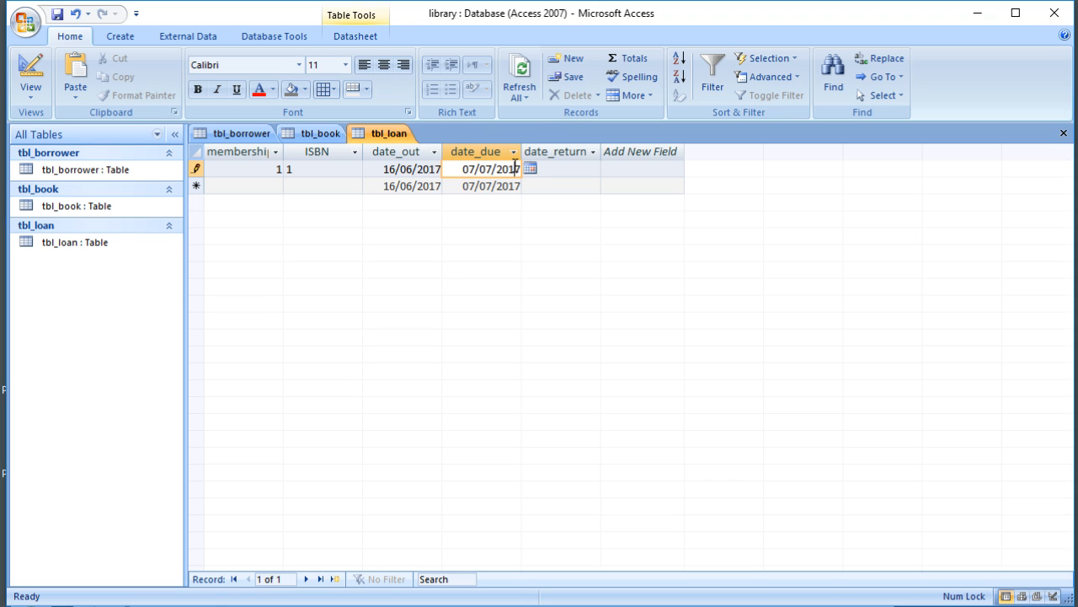
click(531, 169)
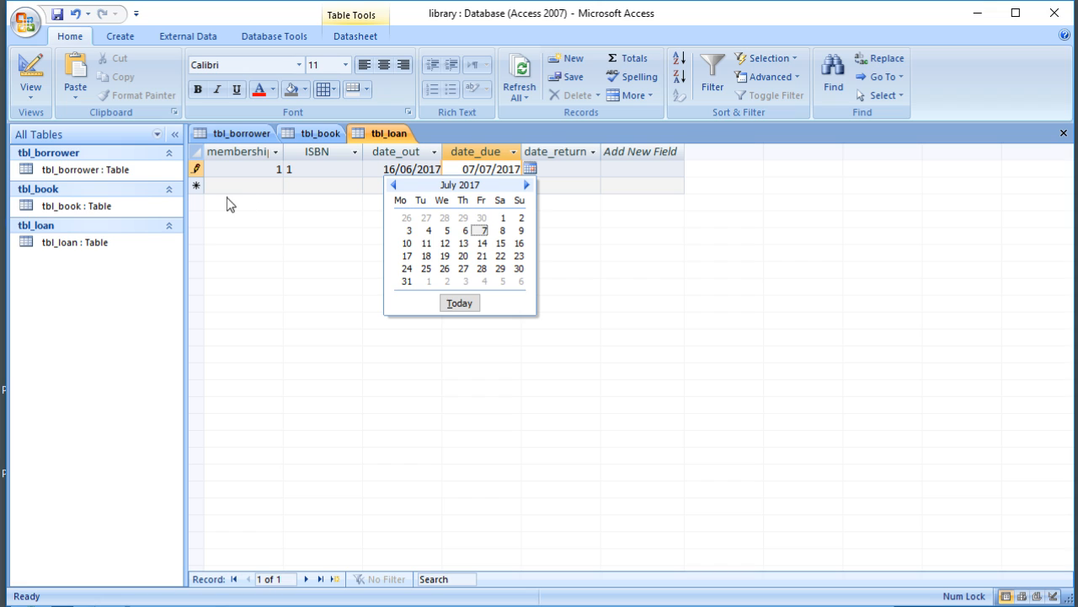
click(255, 169)
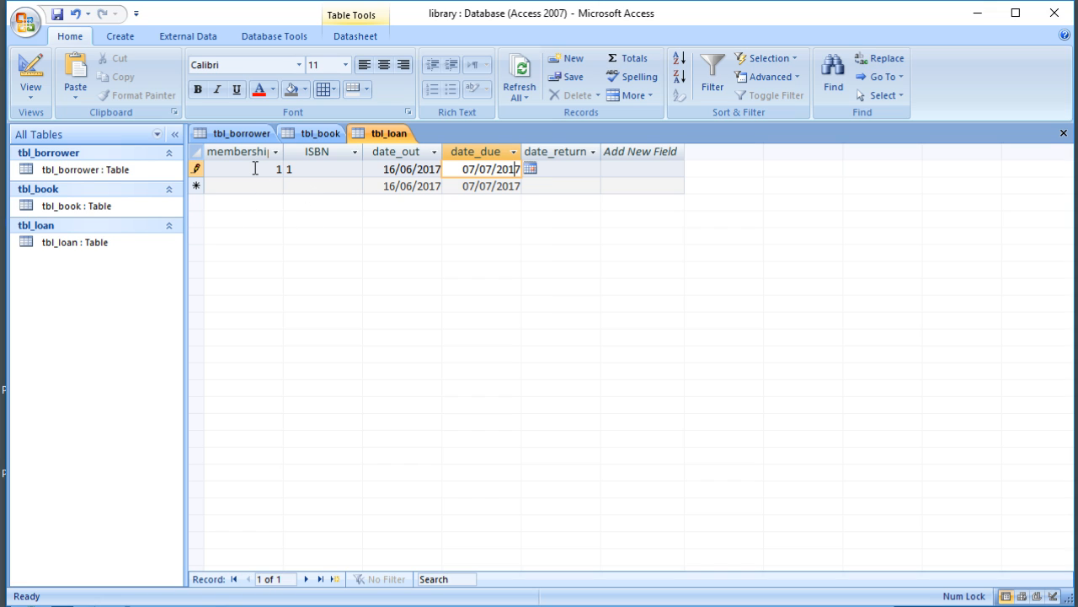